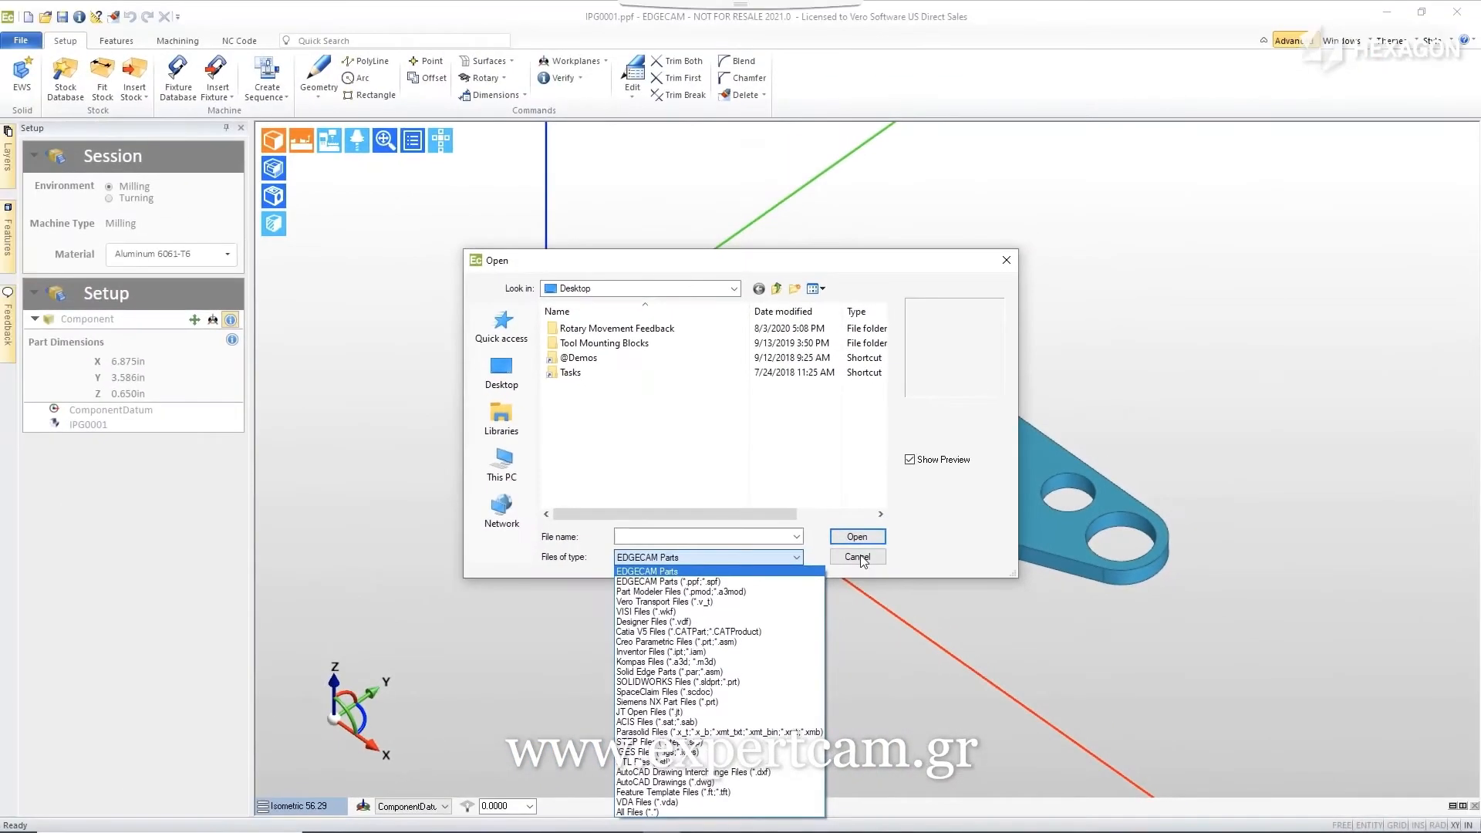
Dismiss the Open dialog without loading a file and rotate the part twice by 90 degrees about the vertical axis.
click(861, 556)
click(861, 556)
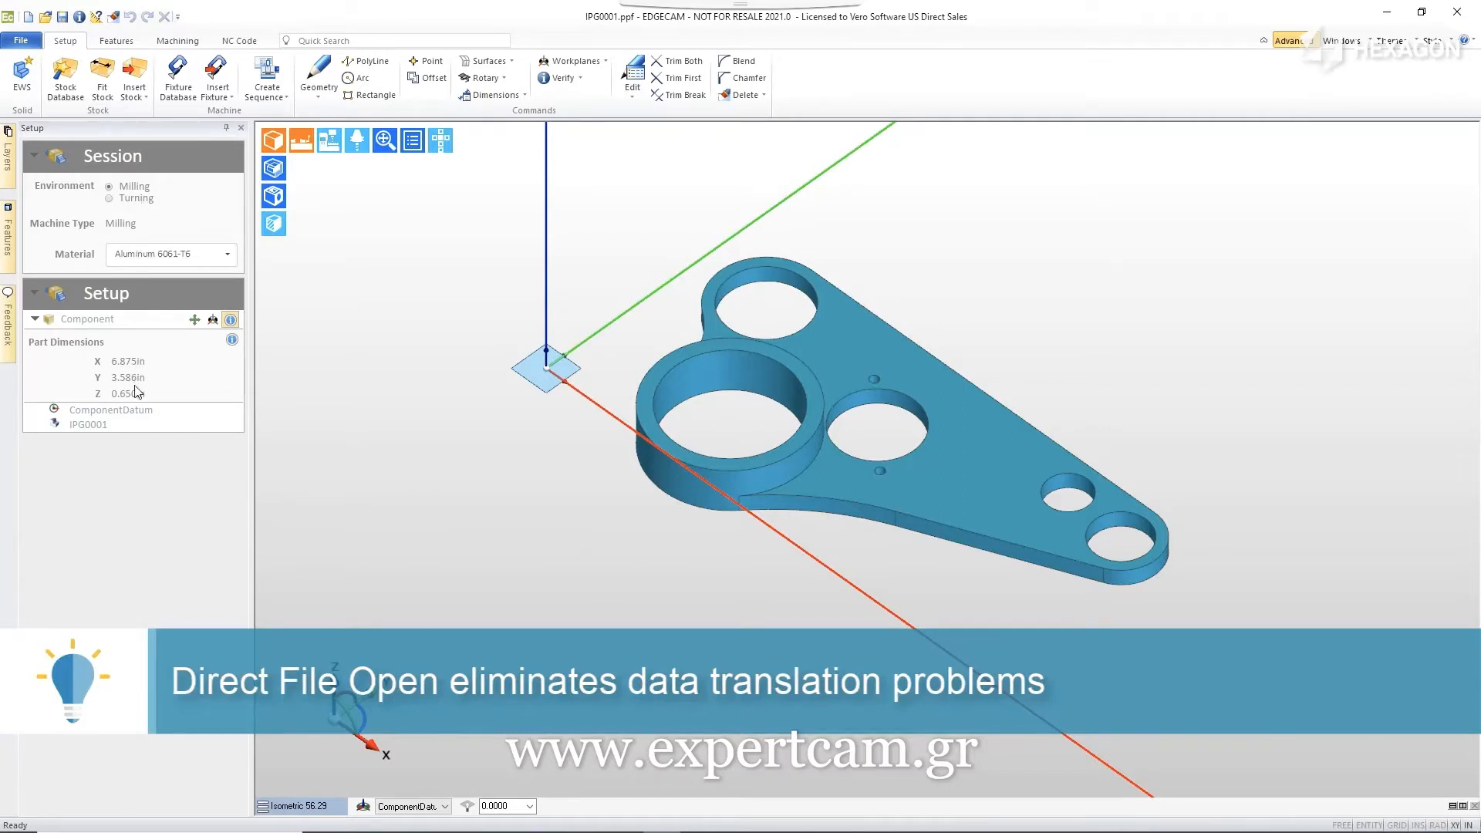
click(195, 320)
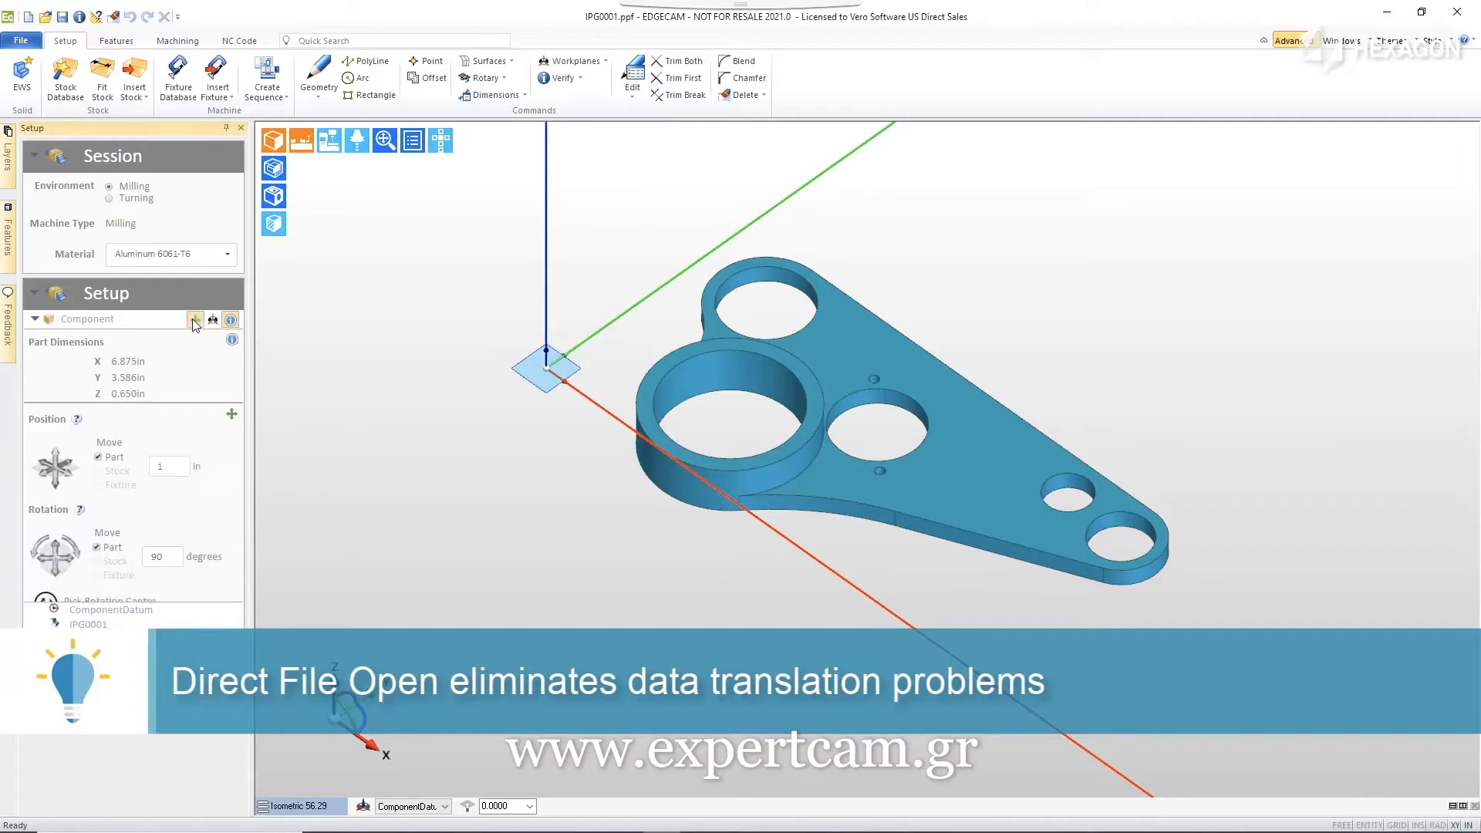
click(40, 549)
click(41, 549)
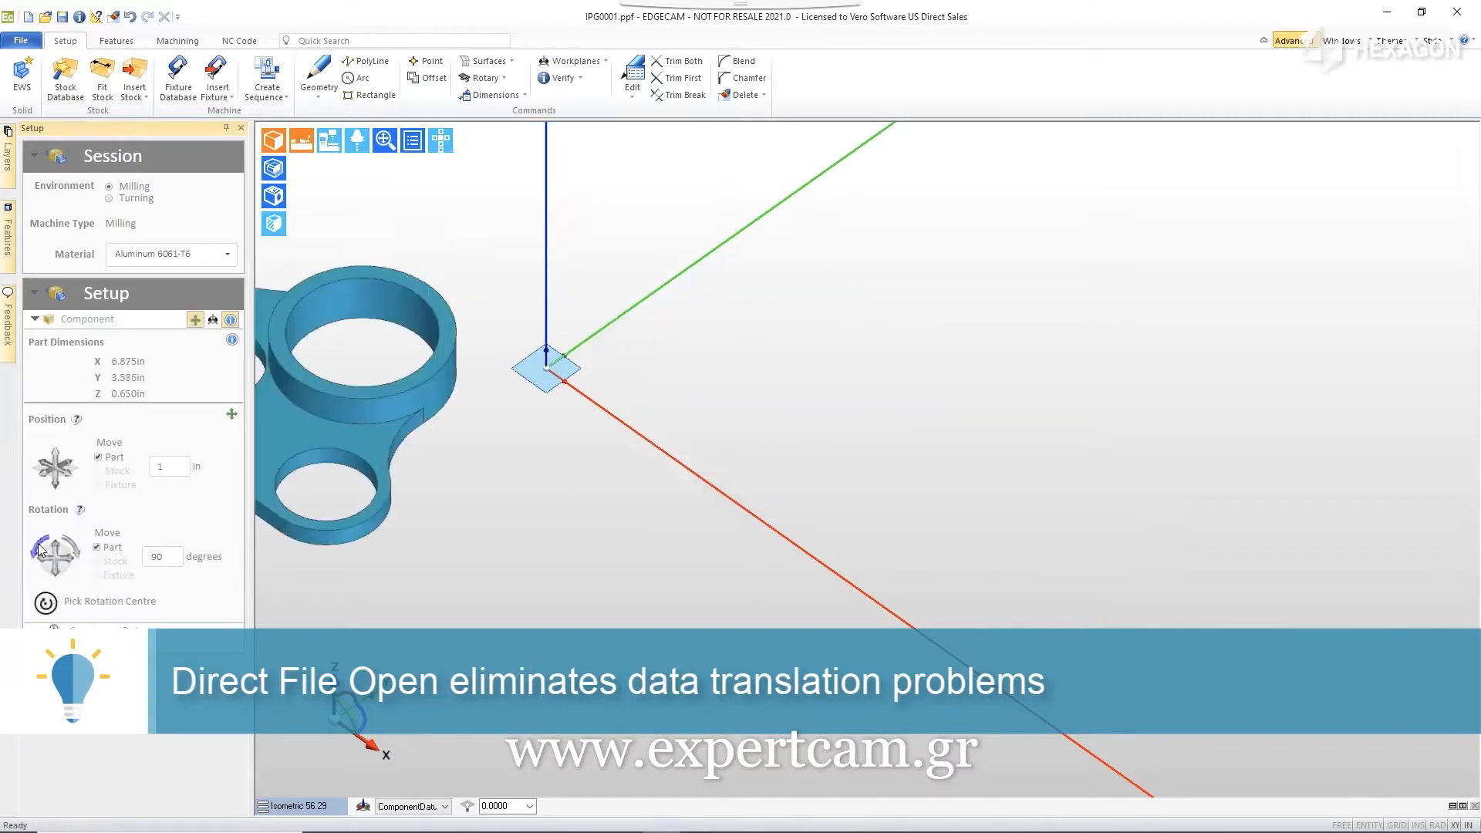
middle_click(484, 581)
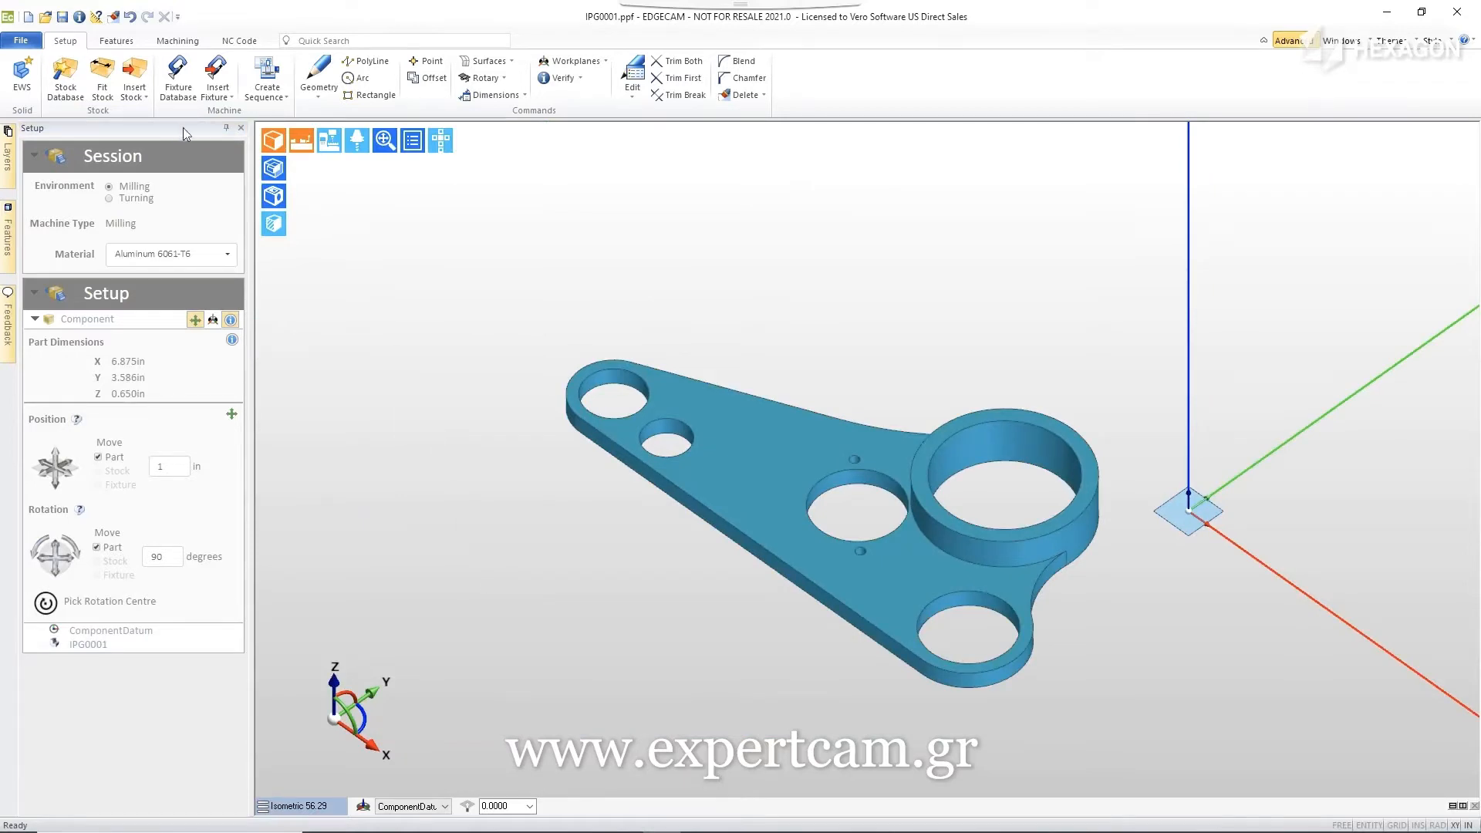
Fit a box stock around the component with length 7 in, width 3.75 in and height 1 in.
click(102, 77)
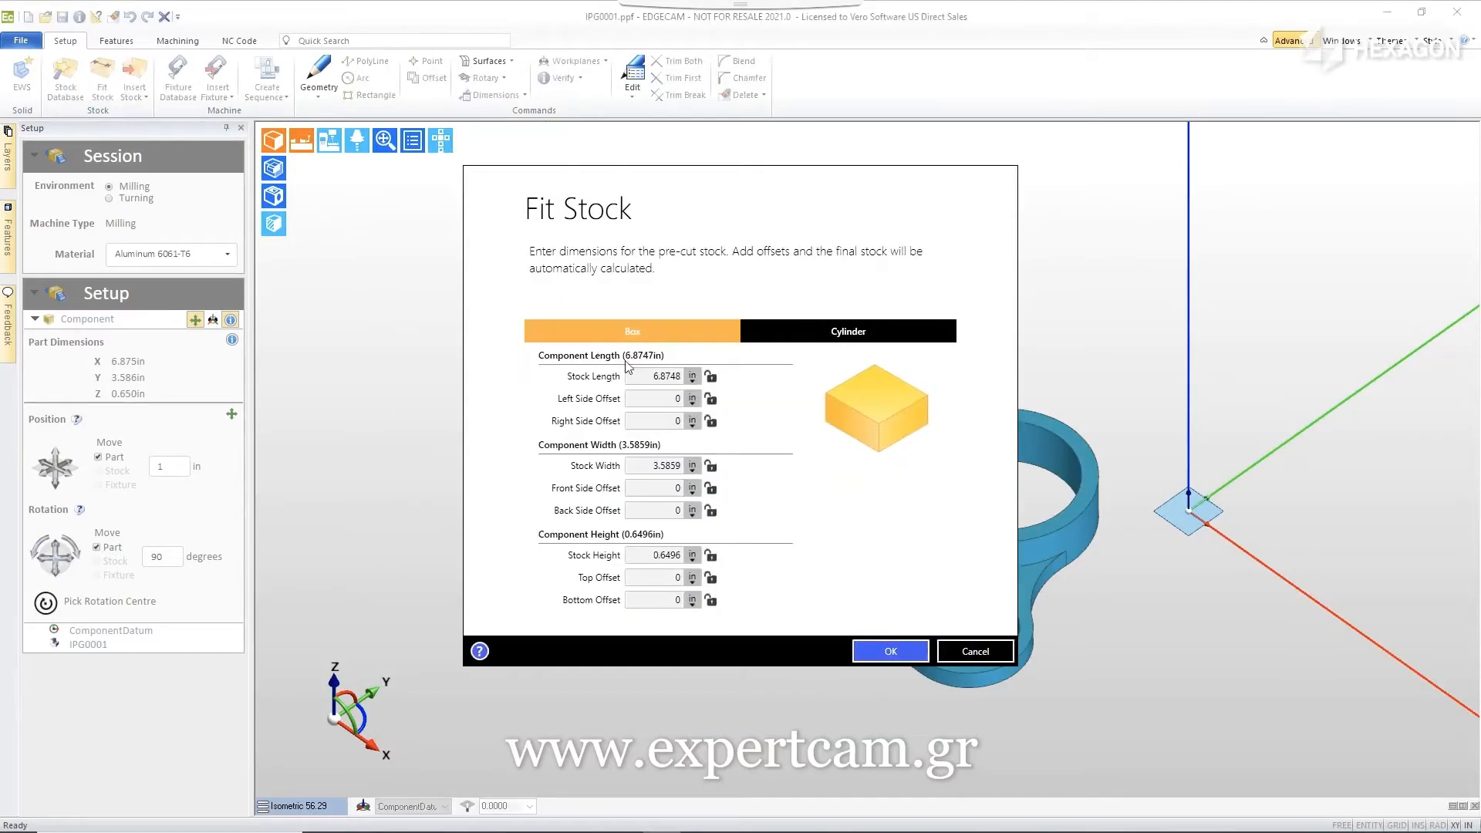
click(643, 375)
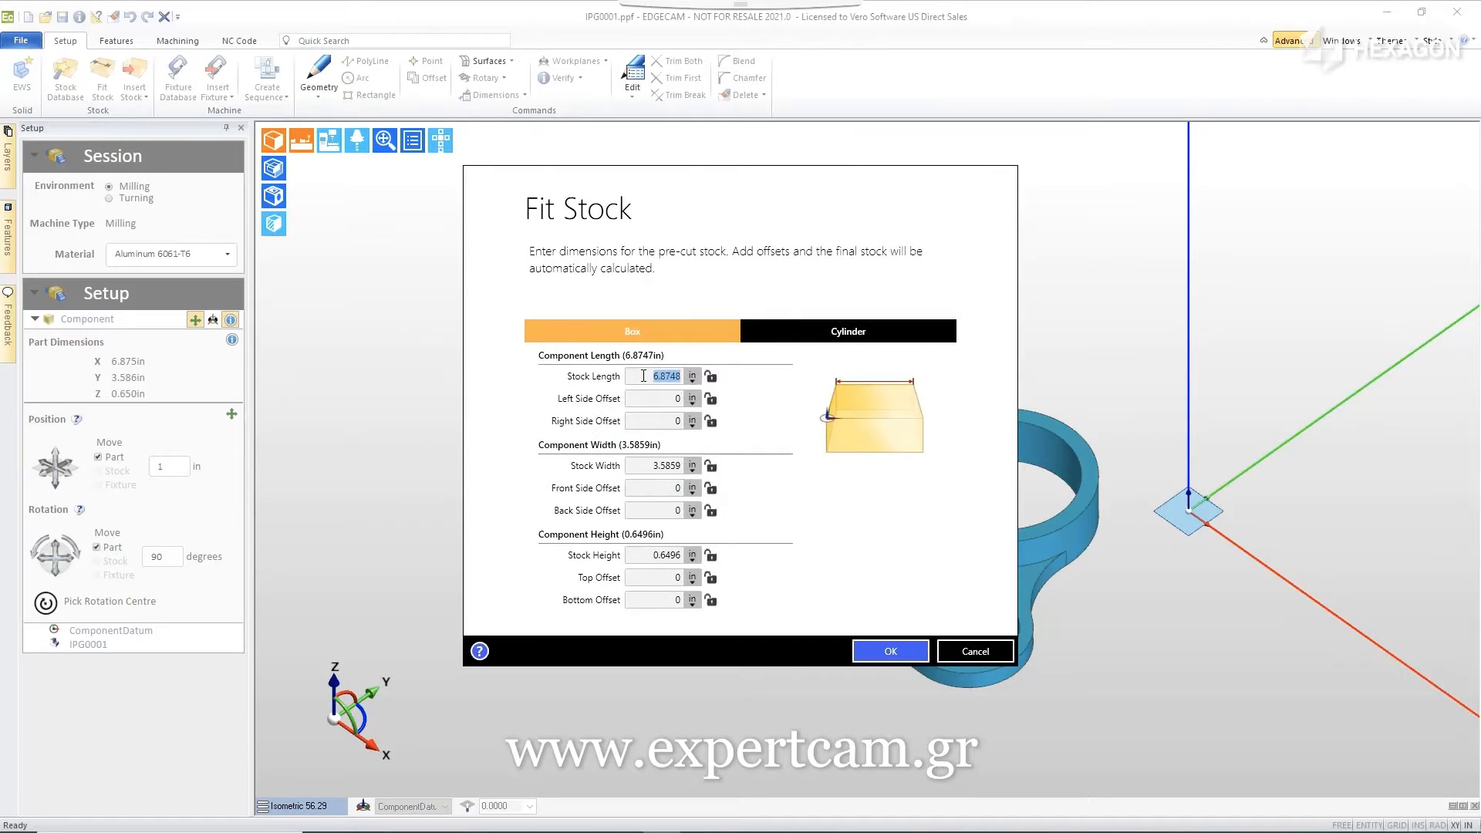
text(7)
click(647, 466)
text(3.75)
click(644, 555)
text(1)
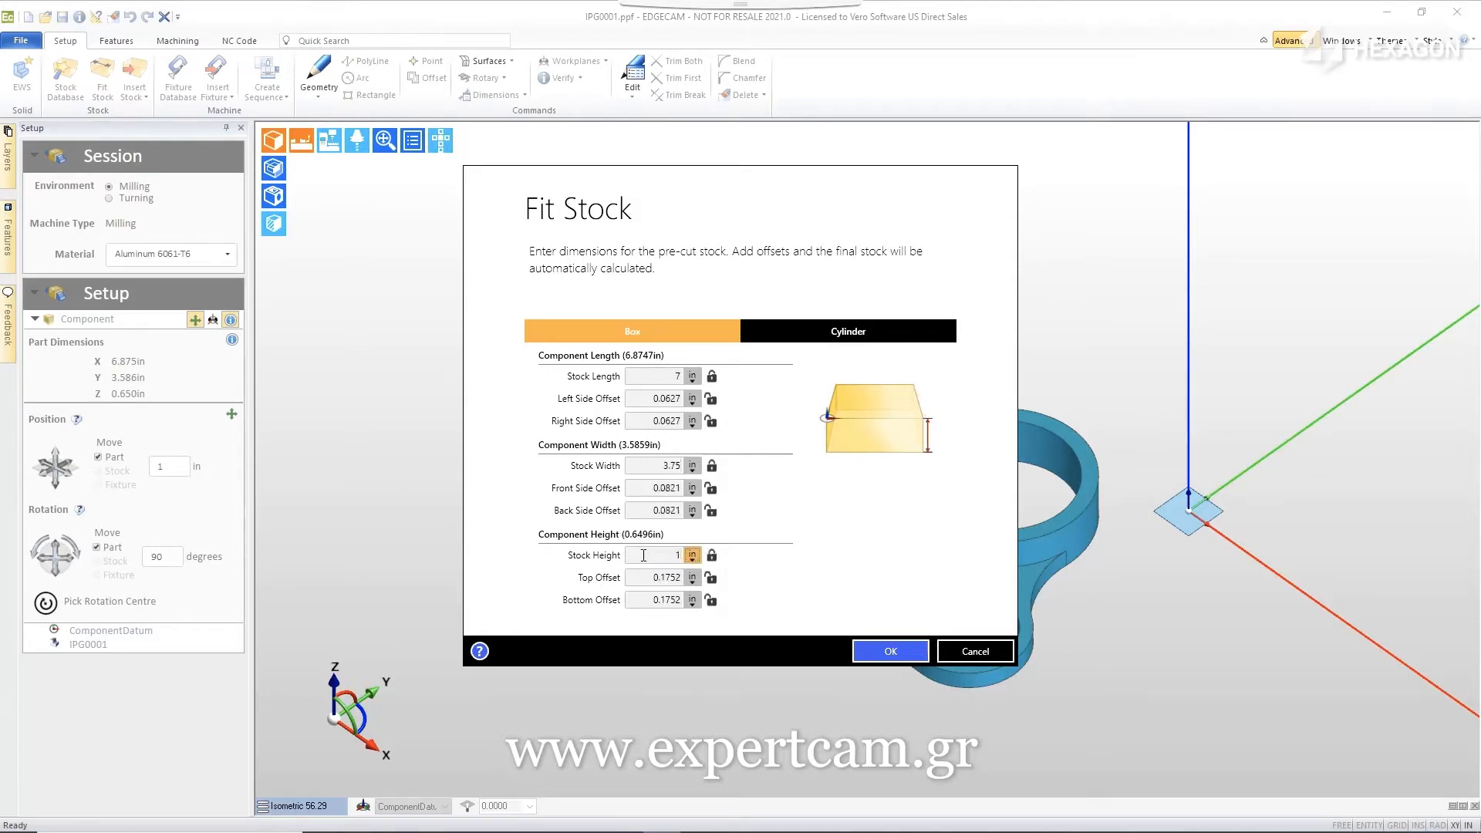
key(Return)
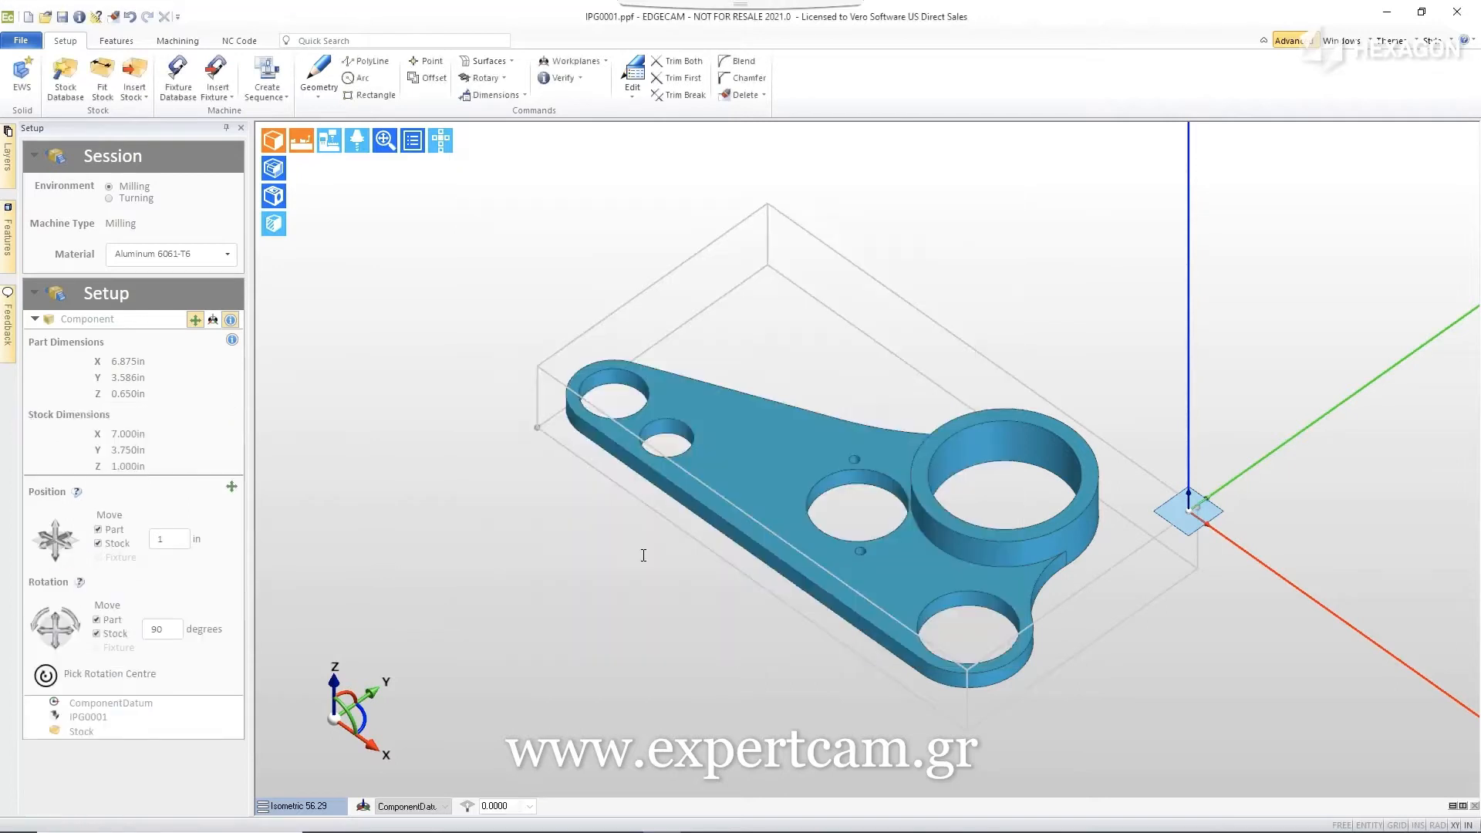
Position the datum at the component's XY centre and add the 5th Axis V6105 vice as the fixture.
click(213, 320)
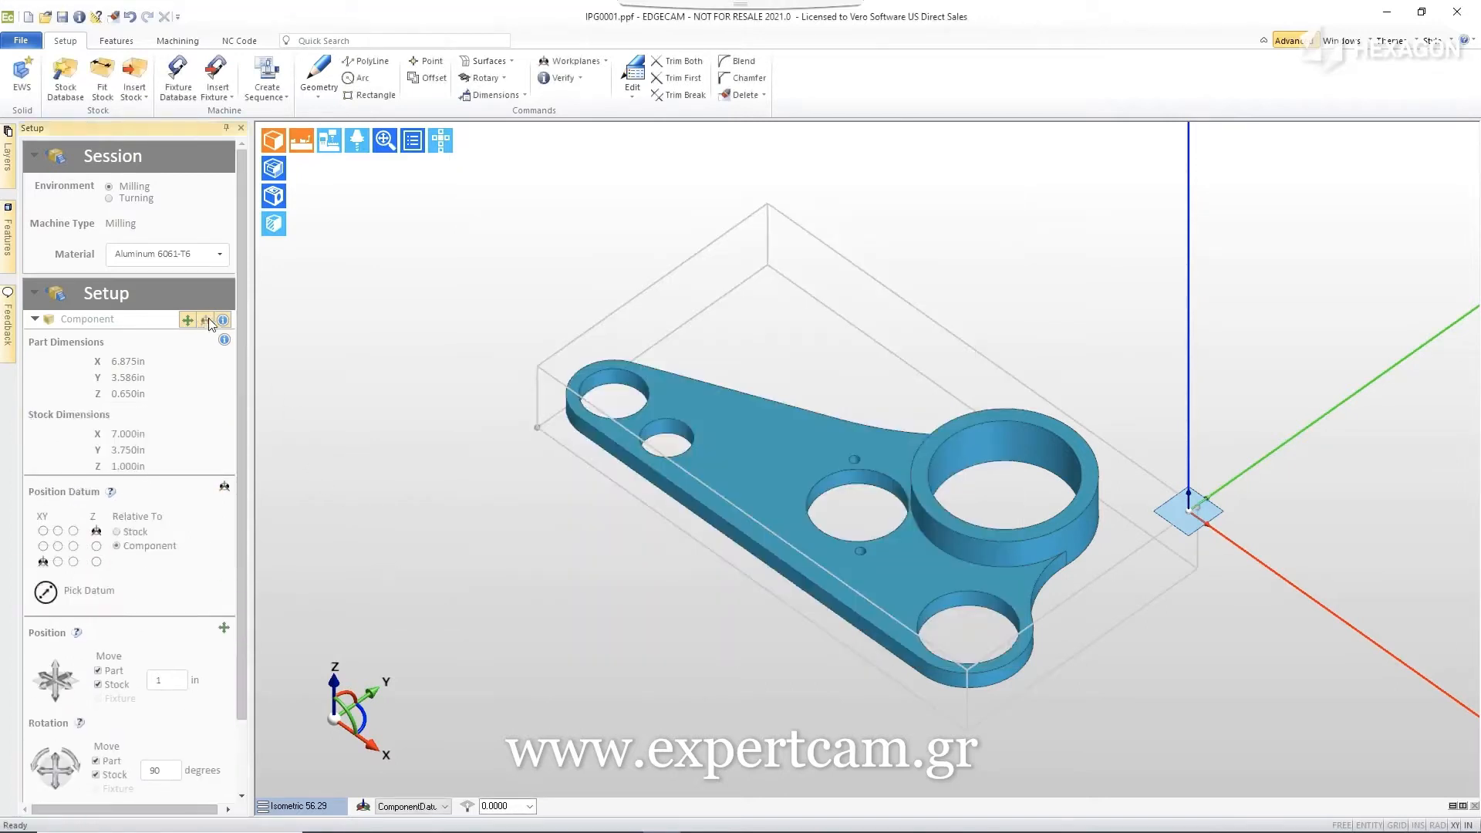
click(58, 546)
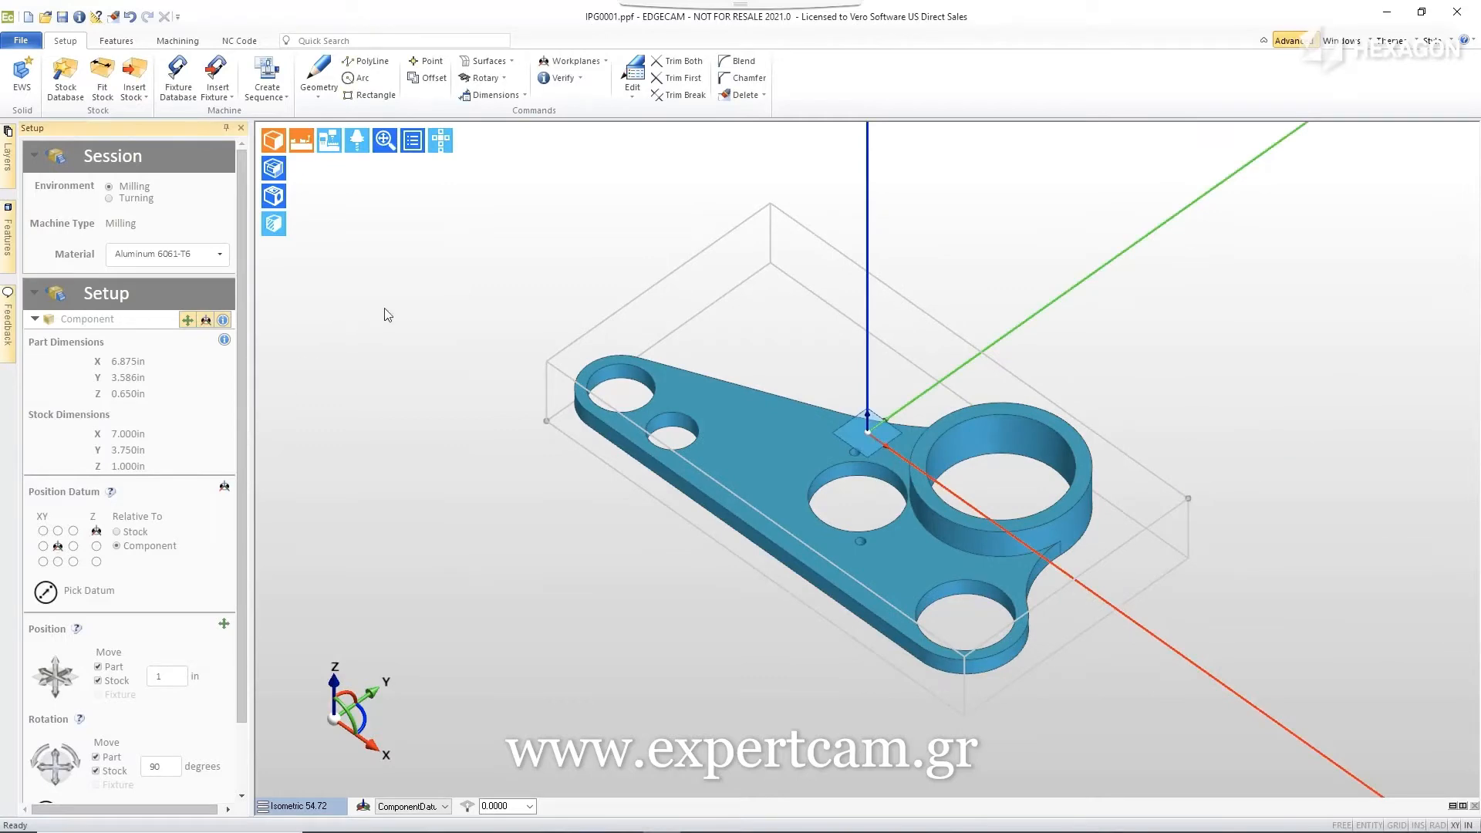
click(177, 78)
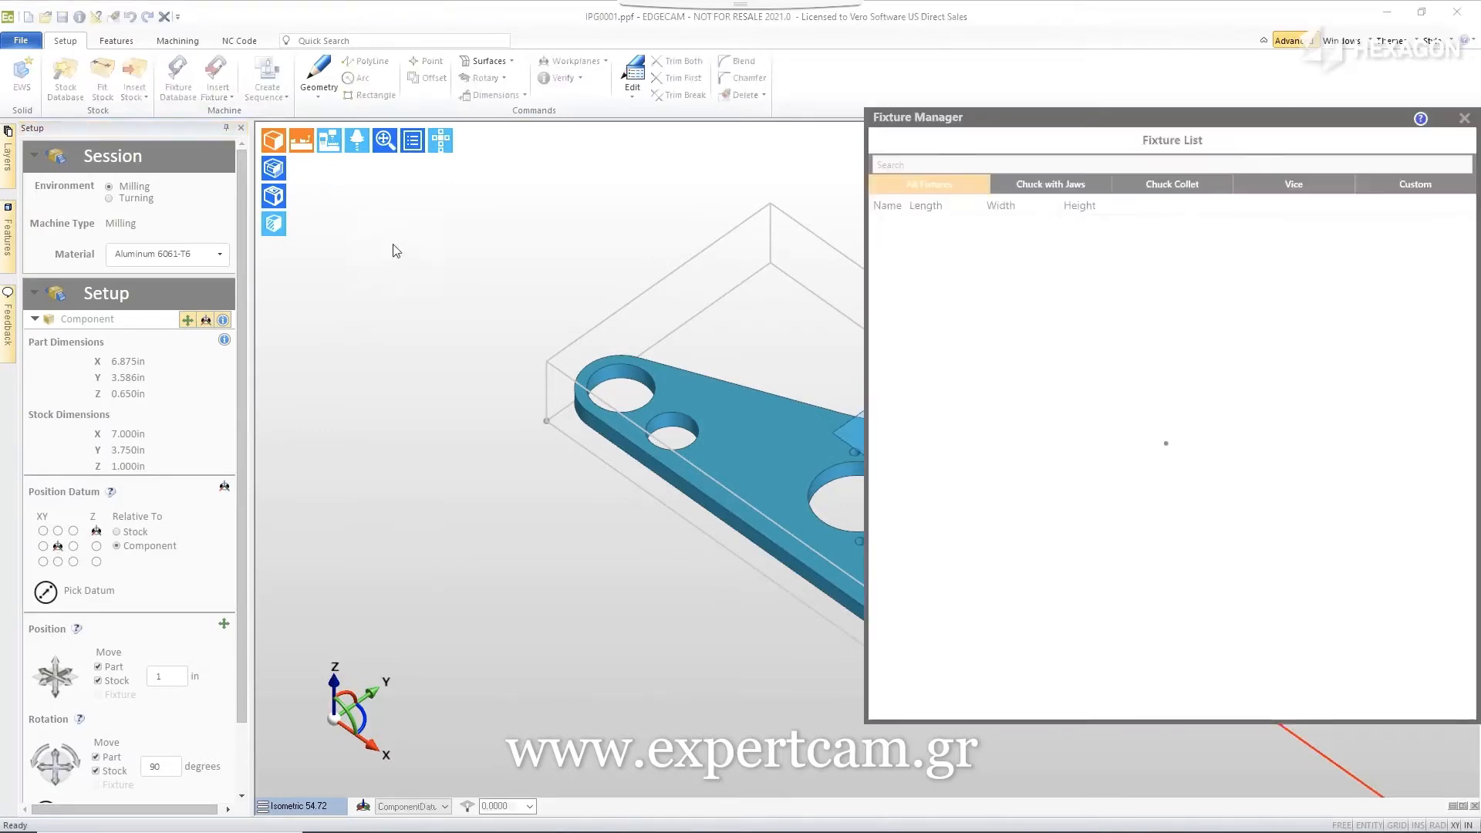
click(901, 245)
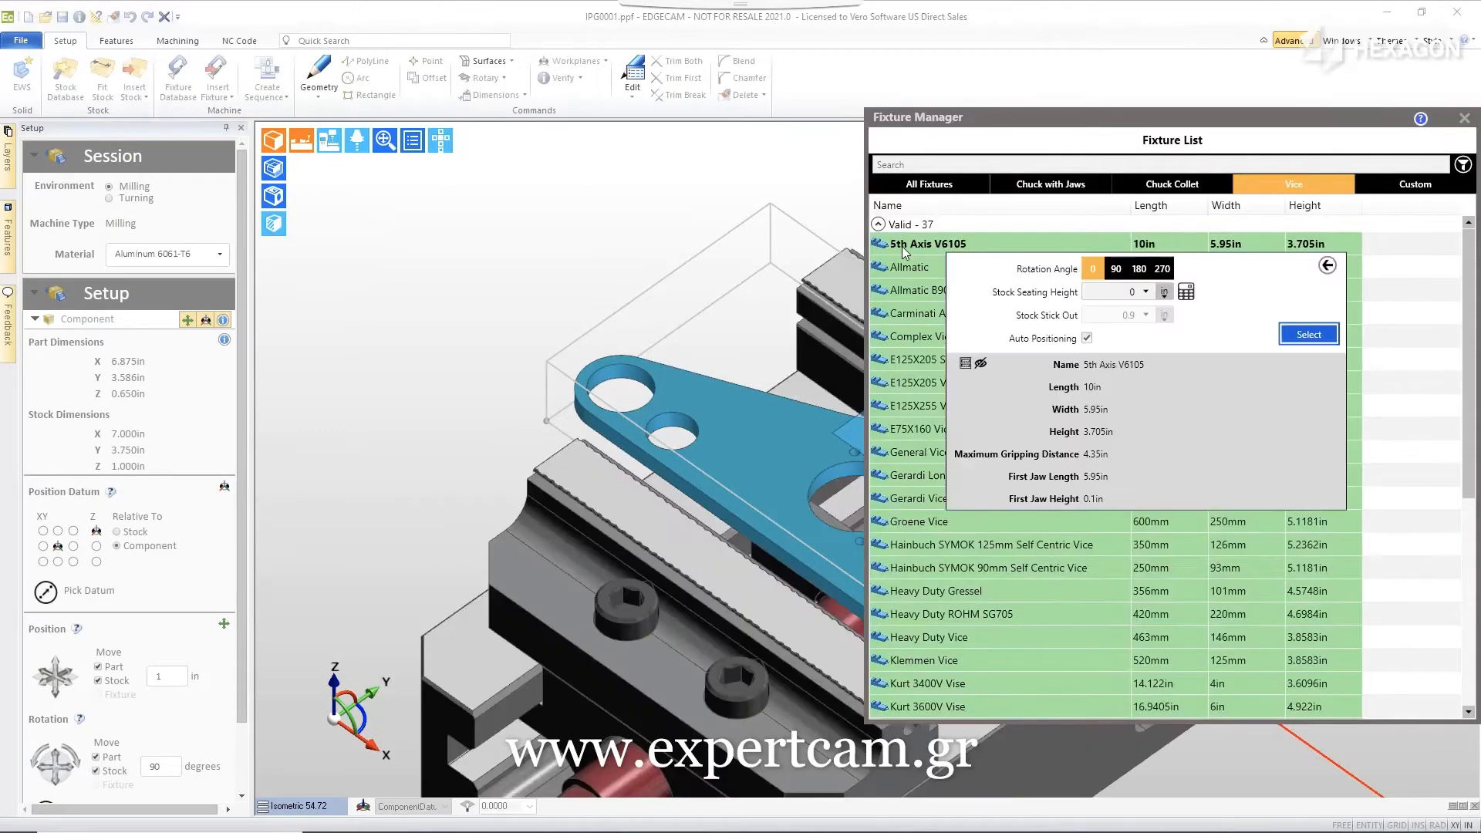
click(1308, 334)
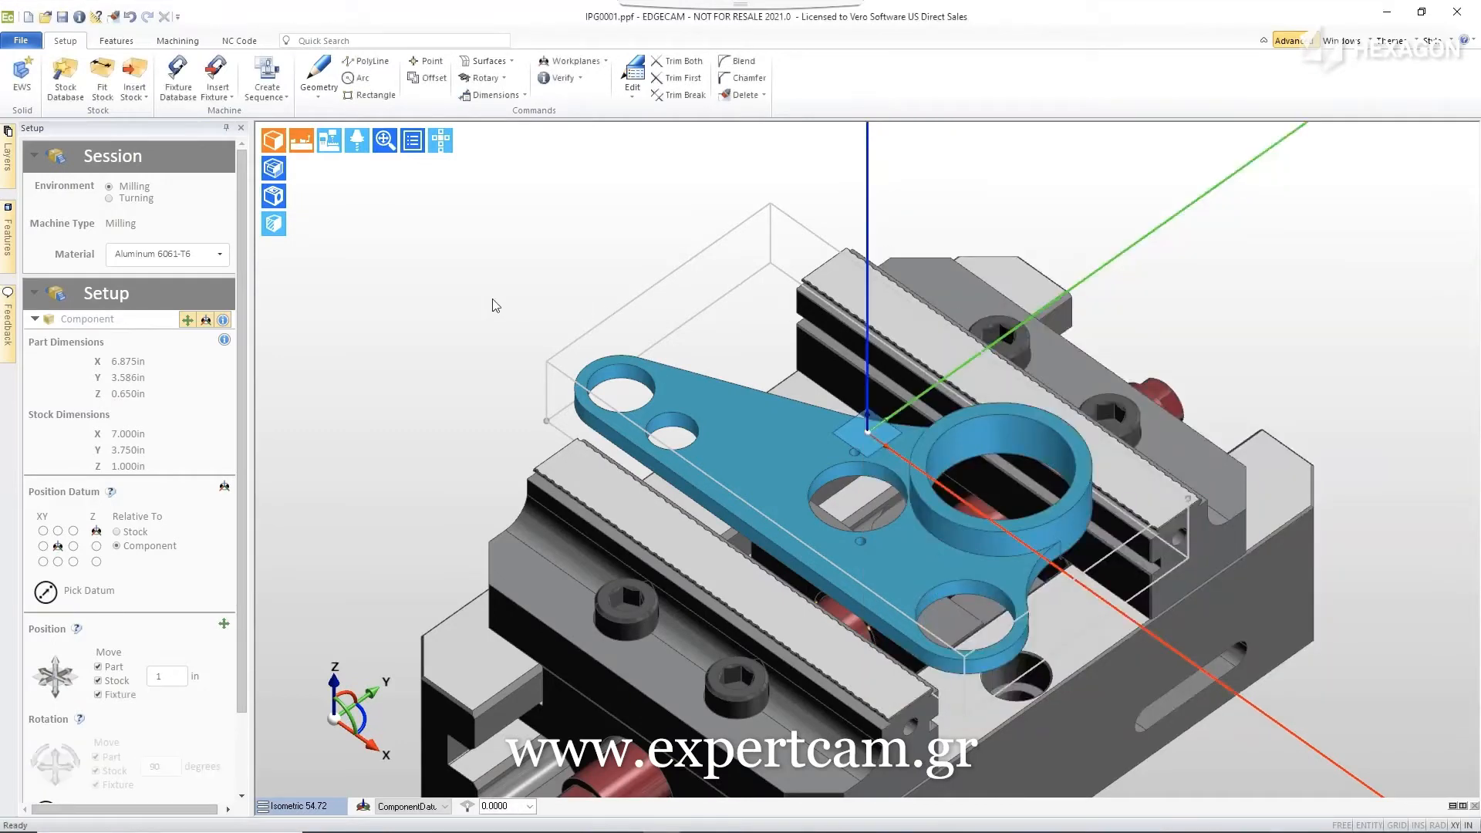
Create a new milling sequence on the Sample Mill Vertical inch machine, using ComponentDatum as initial datum and Primary Component Location.
click(267, 81)
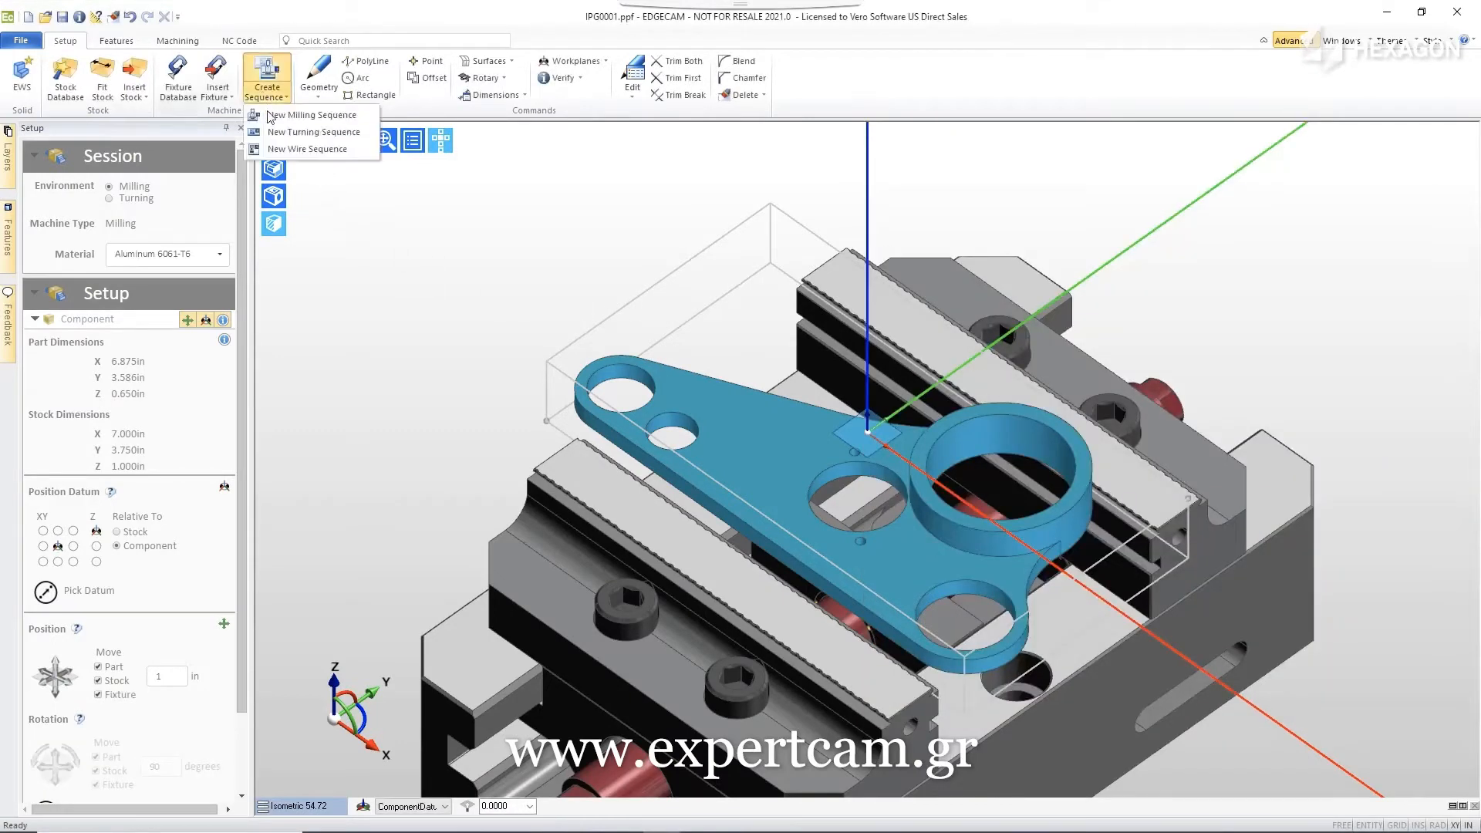
click(324, 113)
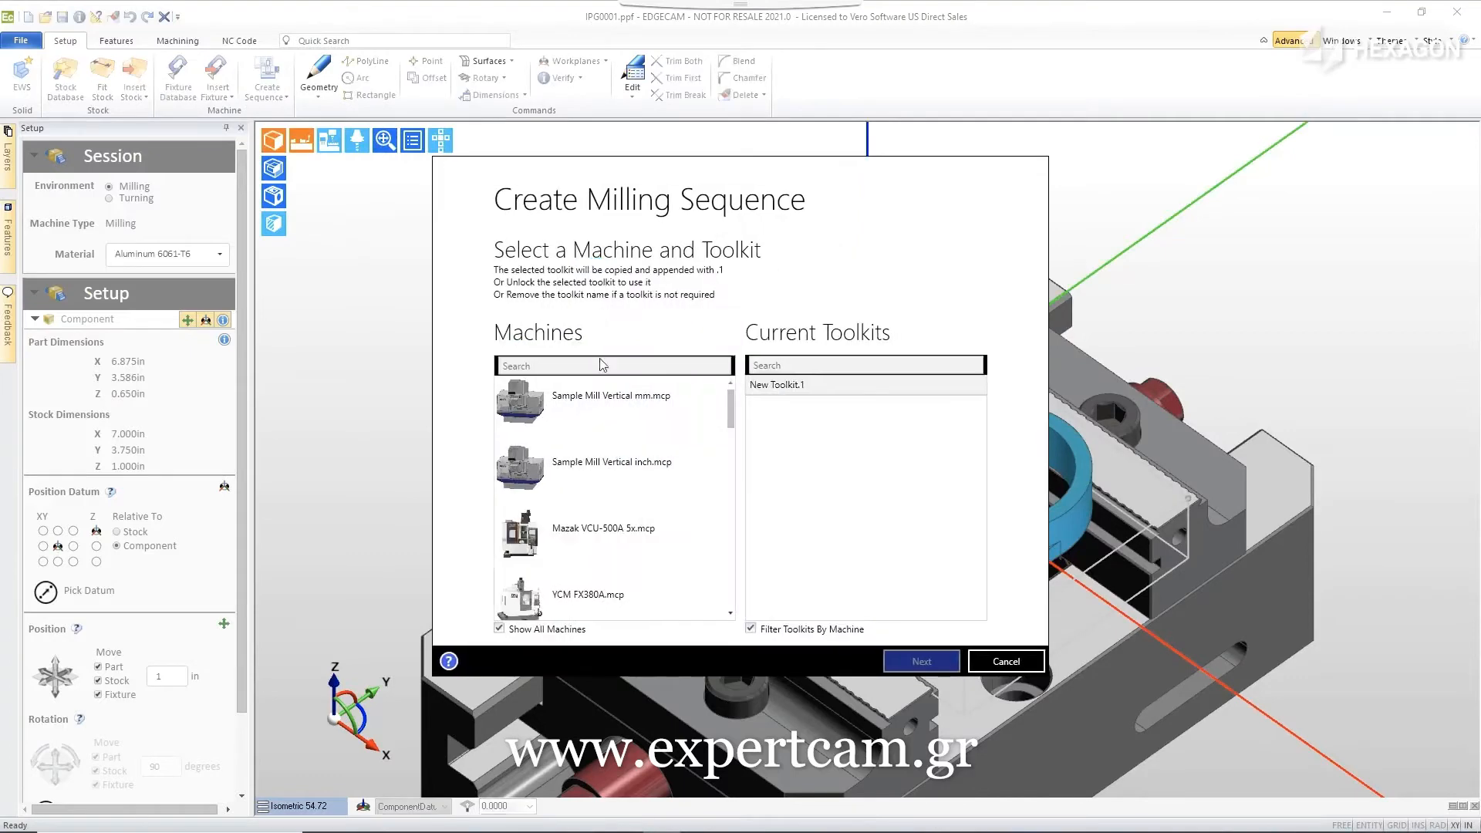
click(603, 476)
click(887, 481)
click(918, 662)
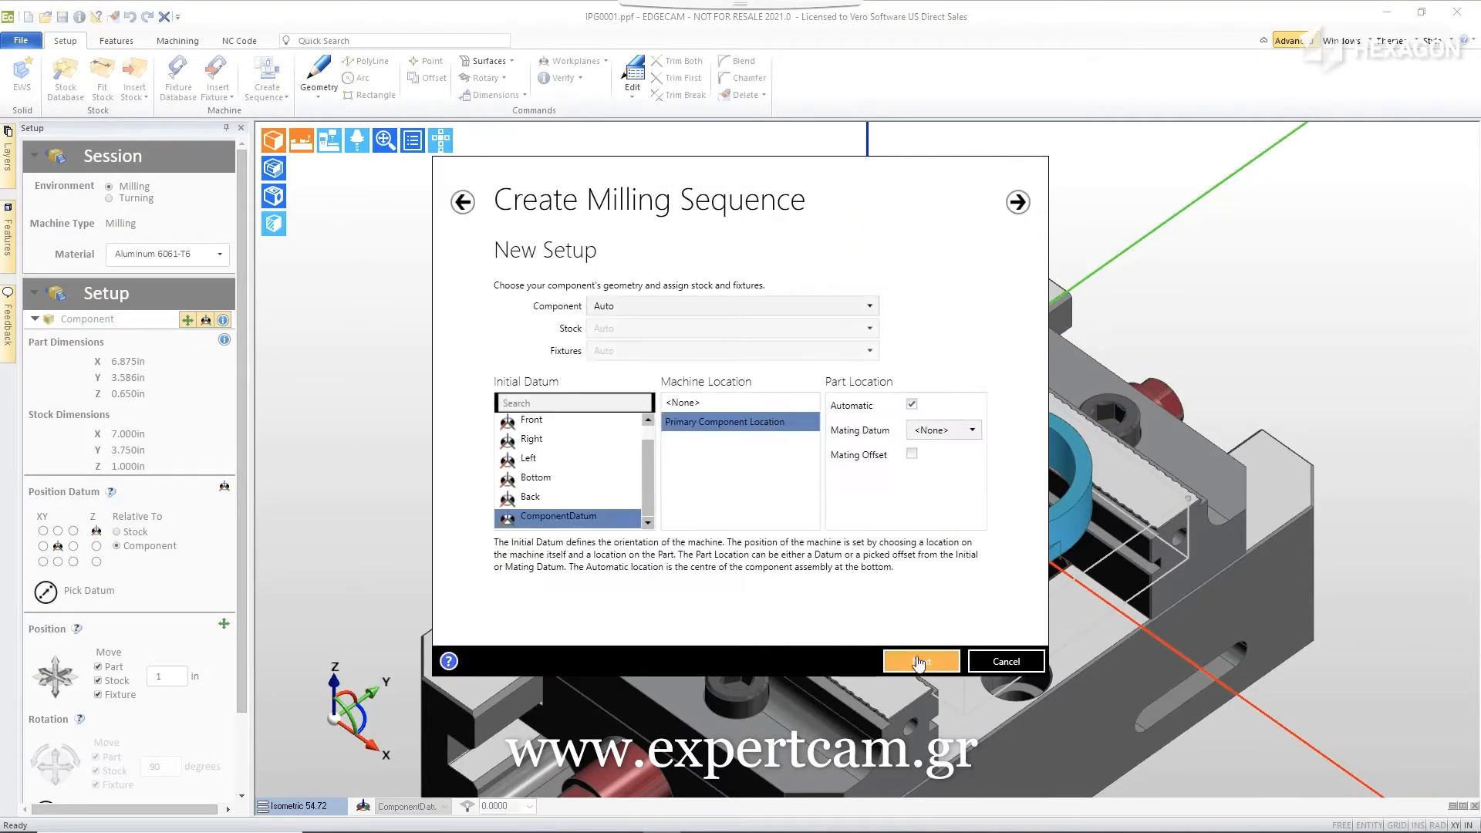
click(918, 662)
click(918, 662)
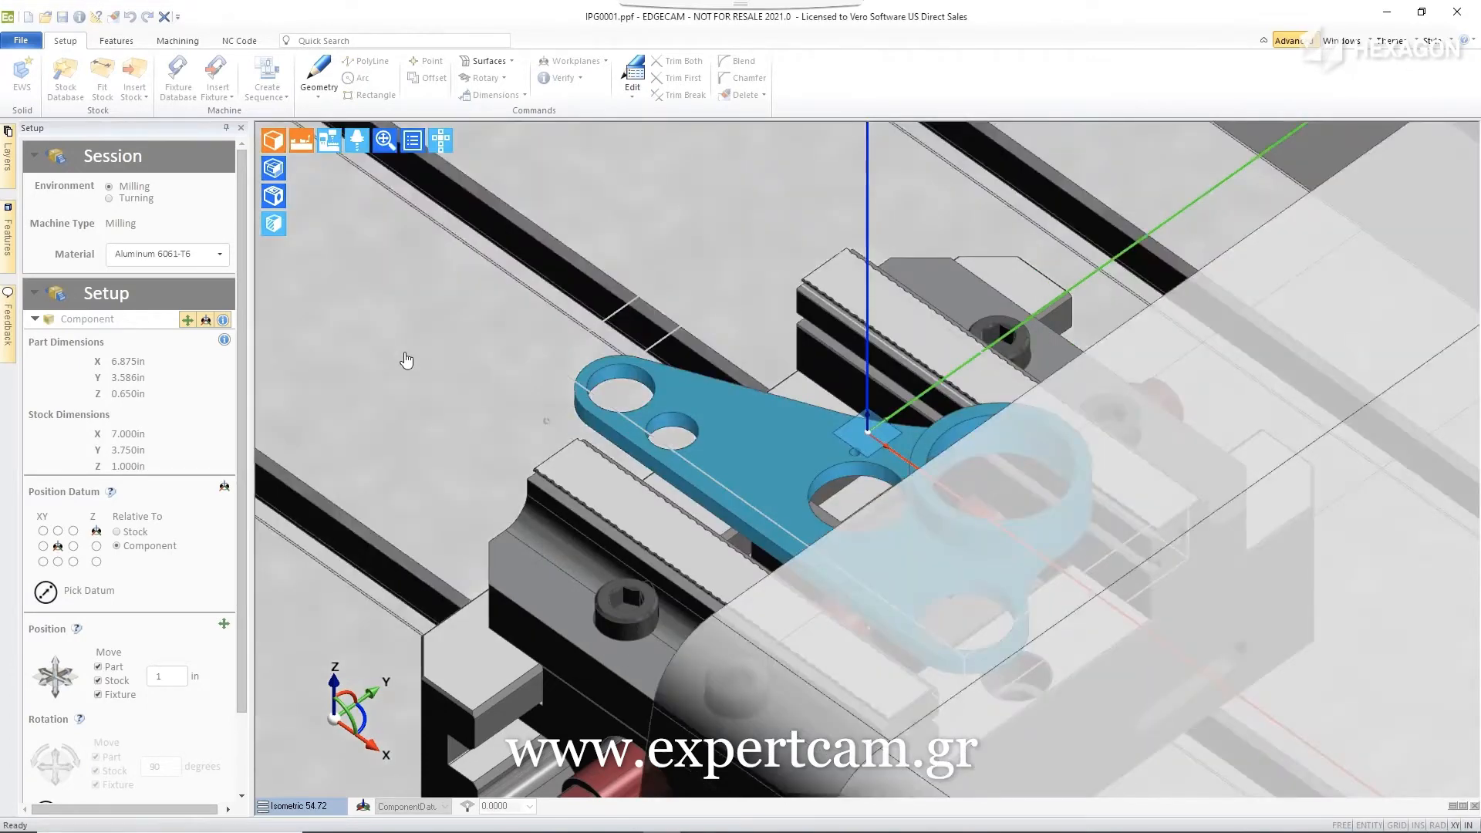
Check the vice on the machine table and hide the machine and fixture graphics, leaving the part and stock displayed.
scroll(428, 368, down, 5)
middle_drag(566, 529, 737, 417)
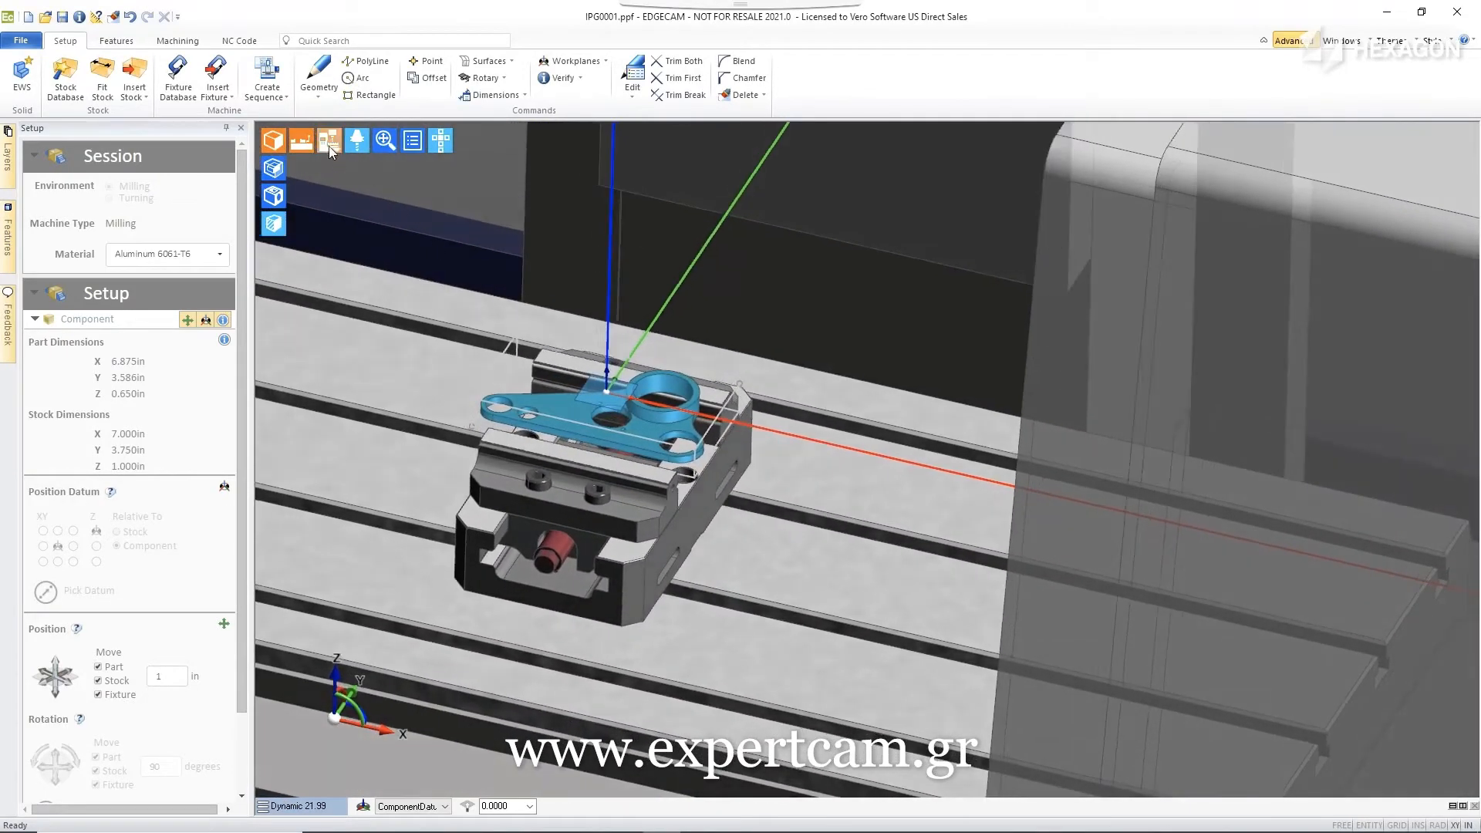
mouse_move(331, 147)
click(357, 167)
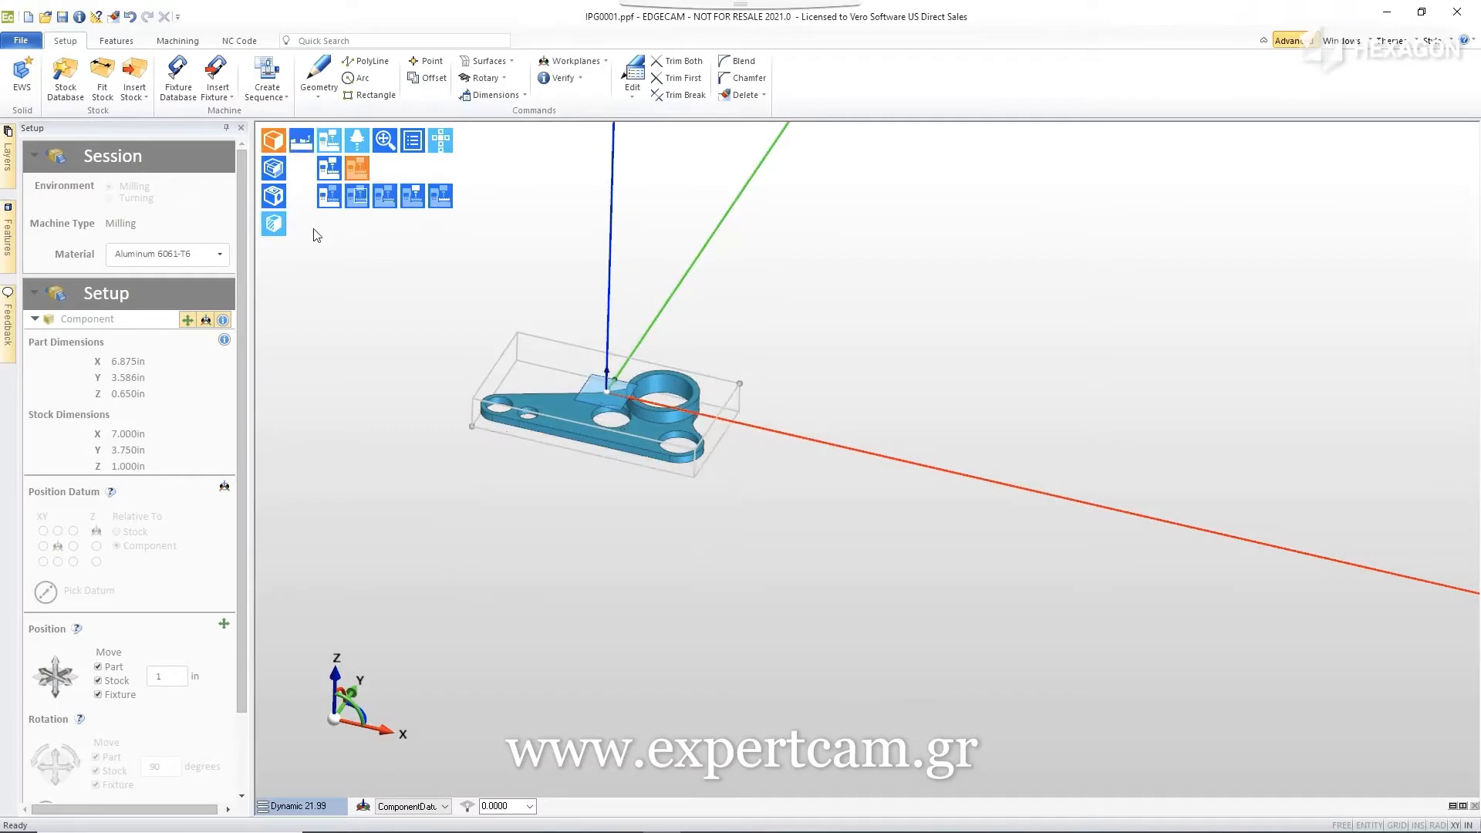
Run Feature Finder for pockets, bosses, open mill features, flat faces and vertical holes, keeping the existing Mill Options and Hole Options.
click(114, 41)
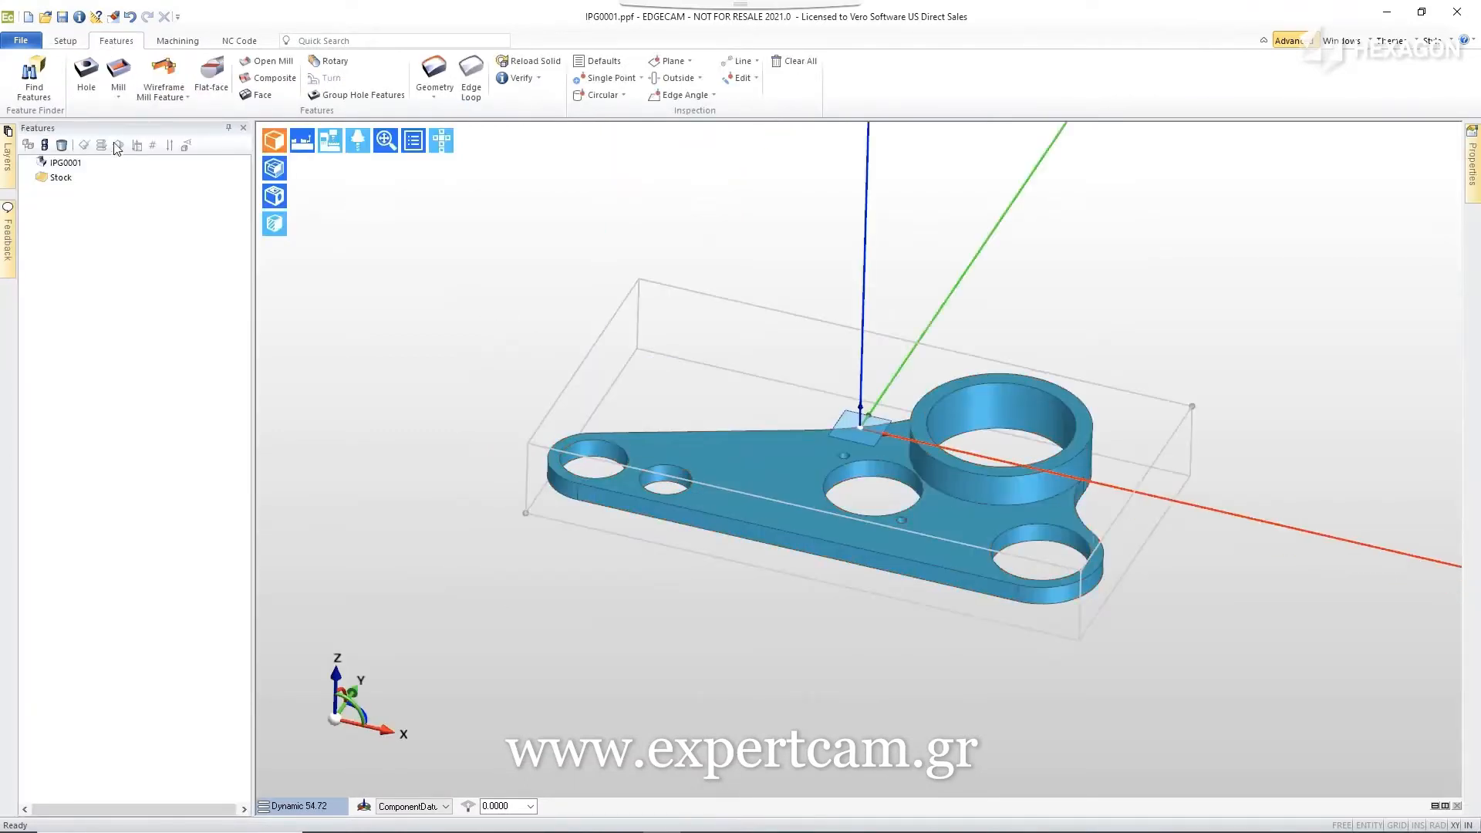
click(36, 86)
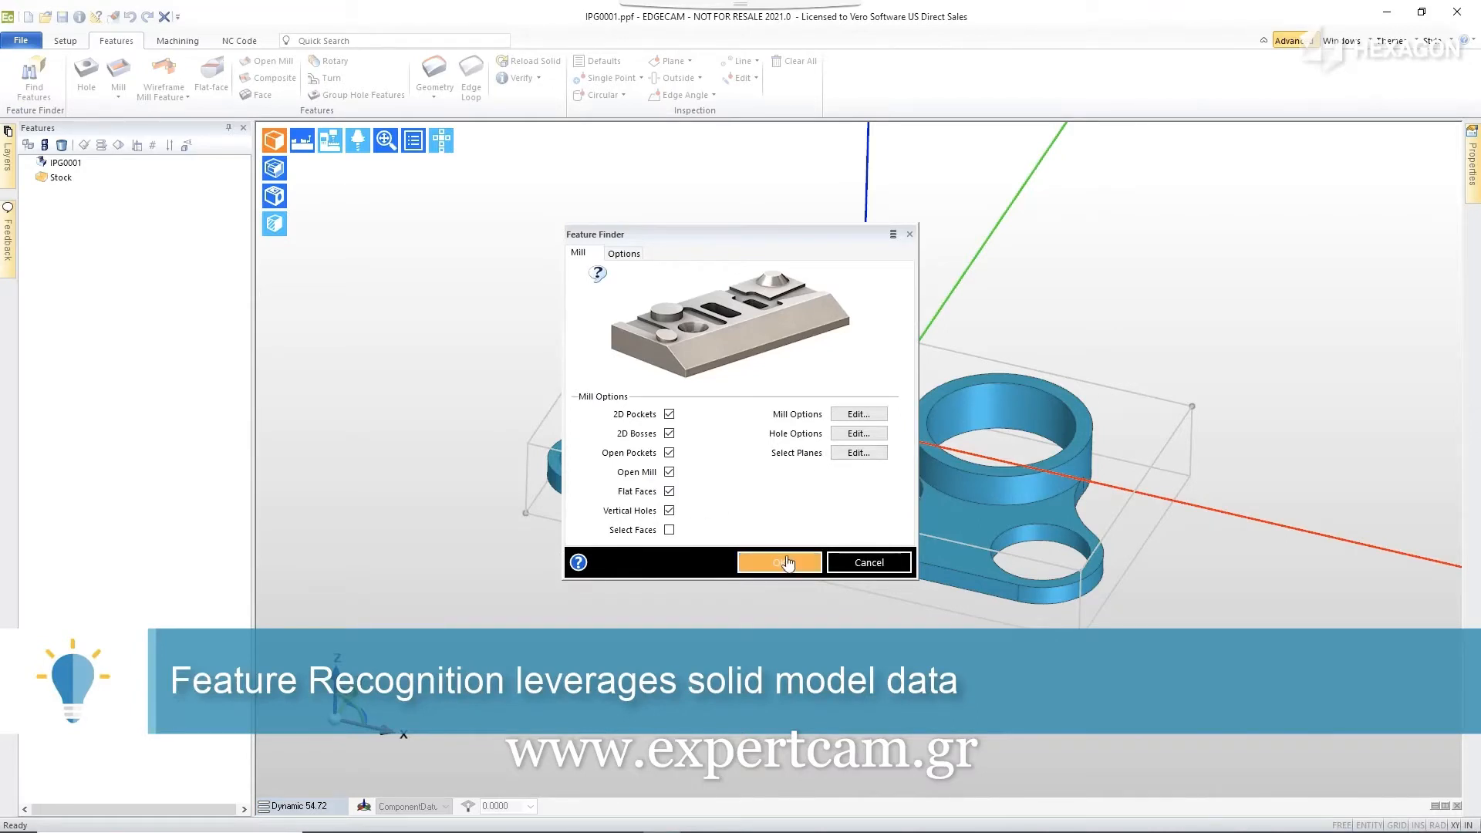
click(856, 415)
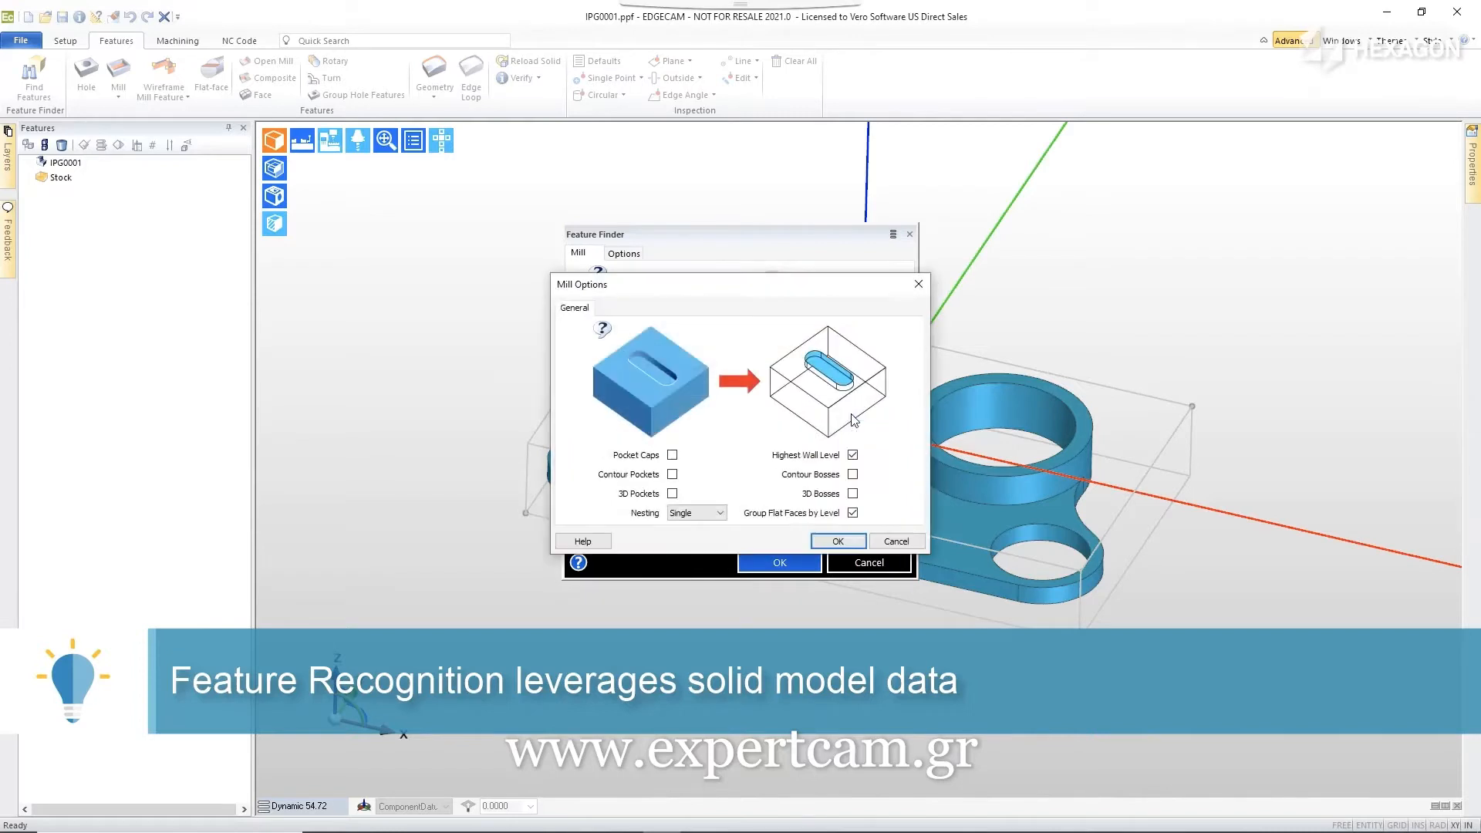
click(838, 543)
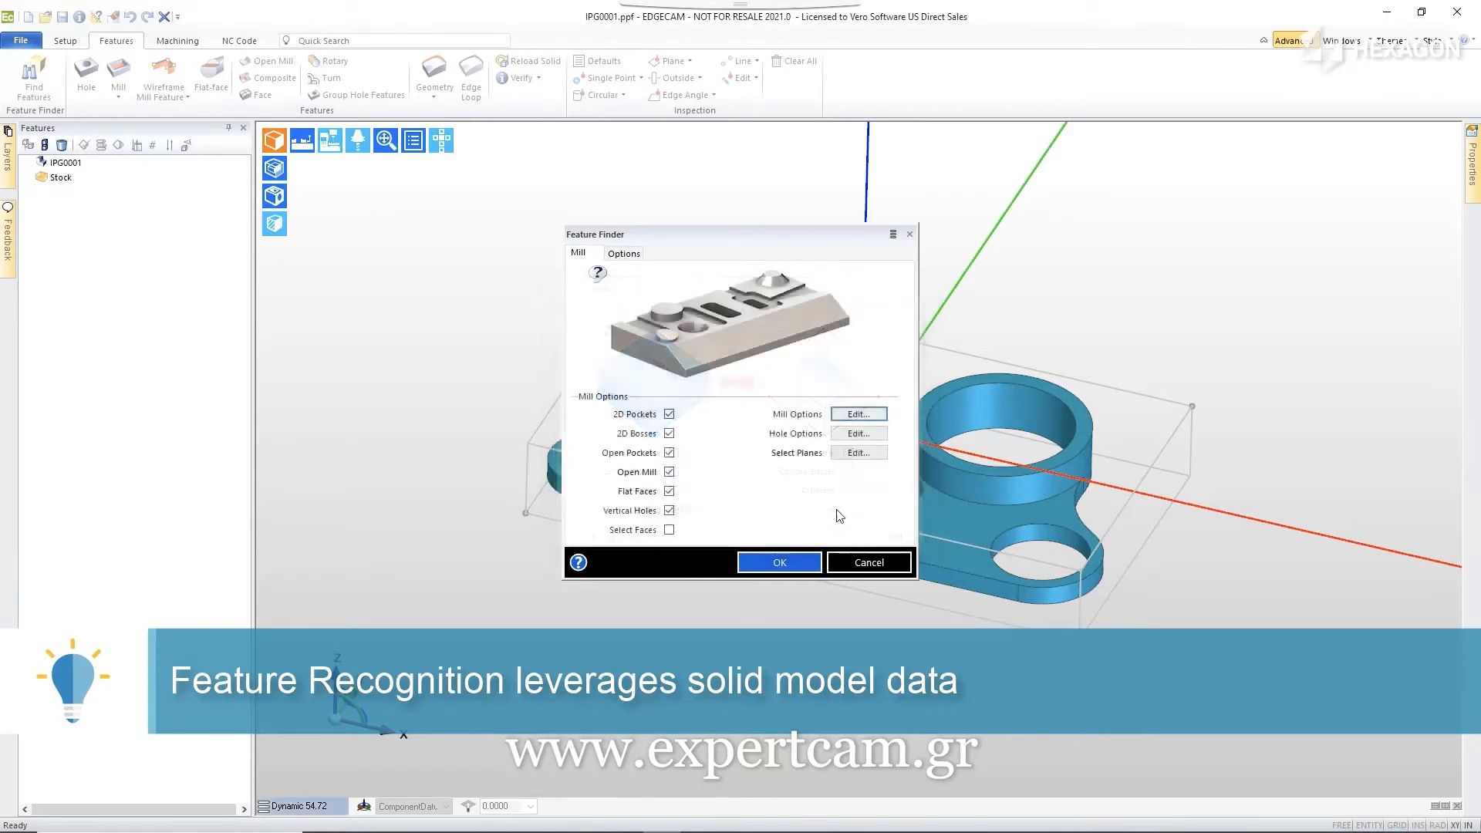
click(855, 435)
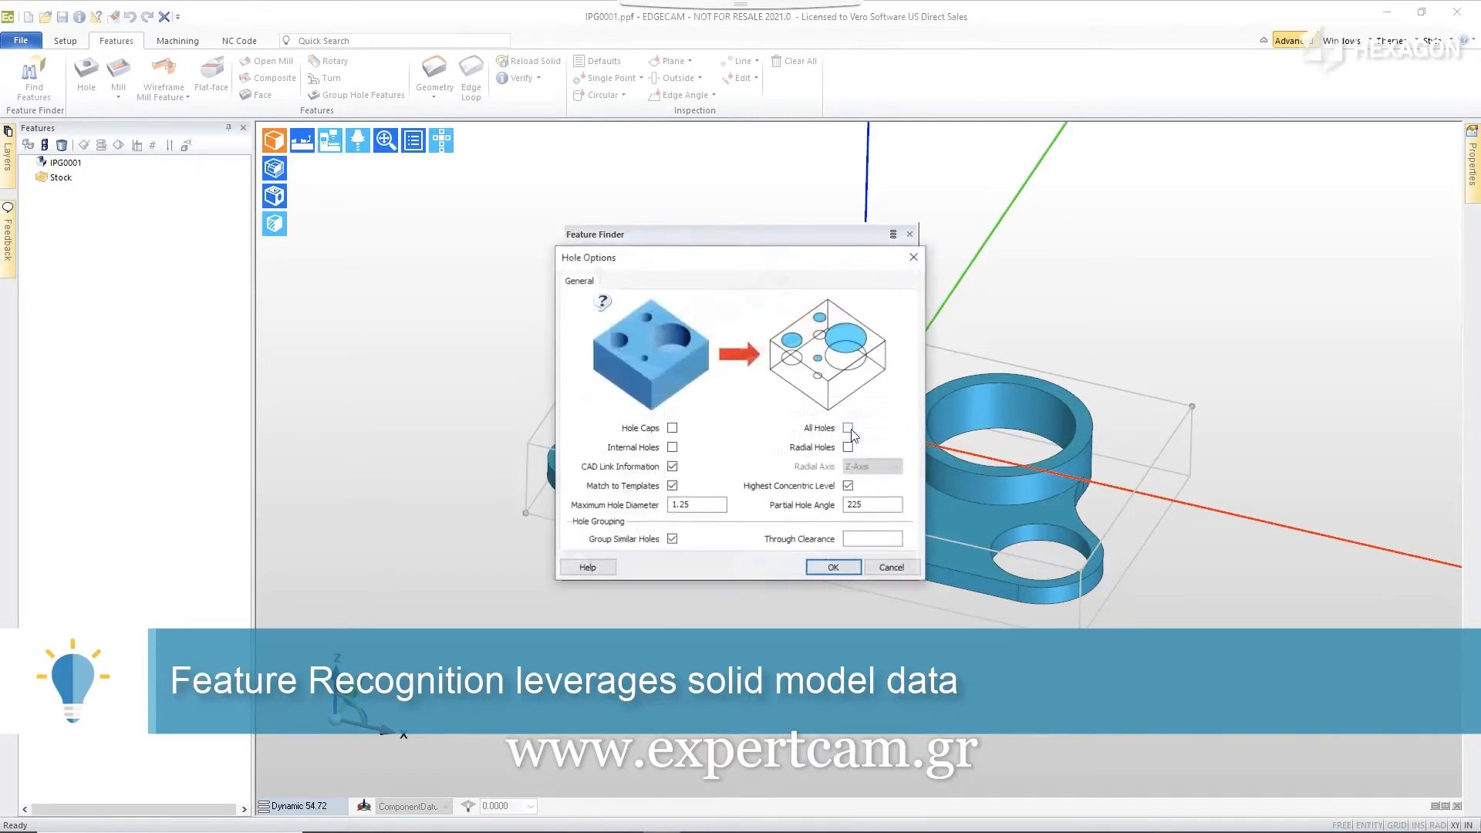
click(821, 569)
click(818, 568)
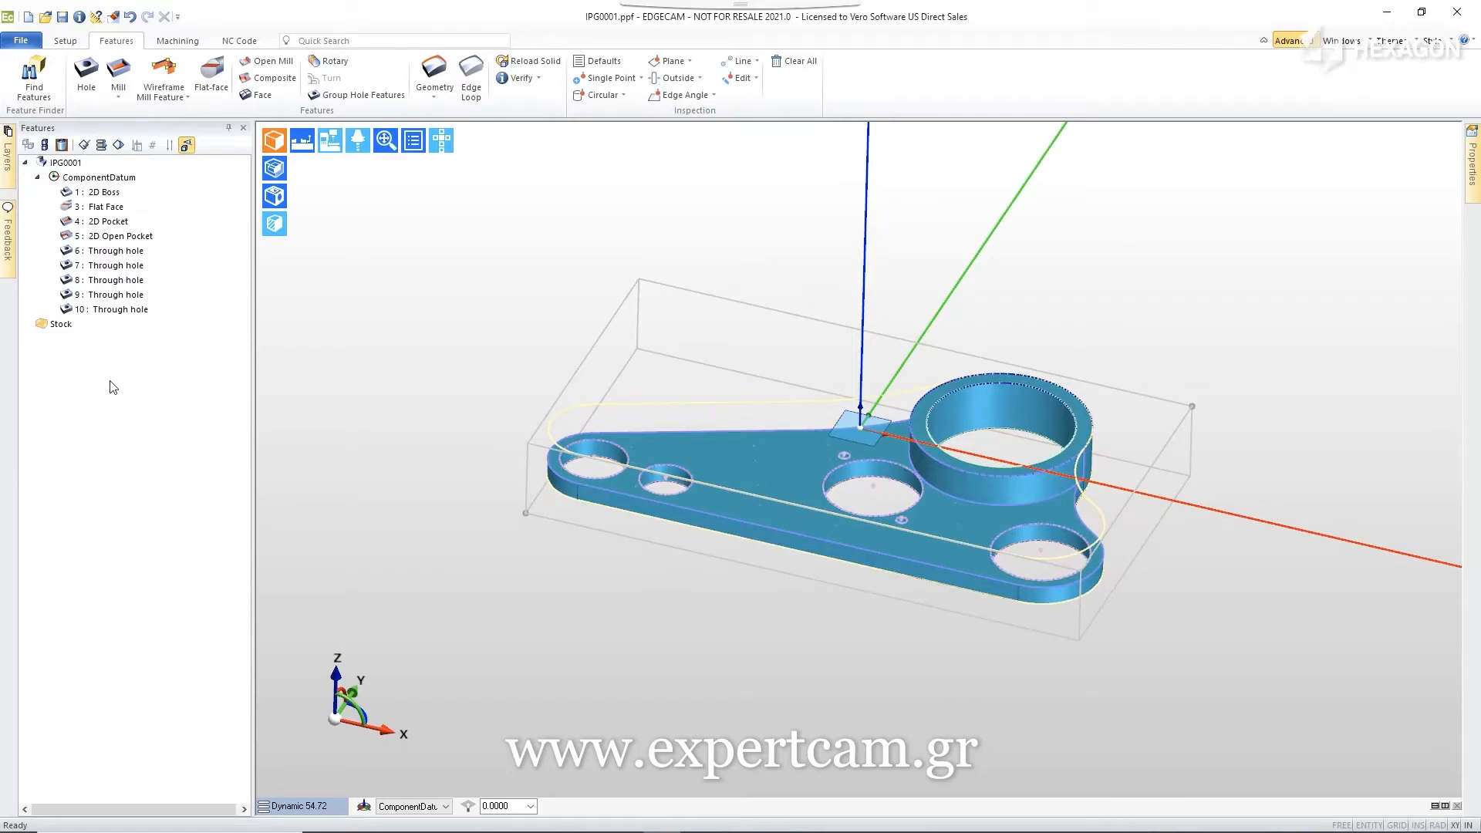
Reload the IPG0001 solid with the revised model file IPG0001-rev1 and update its features.
click(71, 163)
right_click(71, 165)
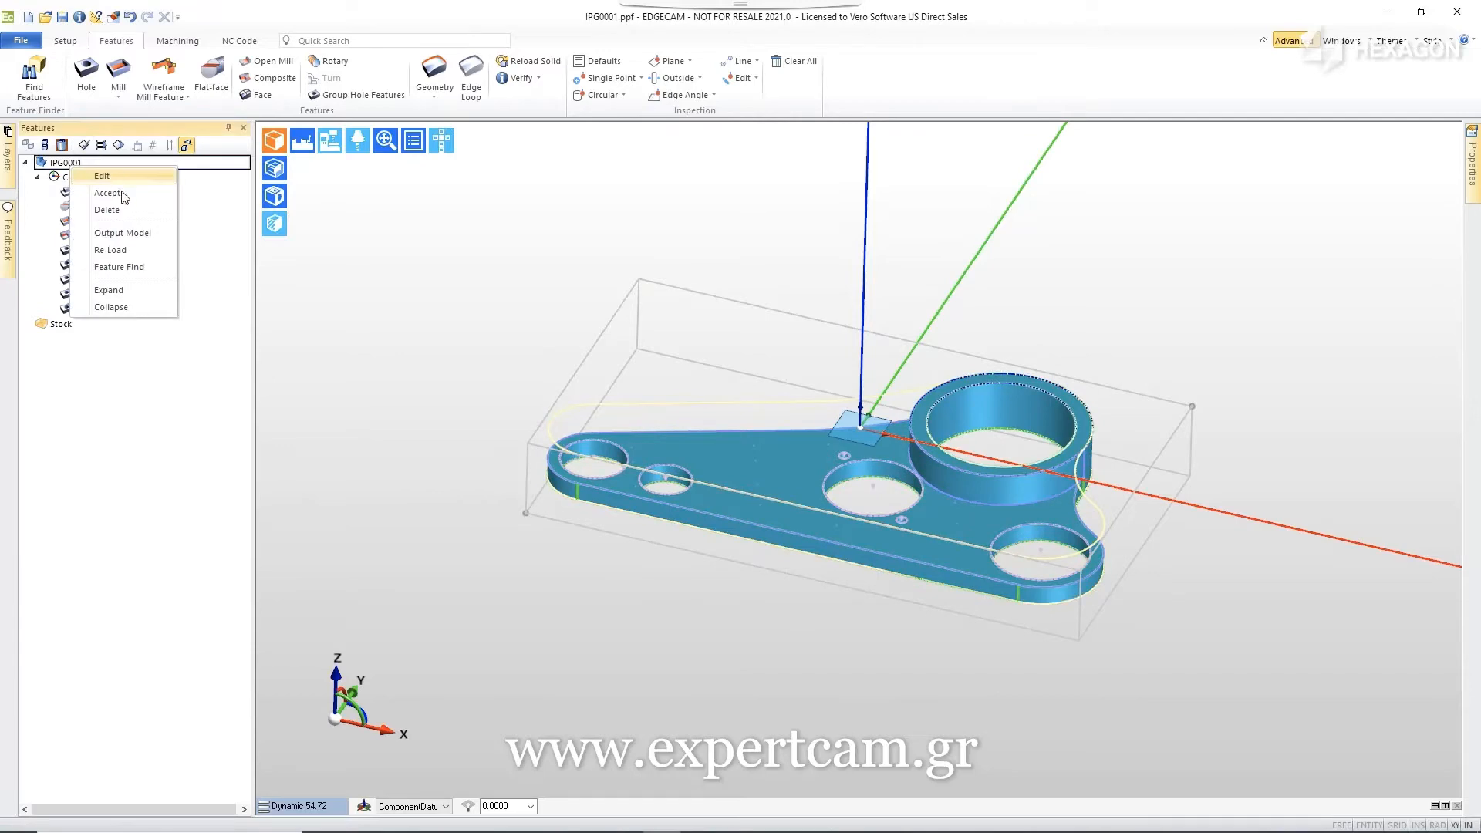
click(110, 250)
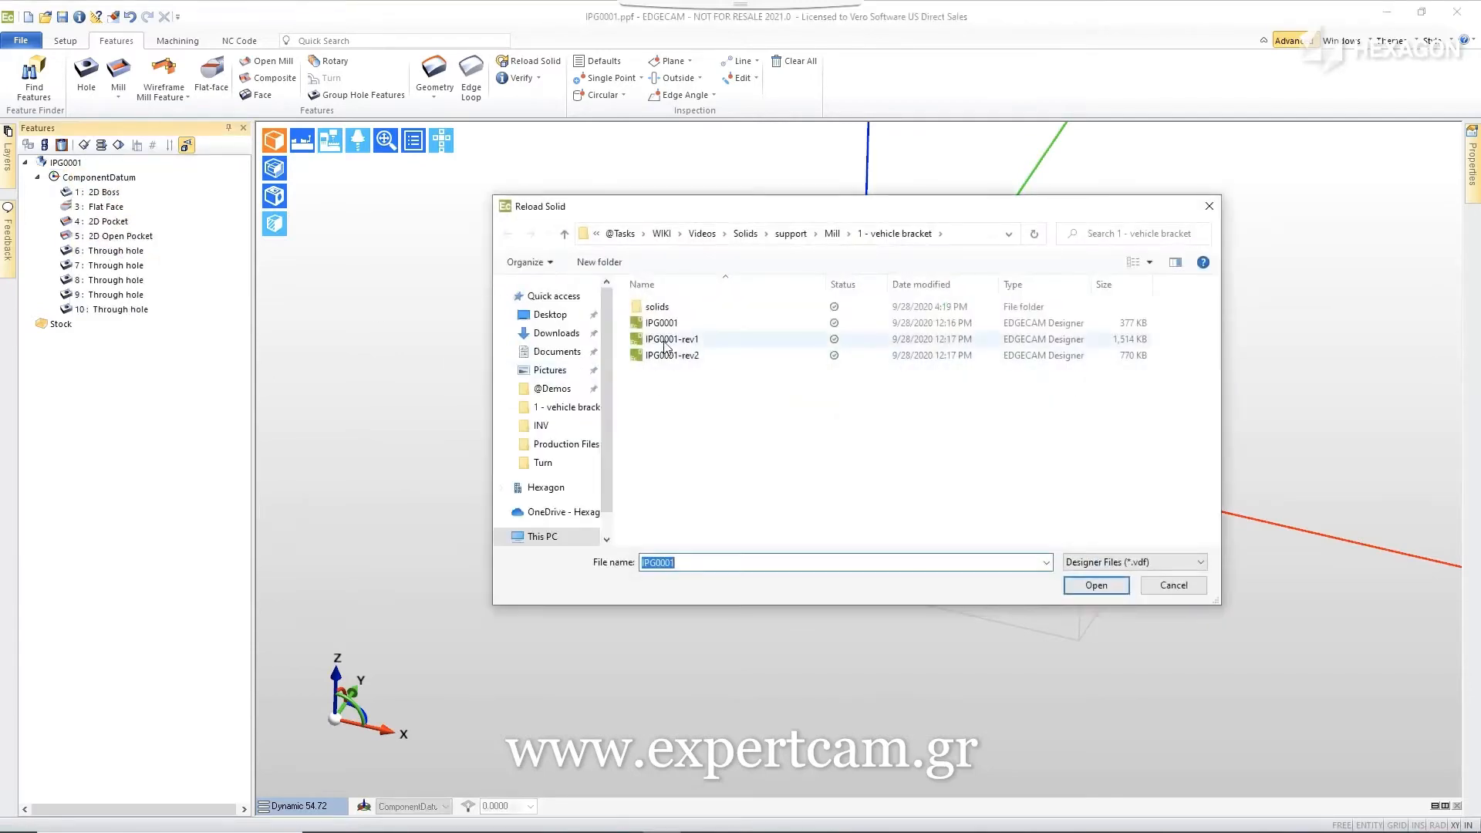
double_click(663, 340)
click(745, 455)
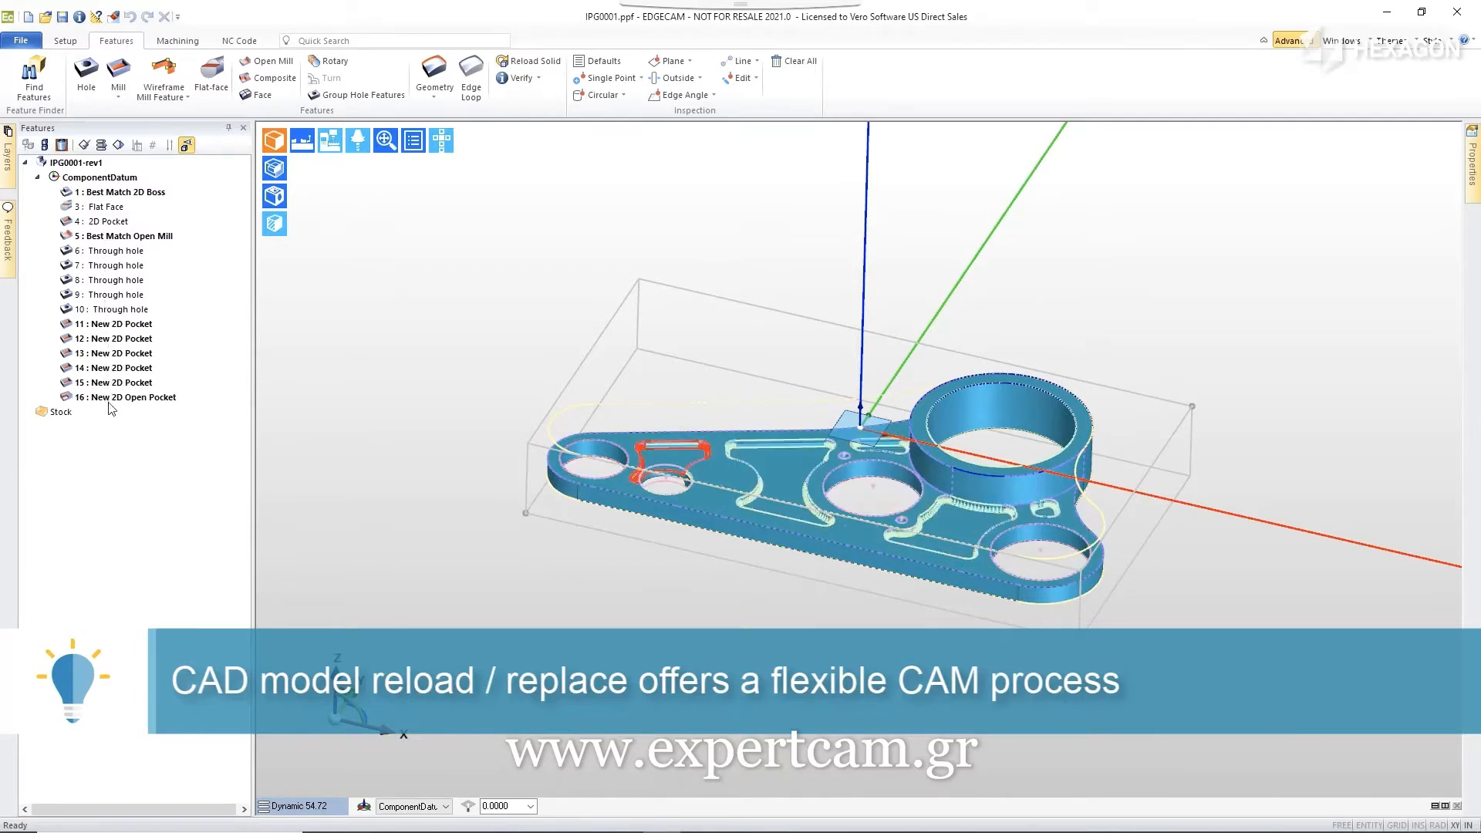
Examine the new 2D open pocket feature 16 on the model and its properties.
scroll(647, 479, up, 10)
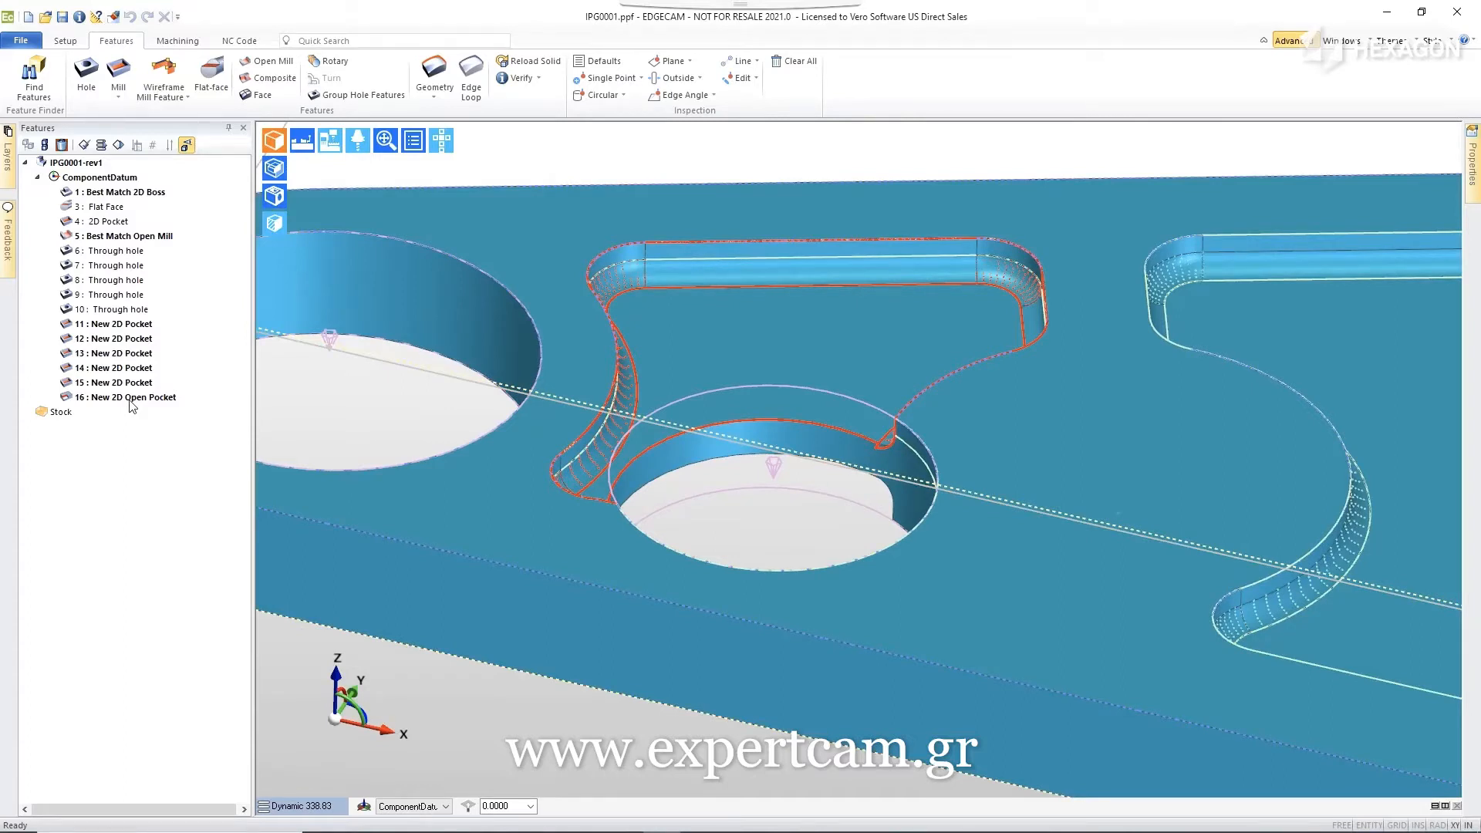
click(131, 403)
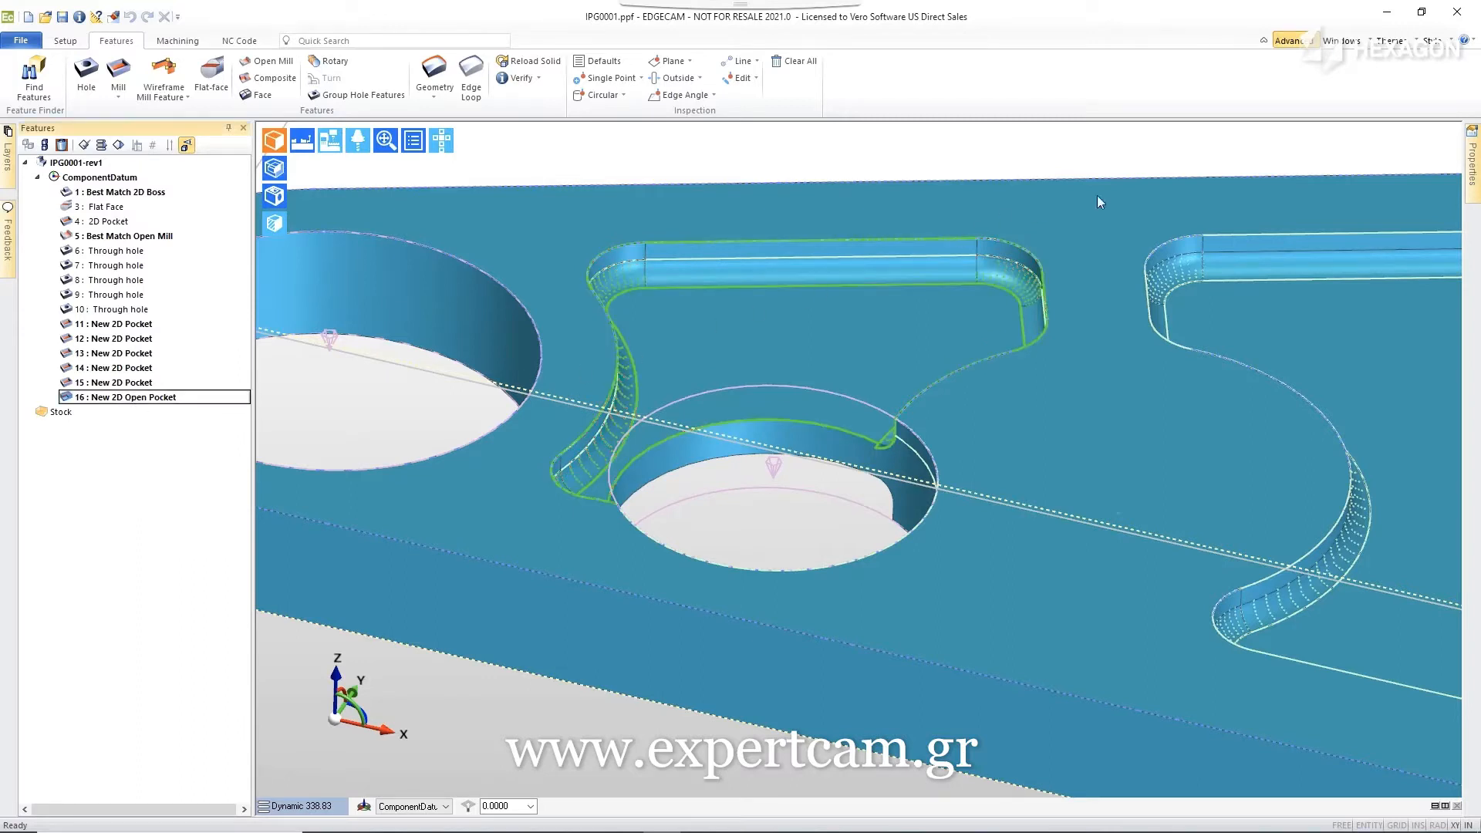
click(1473, 155)
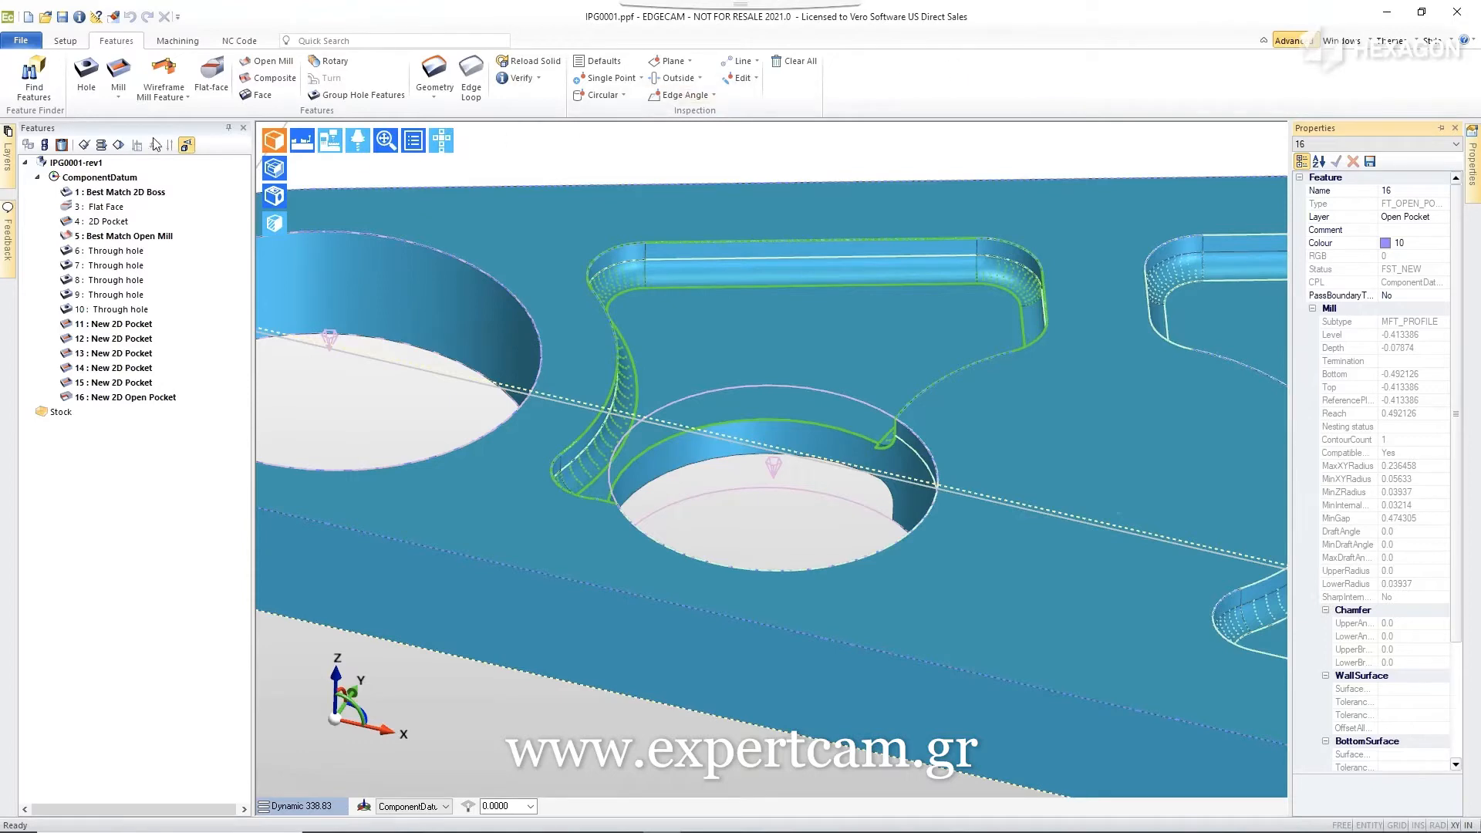
Accept all new and best-match features of the reloaded IPG0001-rev1 model.
right_click(62, 172)
click(97, 193)
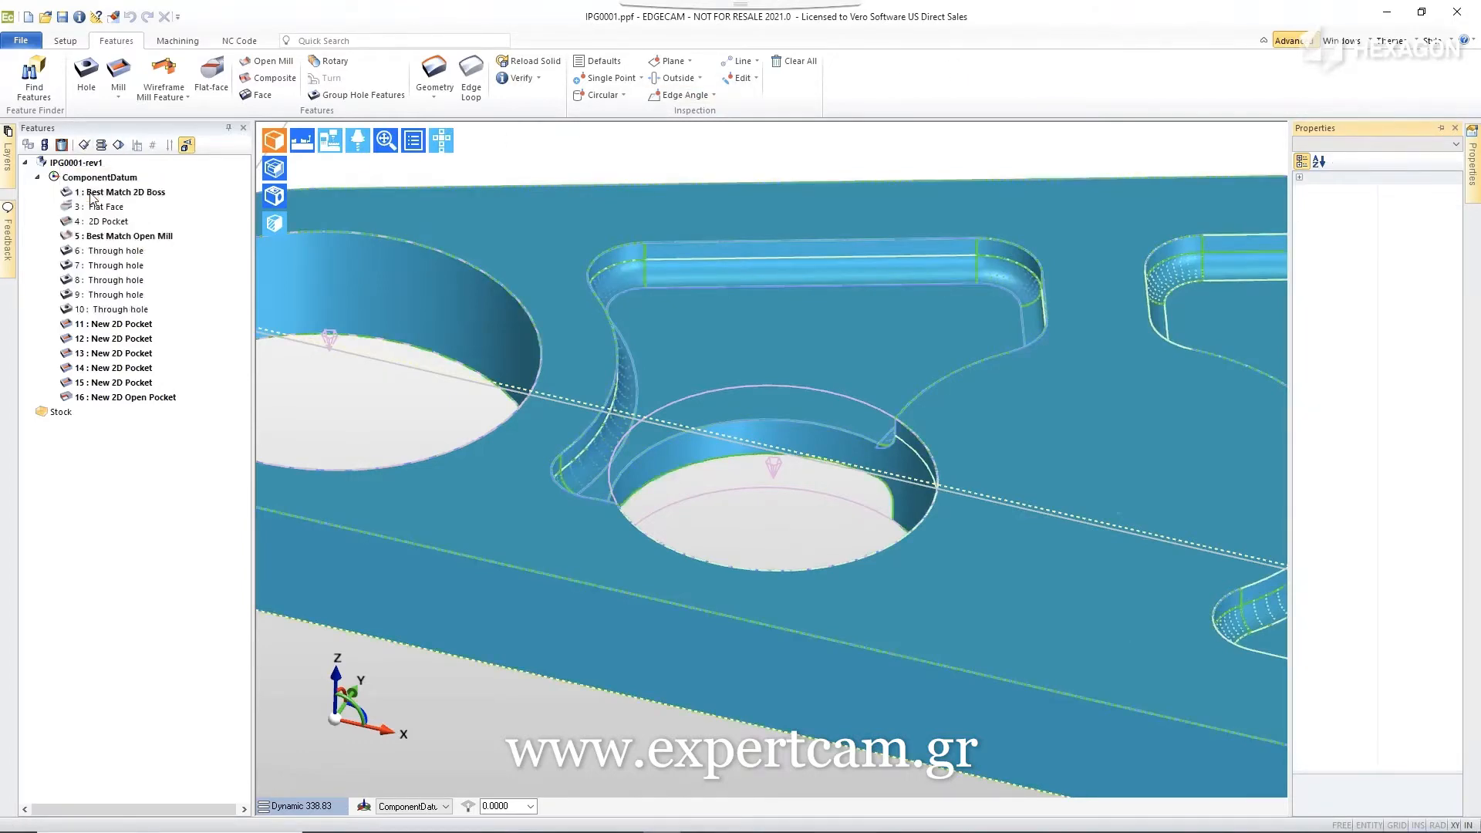
scroll(387, 417, down, 7)
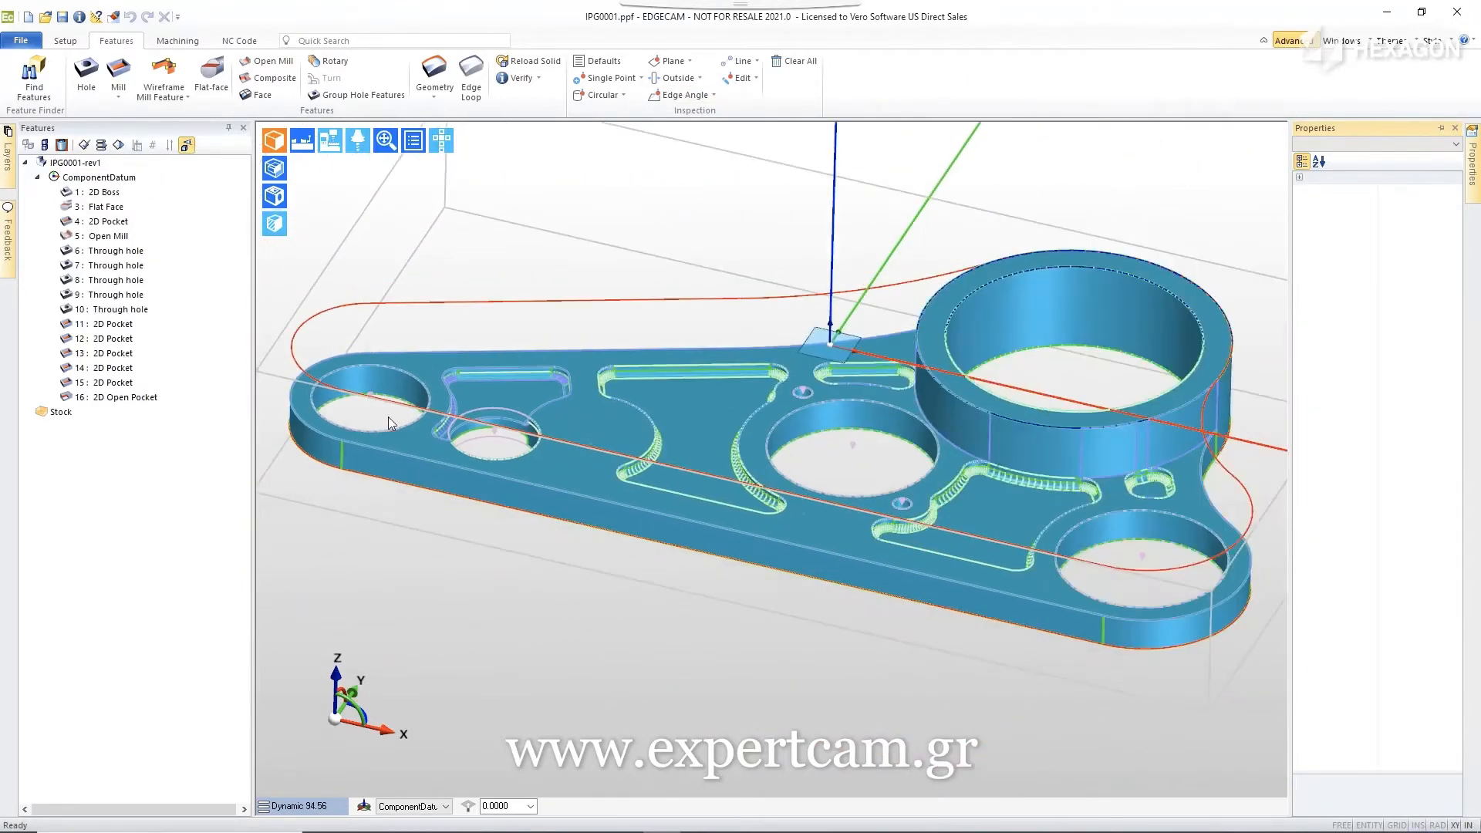
scroll(525, 316, down, 4)
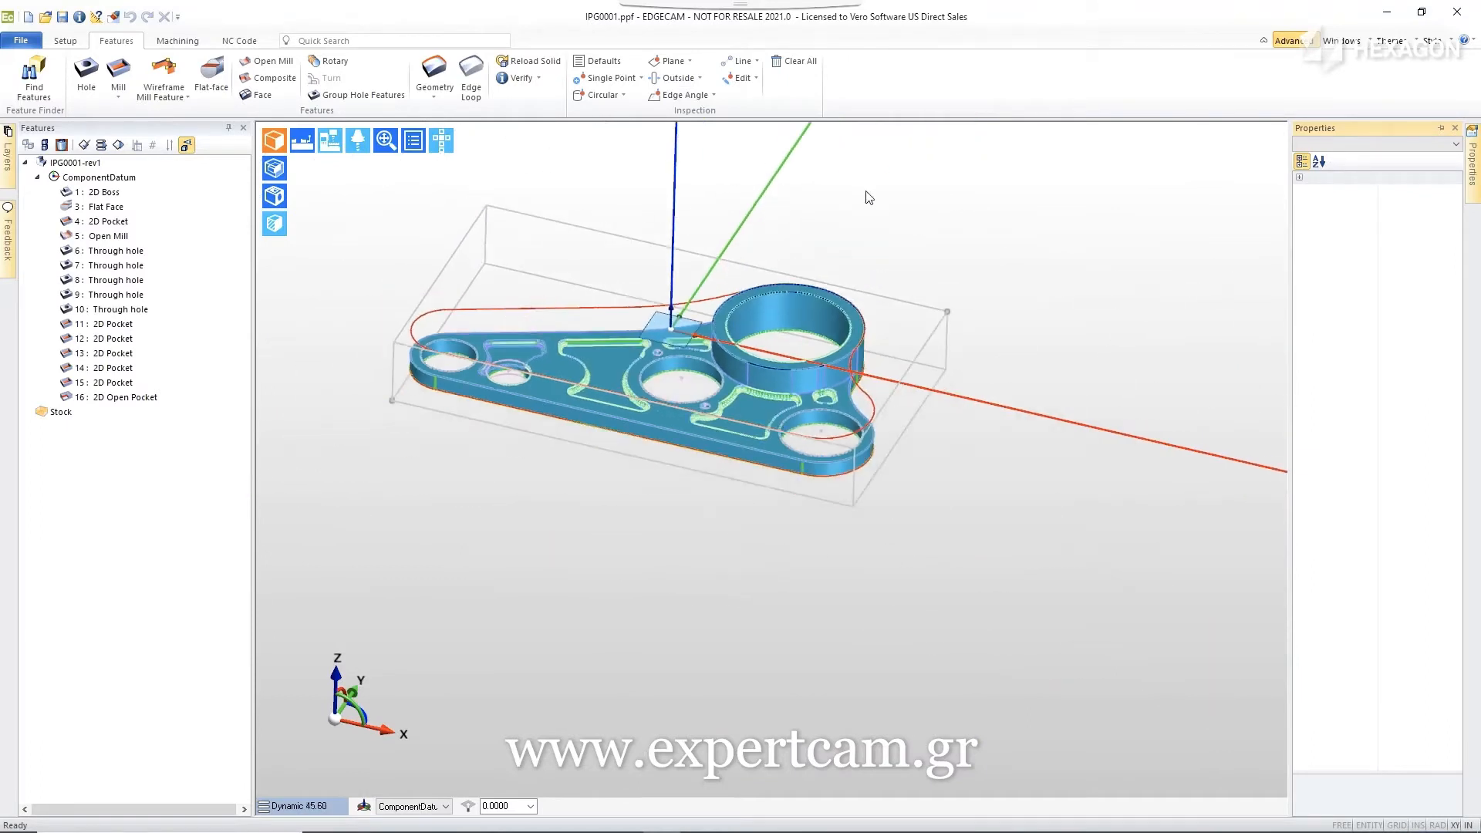
middle_drag(869, 198, 872, 270)
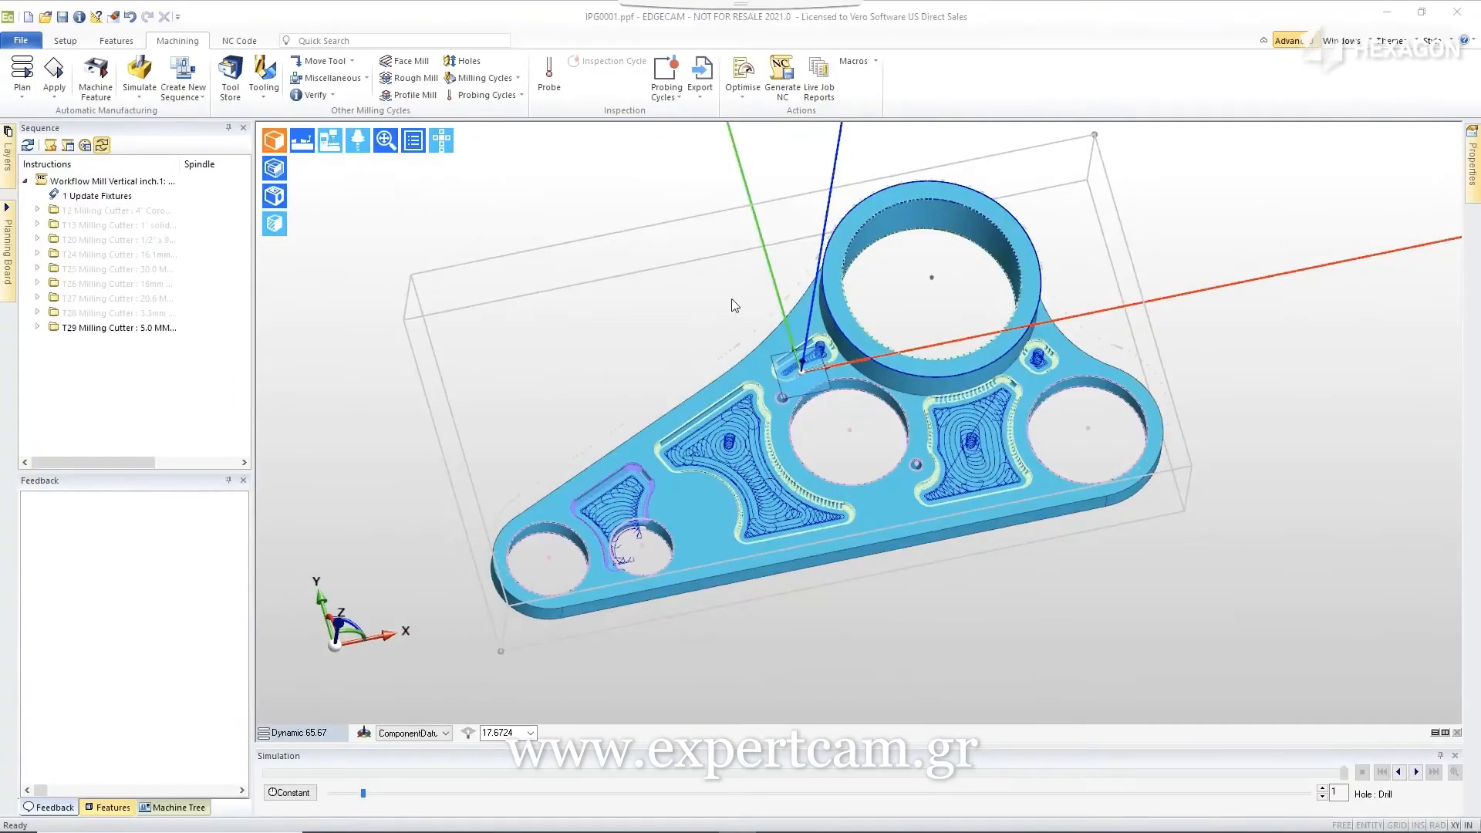
Reload the vehicle bracket solid with the revised model file IPG0001-rev2 and update its features.
scroll(823, 351, up, 4)
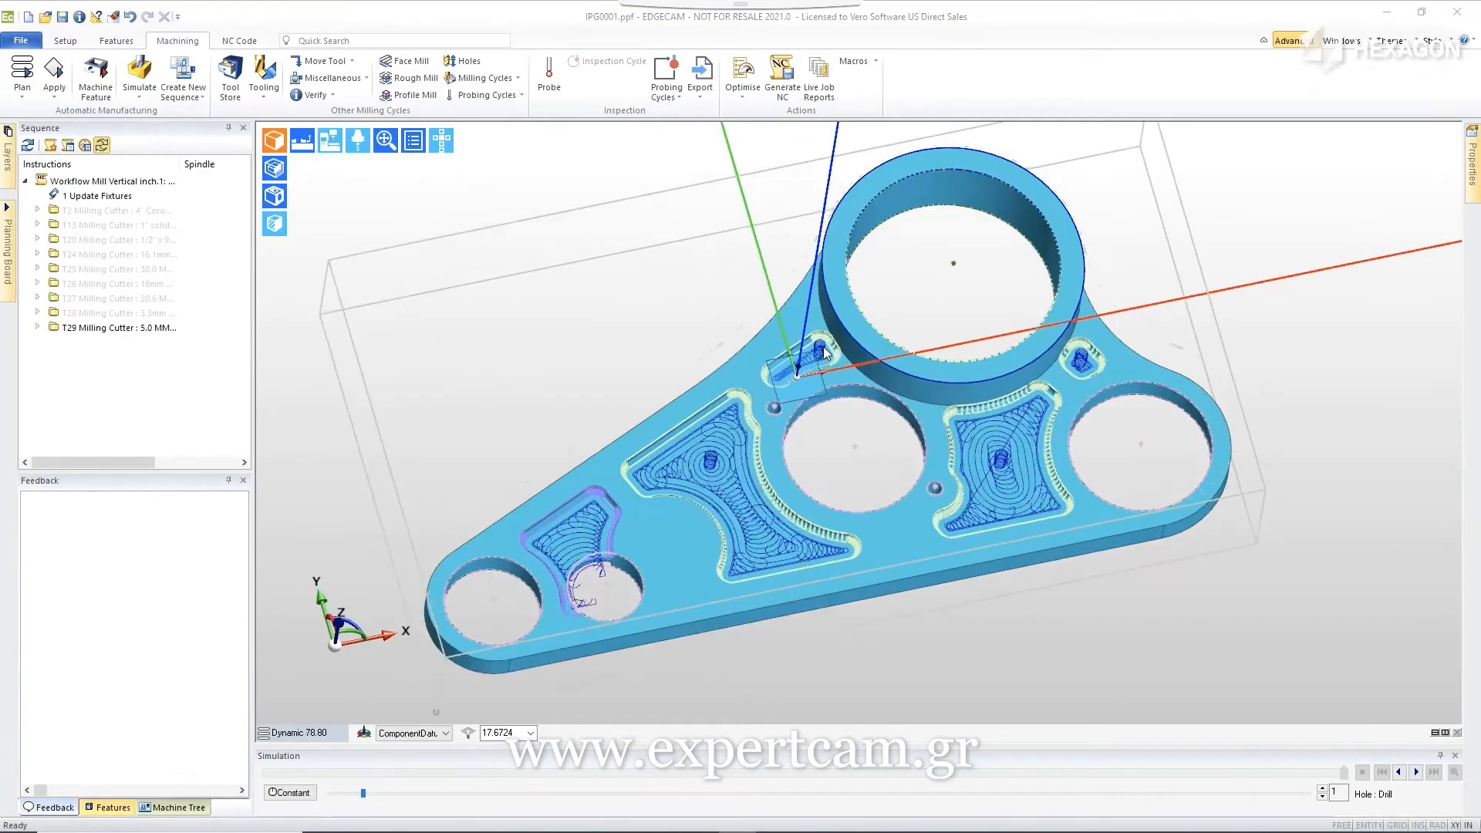
scroll(824, 353, up, 3)
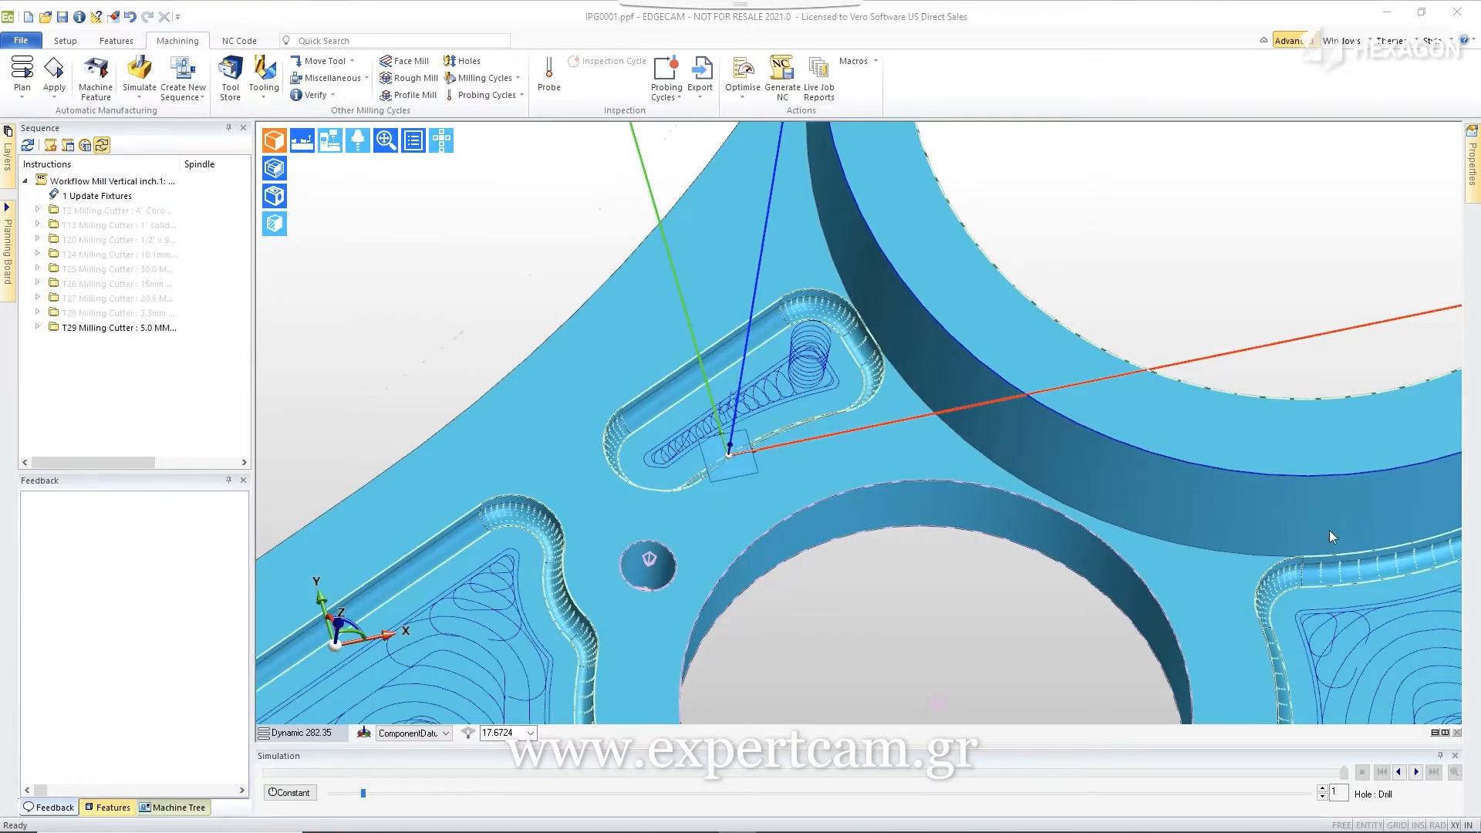
scroll(1330, 530, down, 4)
middle_drag(1226, 520, 860, 424)
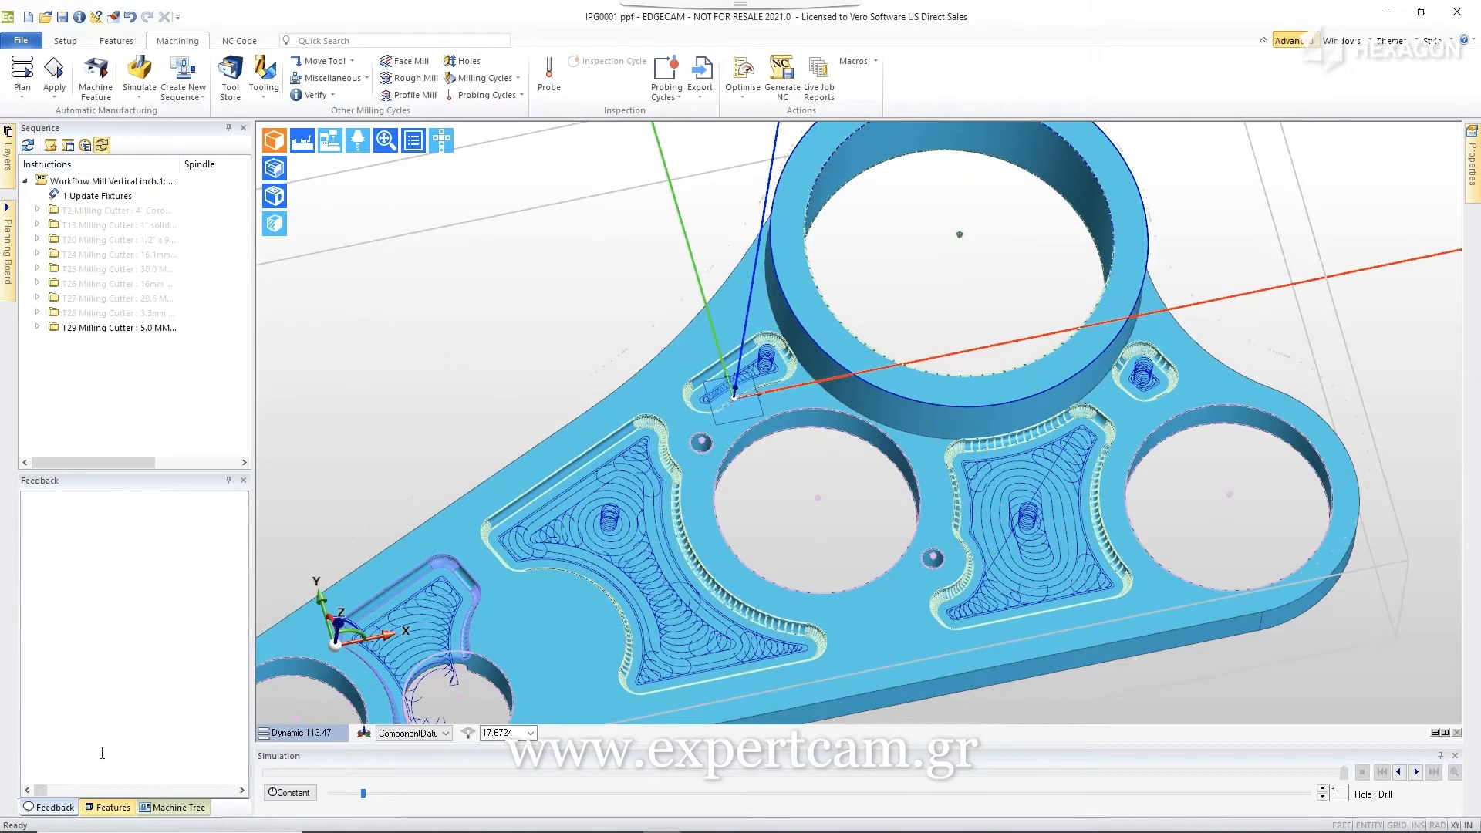
click(108, 807)
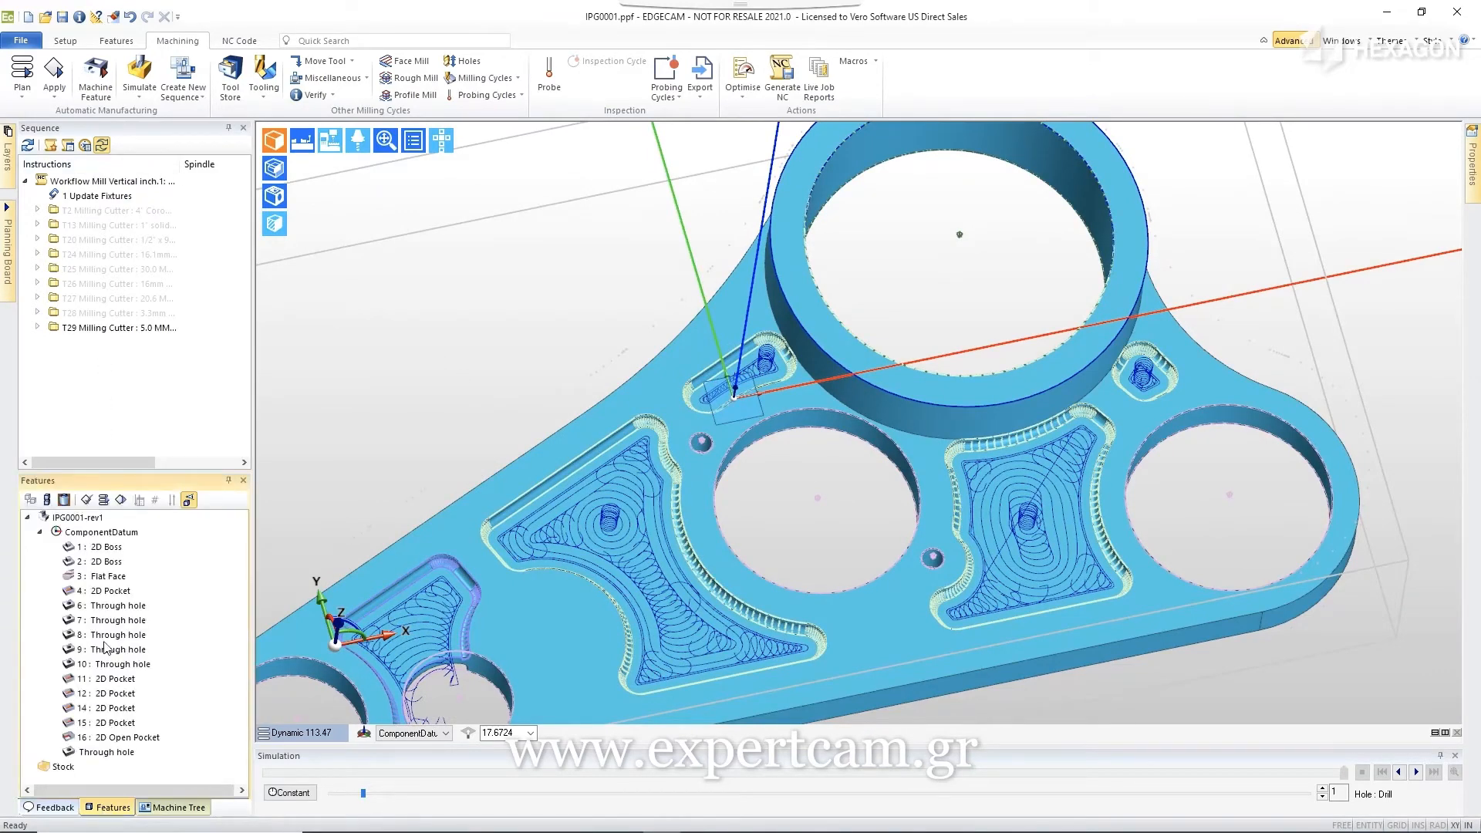
right_click(76, 517)
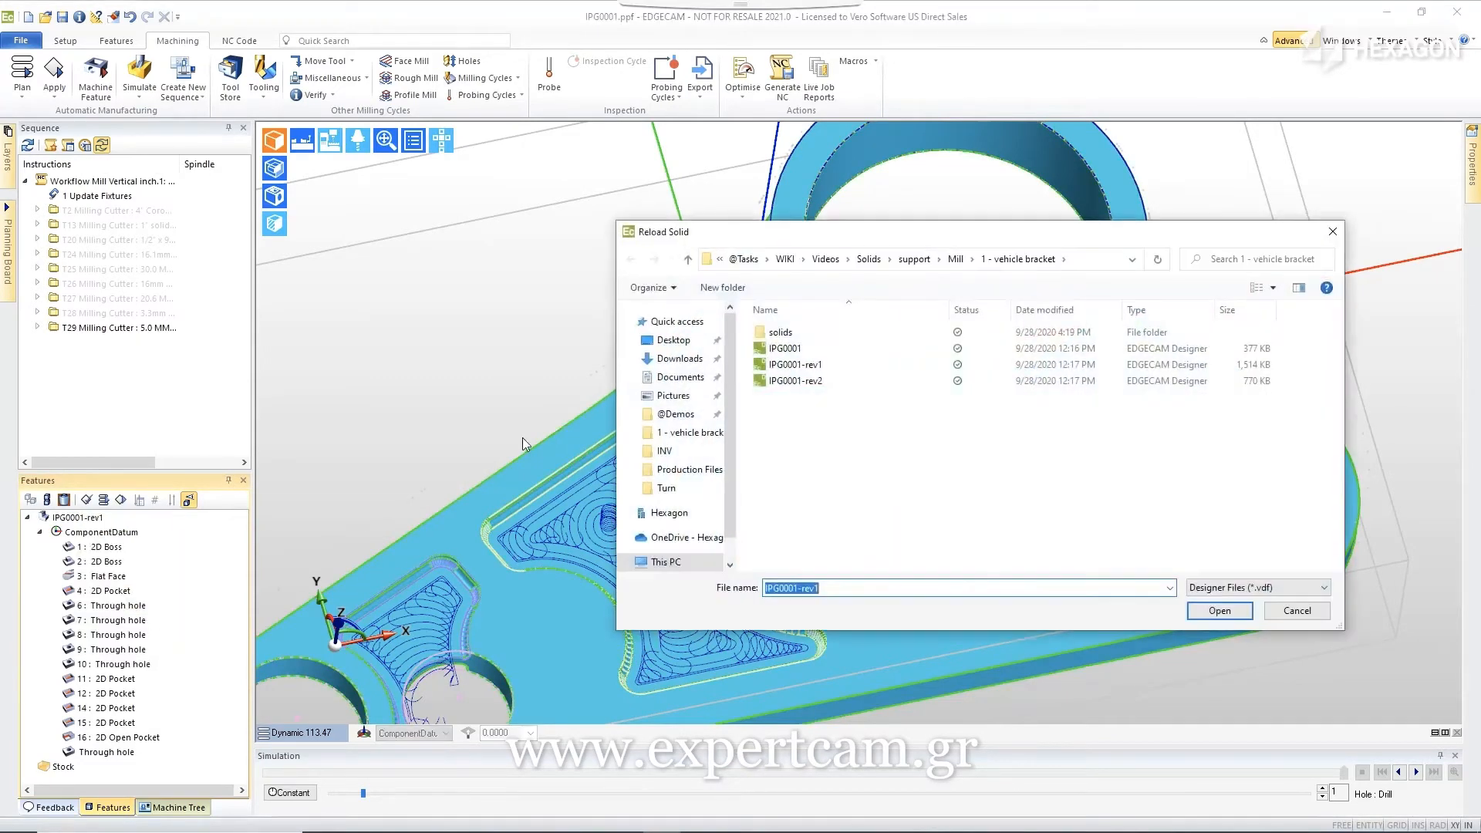
double_click(810, 383)
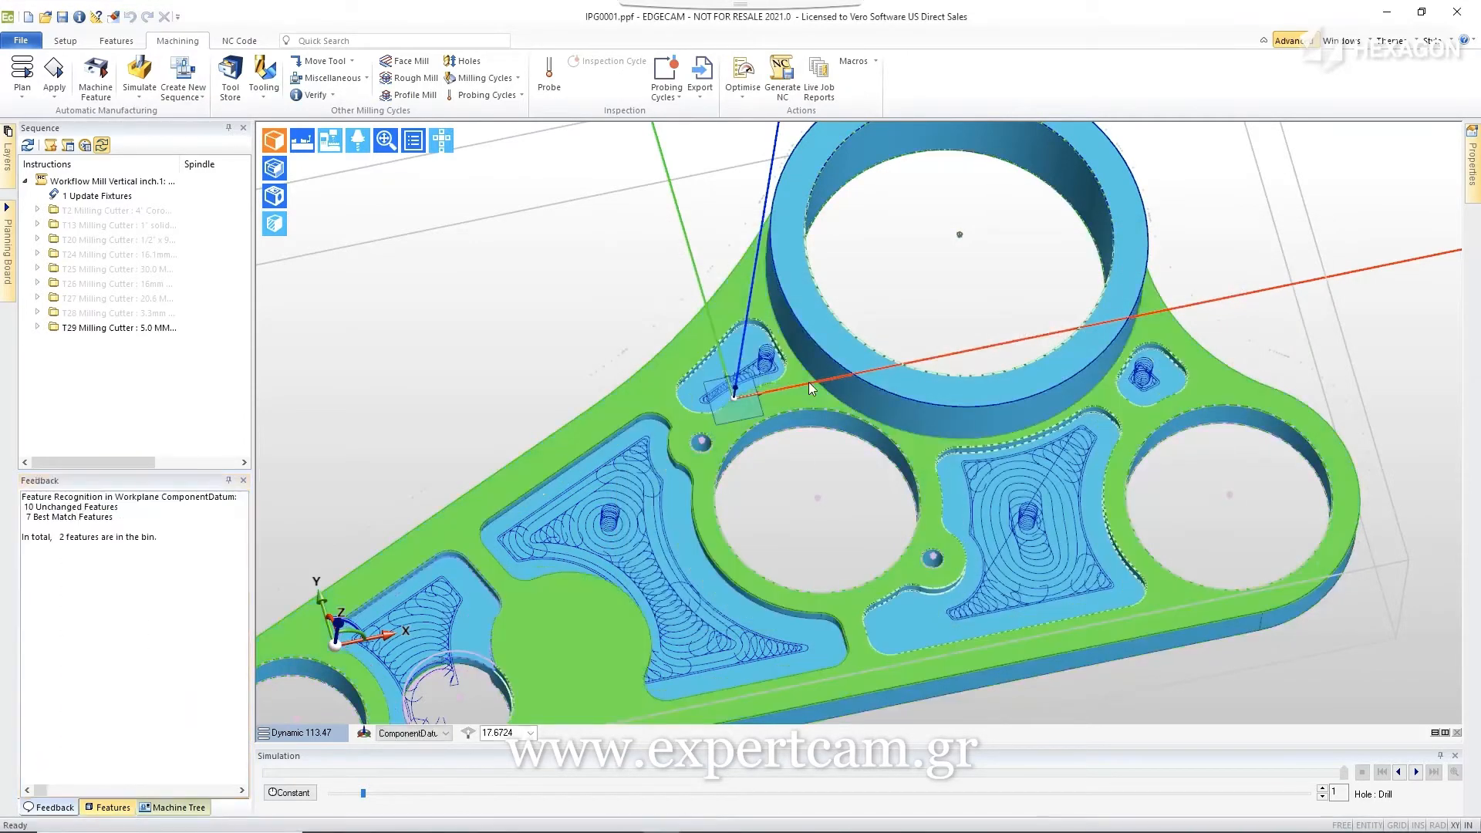
click(517, 344)
Accept all best-match features of the reloaded IPG0001-rev2 model.
click(123, 807)
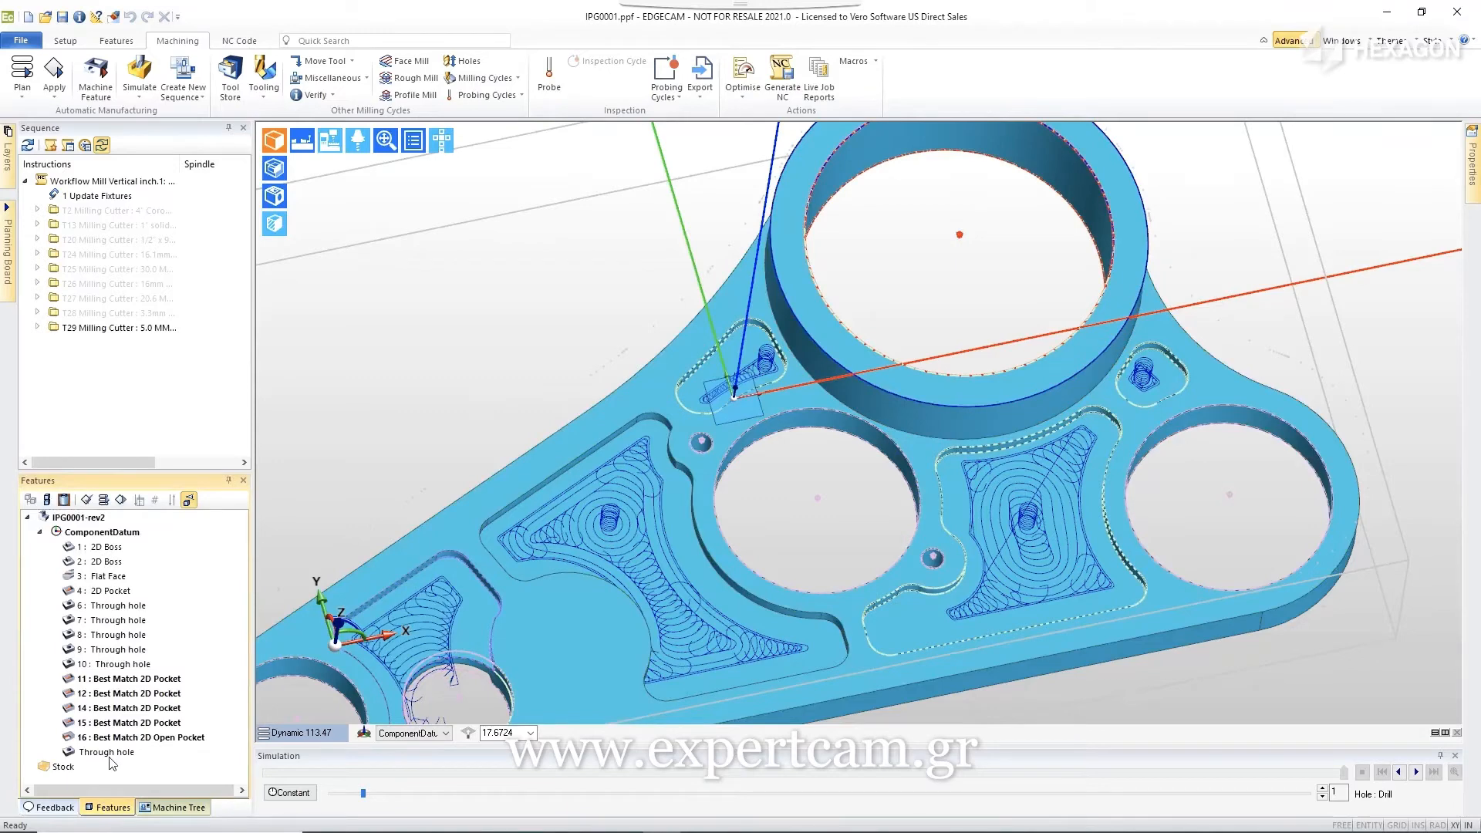
right_click(83, 520)
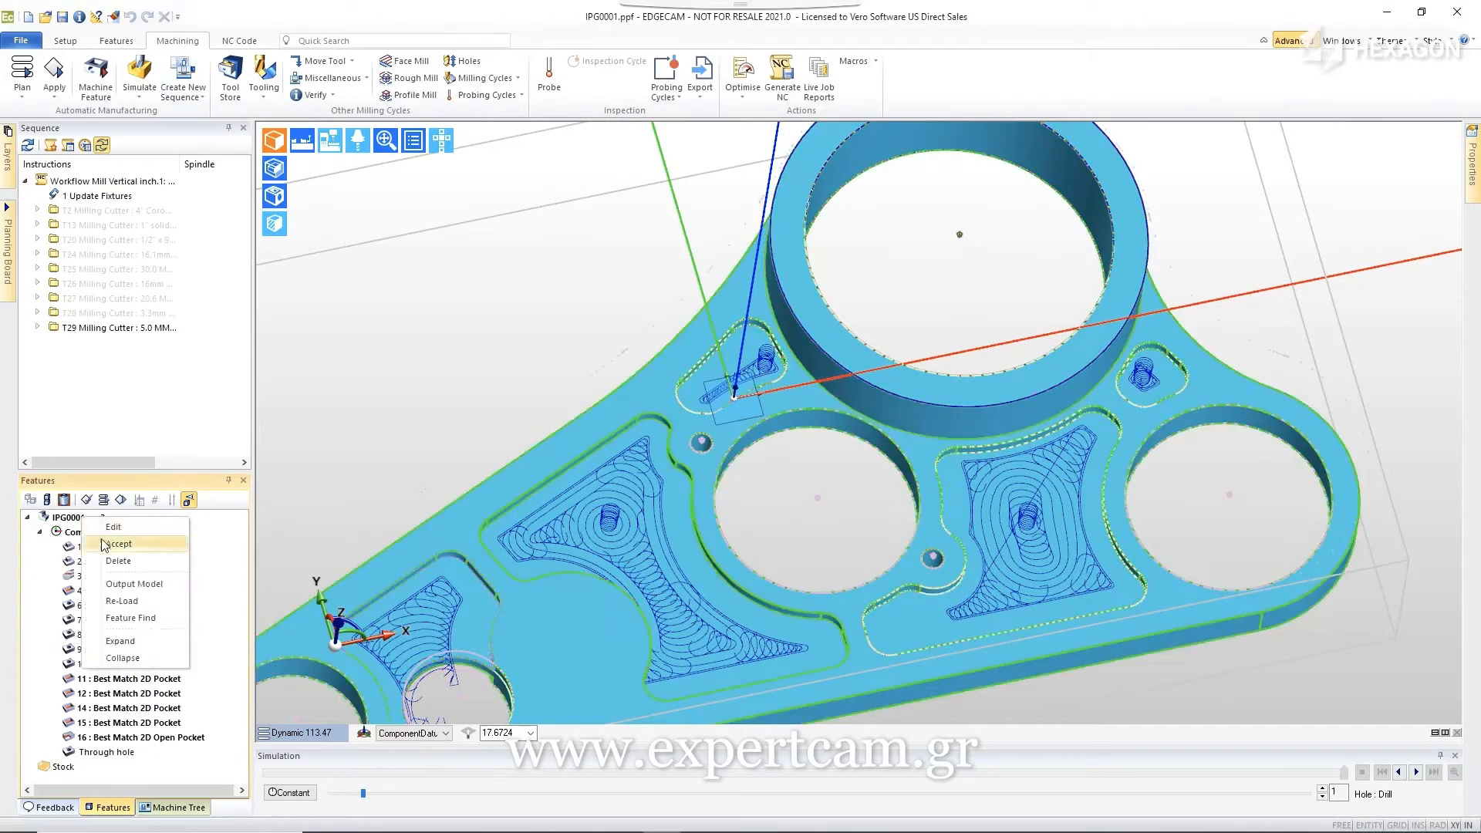
click(119, 552)
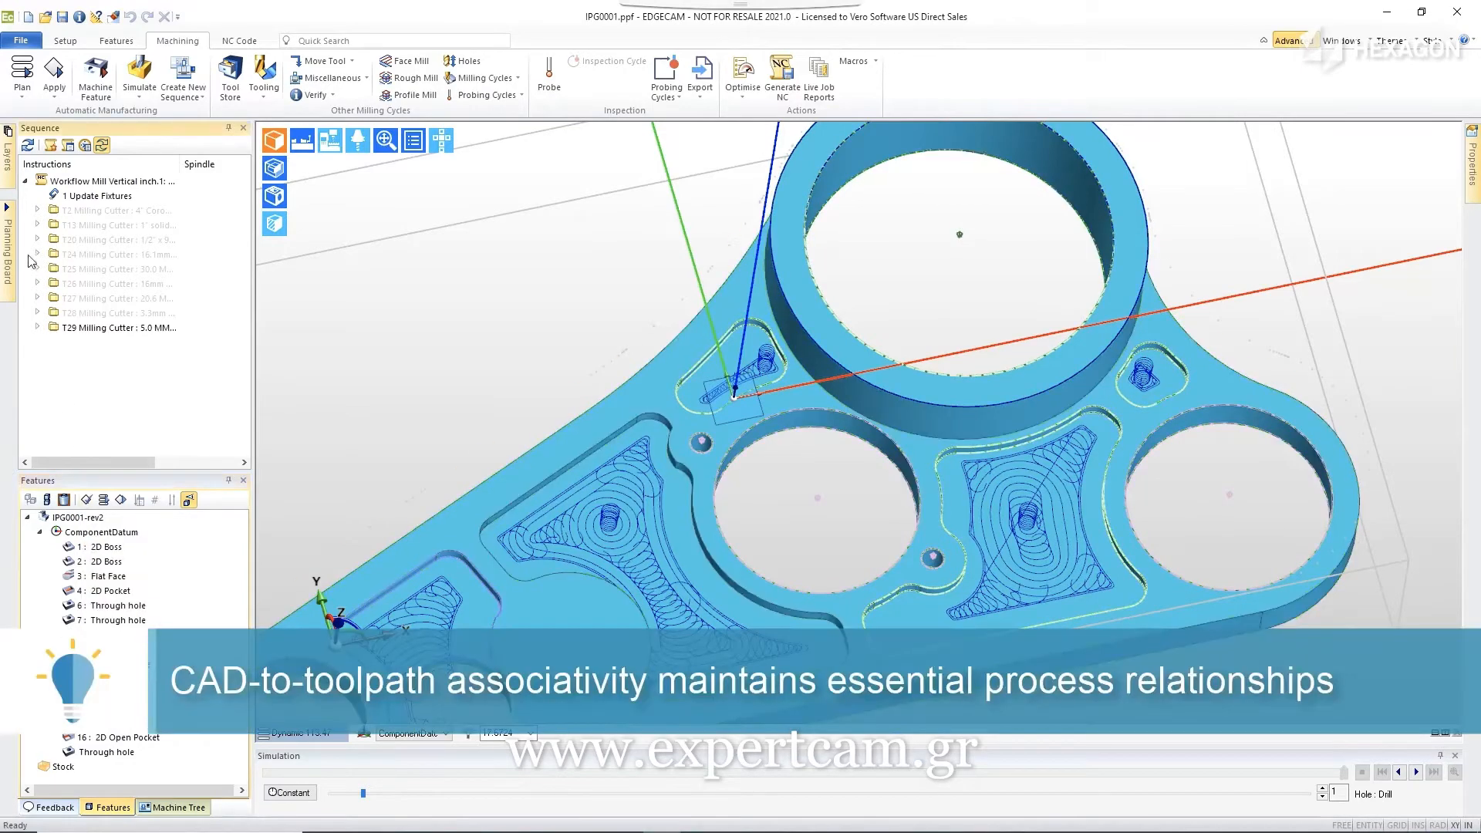
Regenerate the machining sequence for the updated features and generate its CNC code with operation names, opening it in the editor.
click(29, 146)
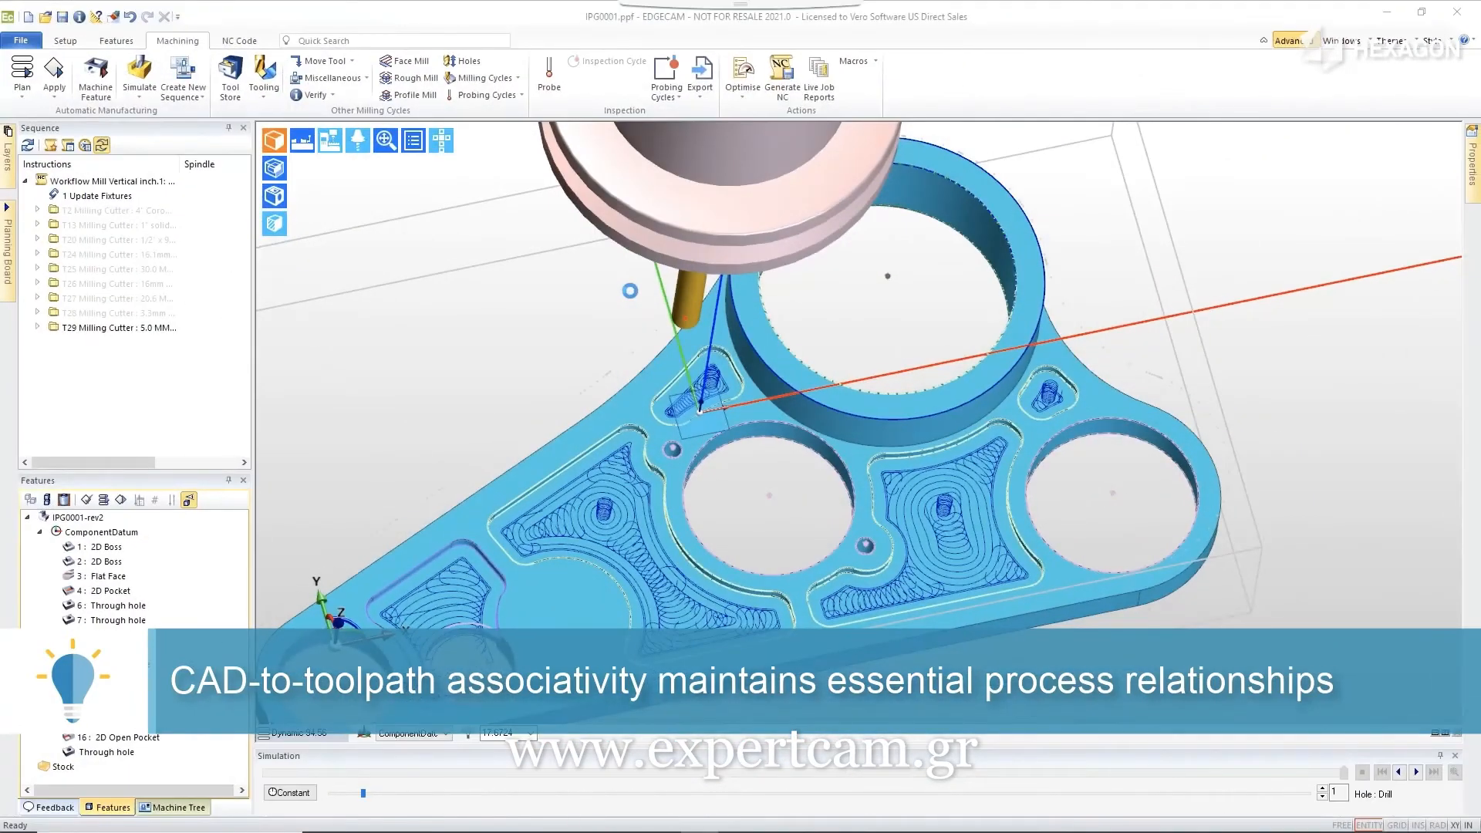
click(784, 71)
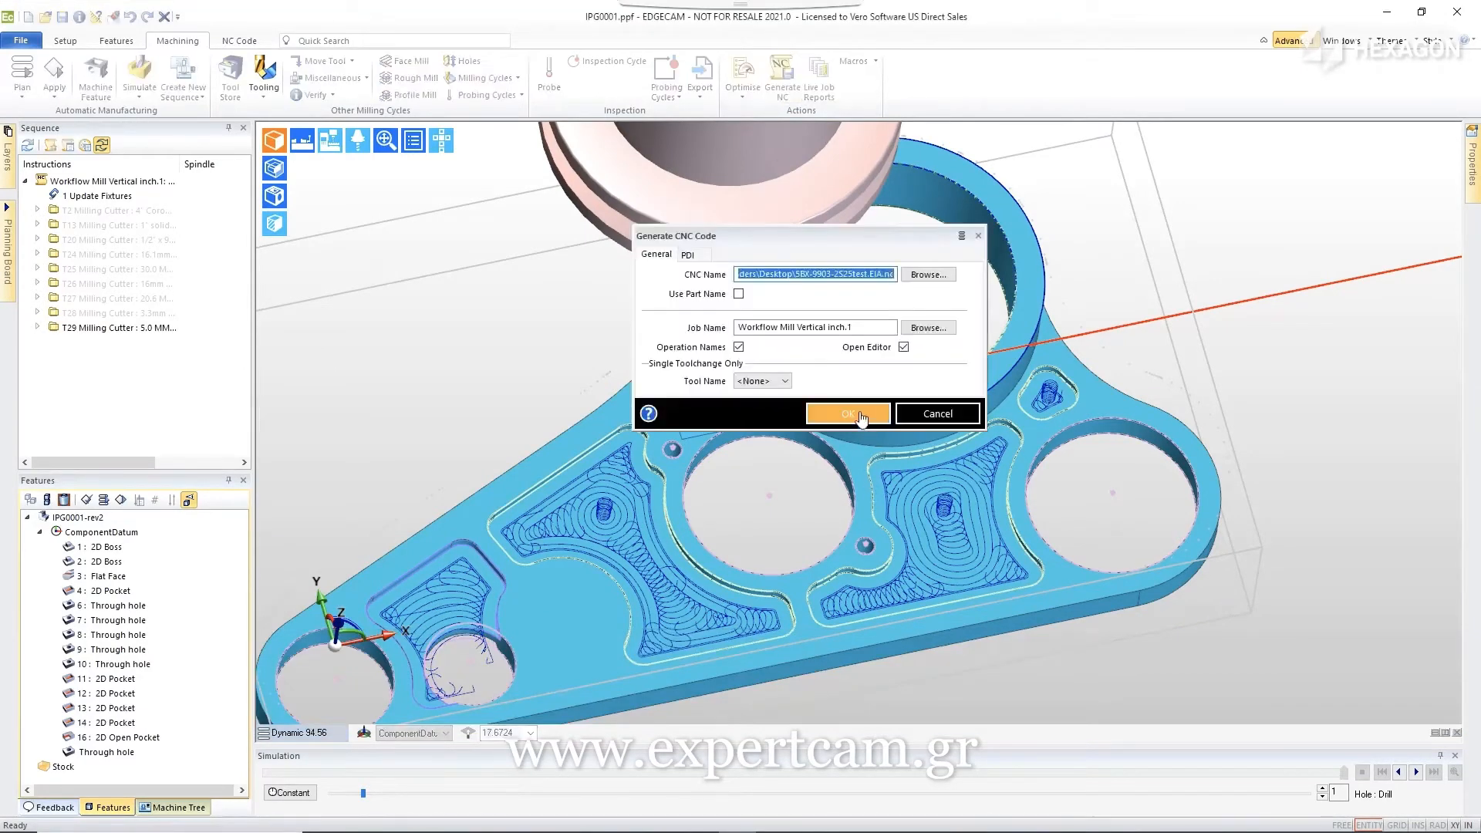
click(859, 415)
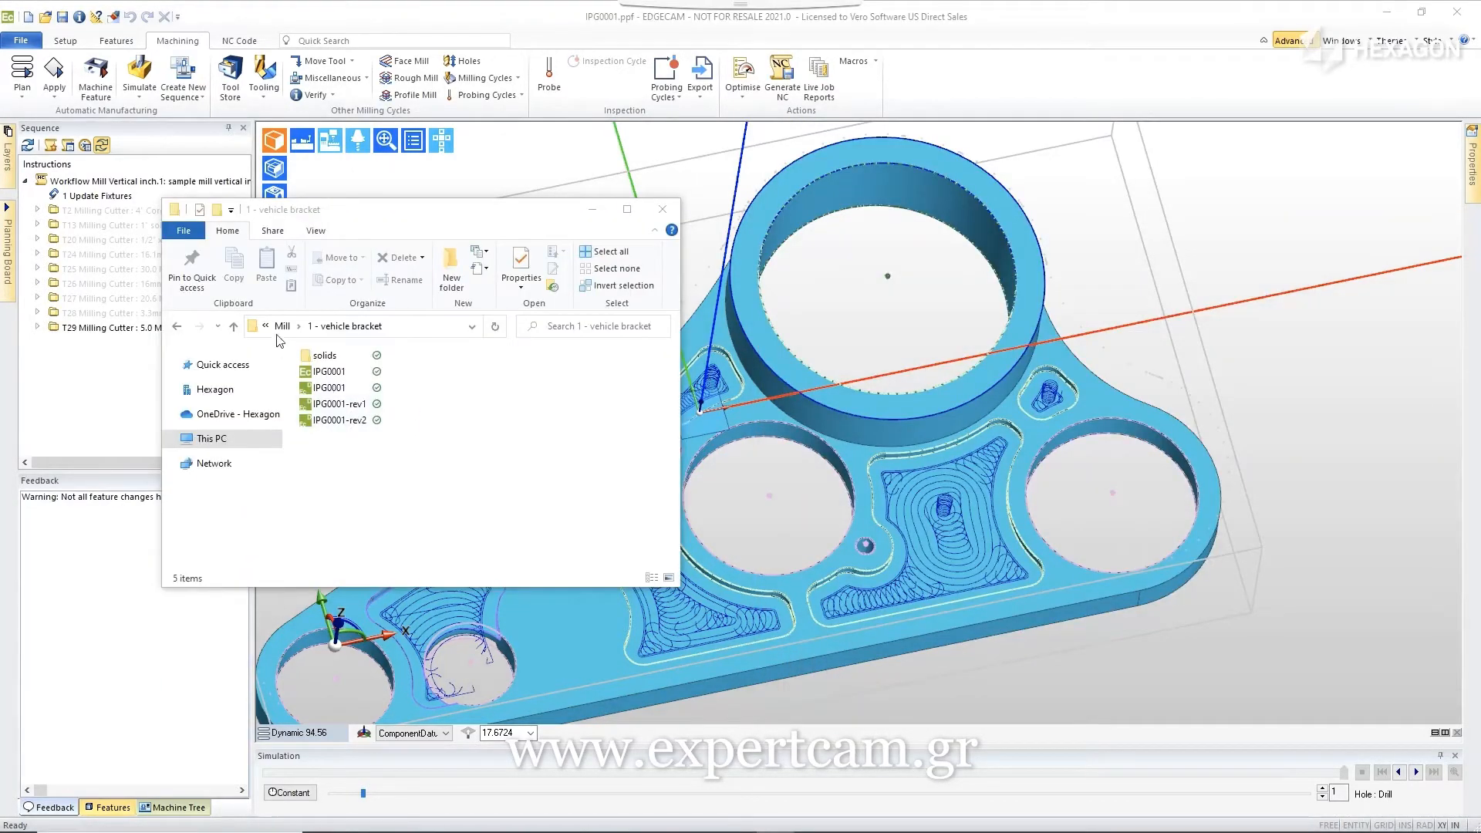
Load the Mounting Plate model from the "2 - mounting plate" folder into the CAM session.
click(281, 326)
double_click(327, 371)
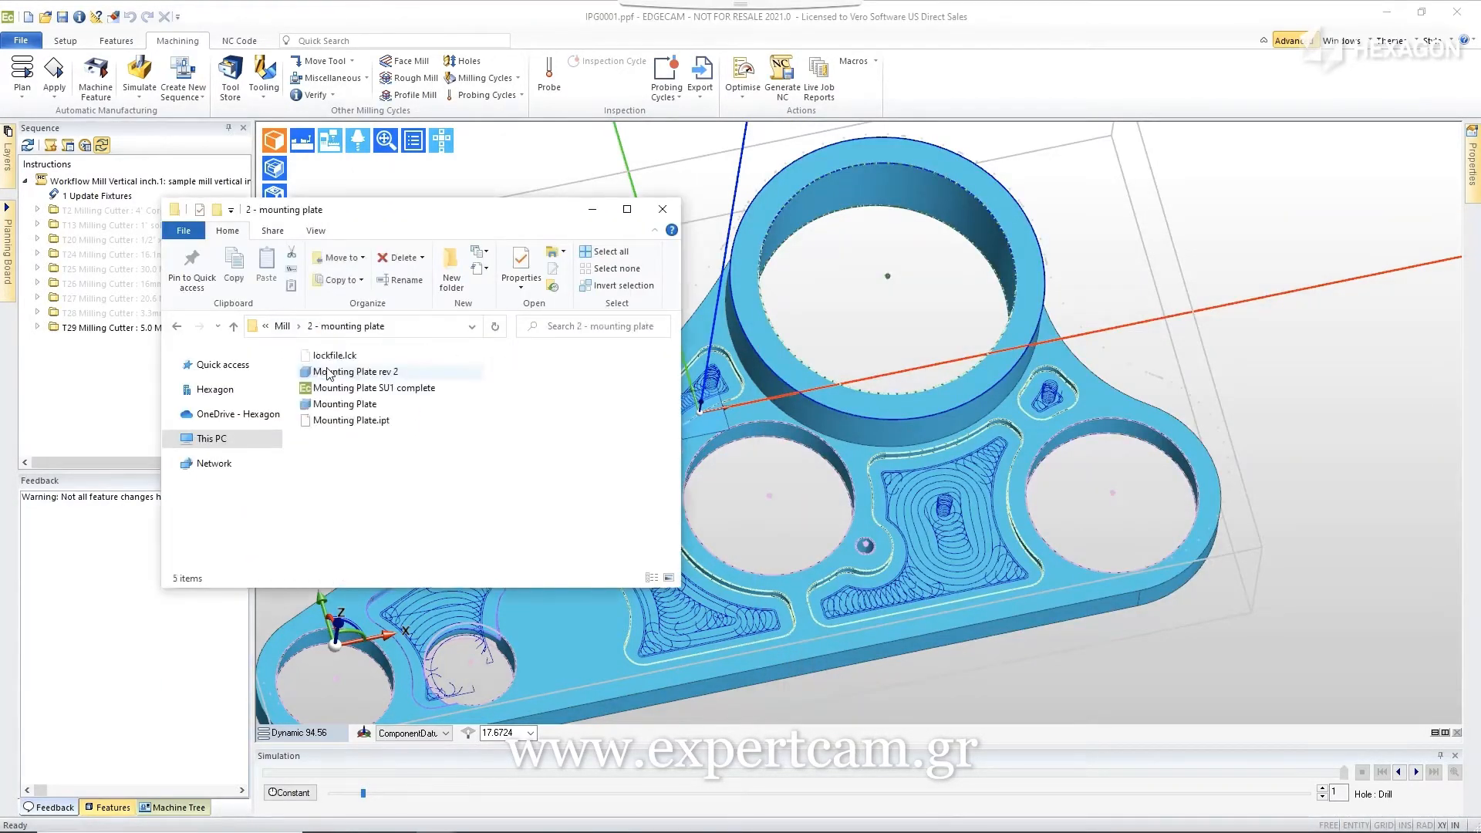
drag(339, 405, 592, 215)
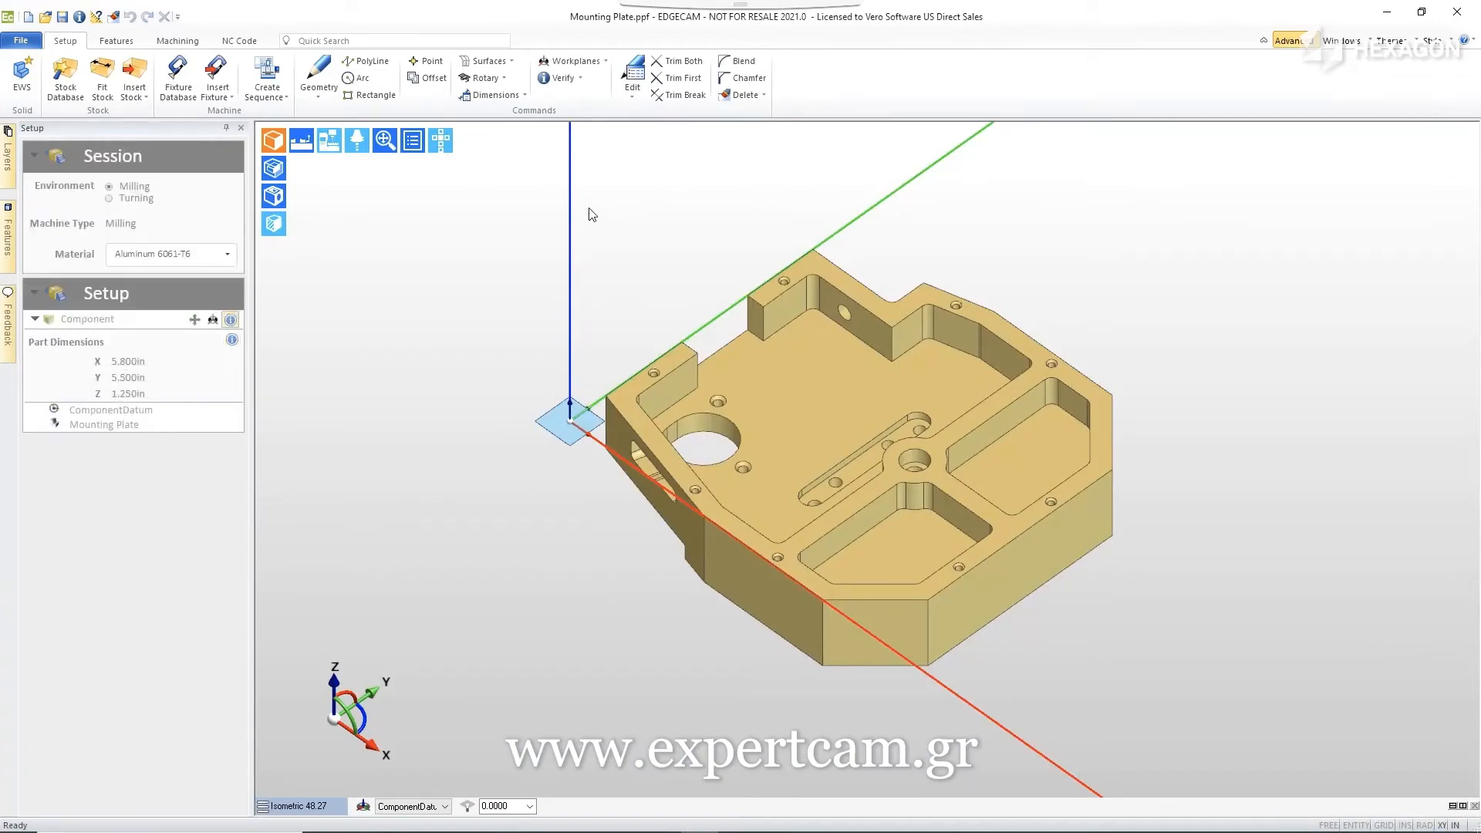
Run Feature Finder for 2D pockets, open pockets, open mill features and vertical holes, with the plate's top and back faces among the selected faces.
click(115, 40)
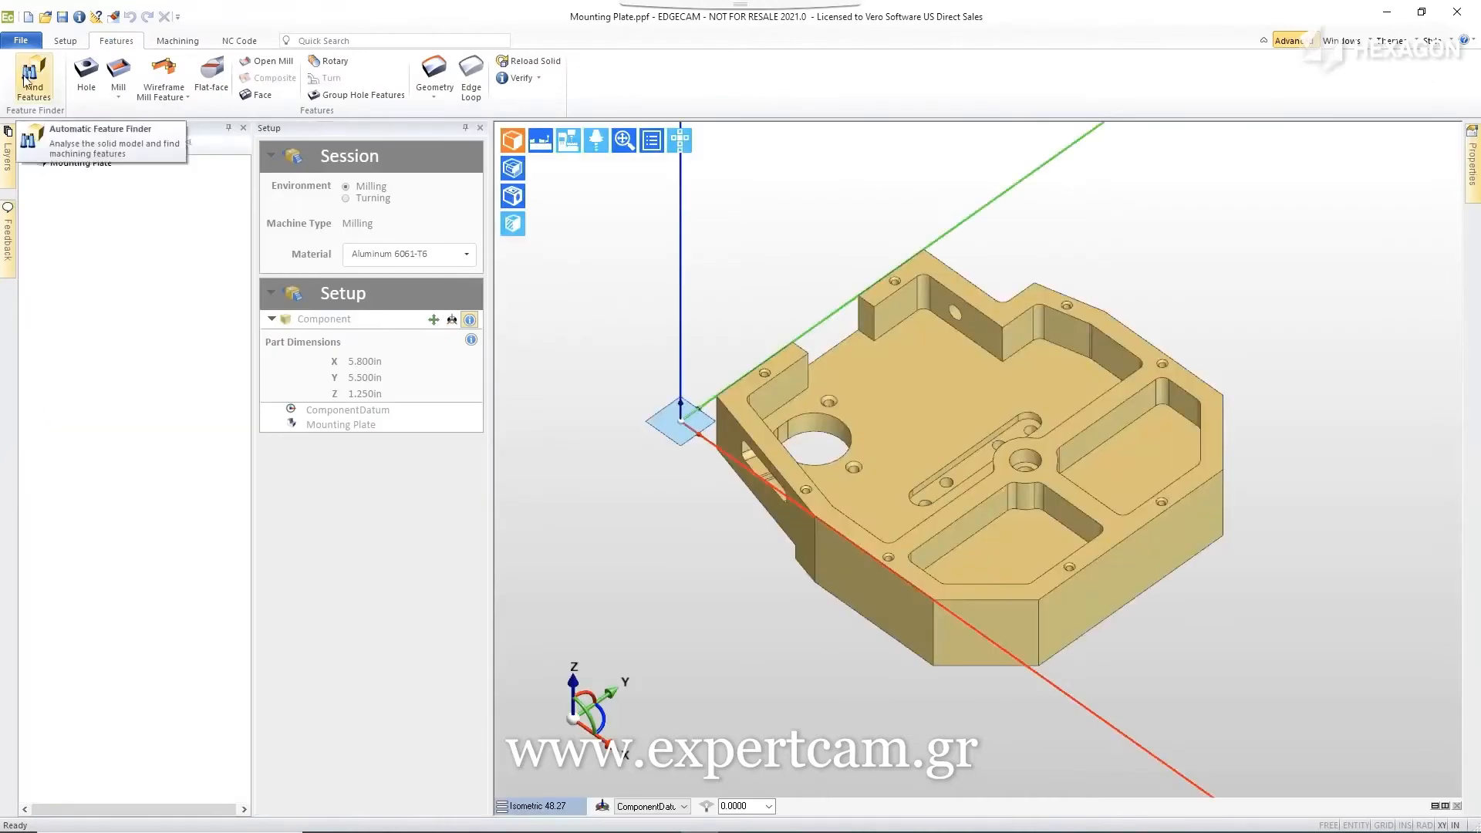
click(28, 77)
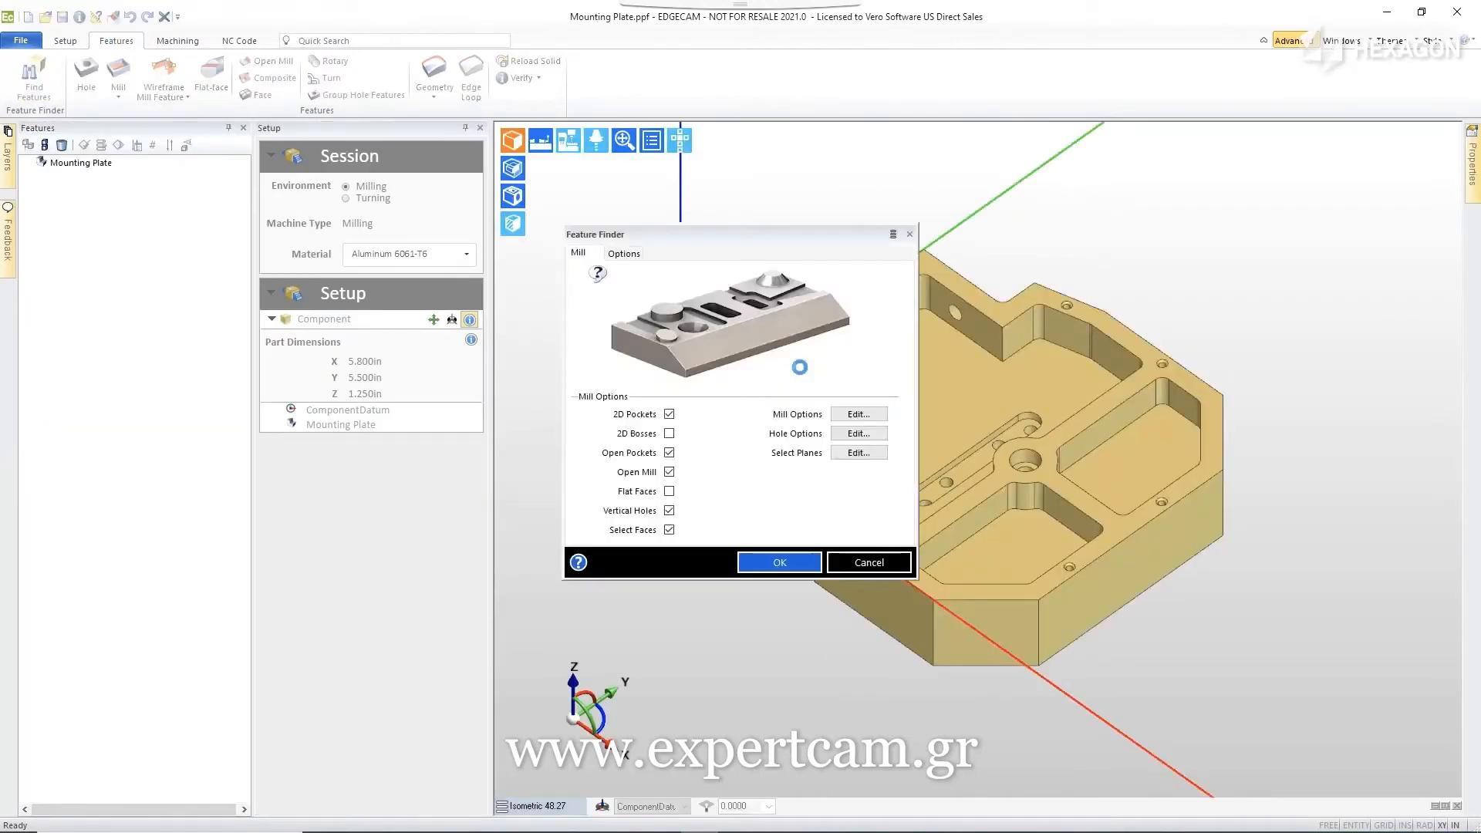
click(771, 564)
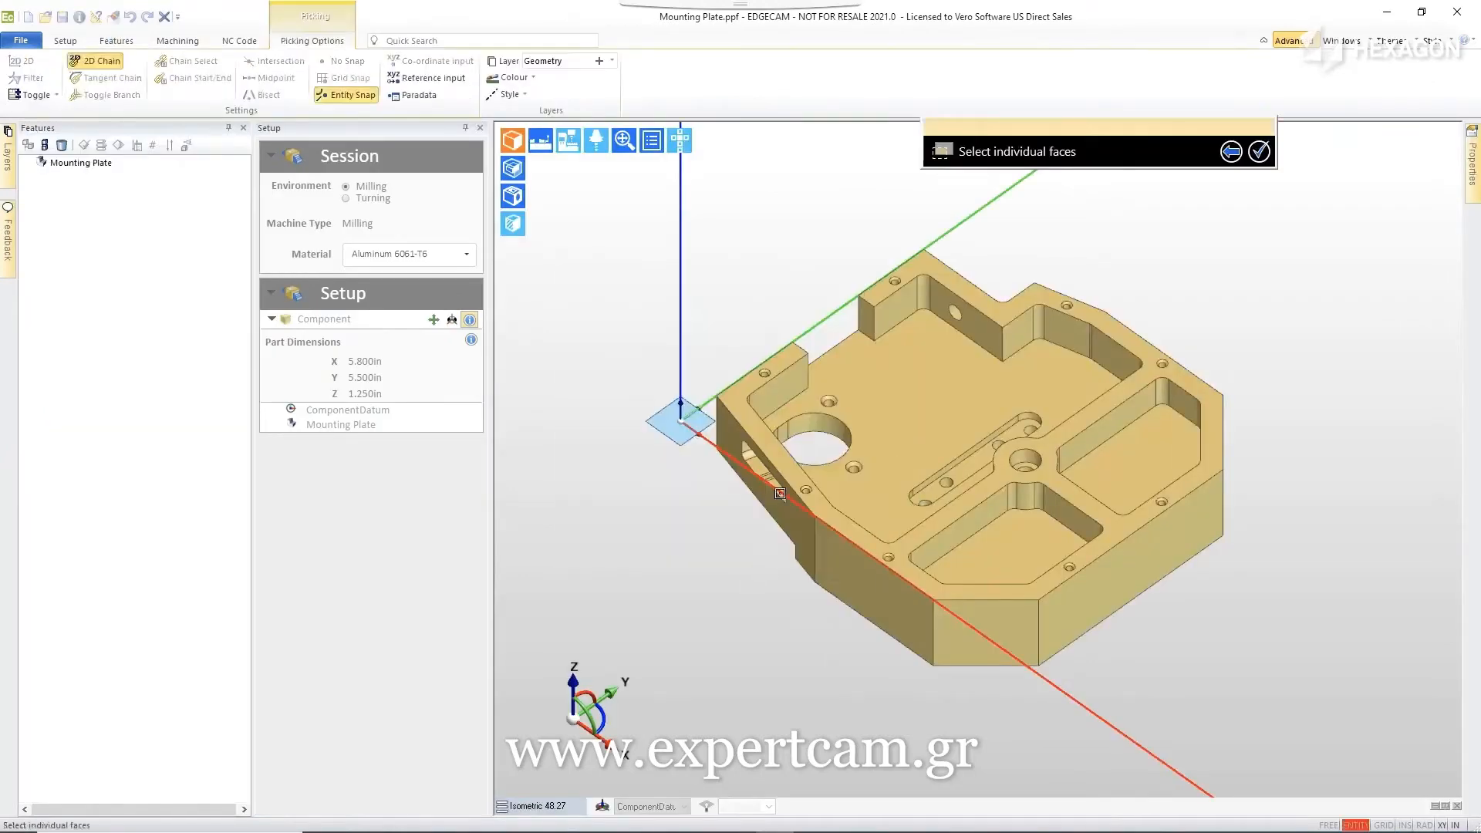
click(777, 448)
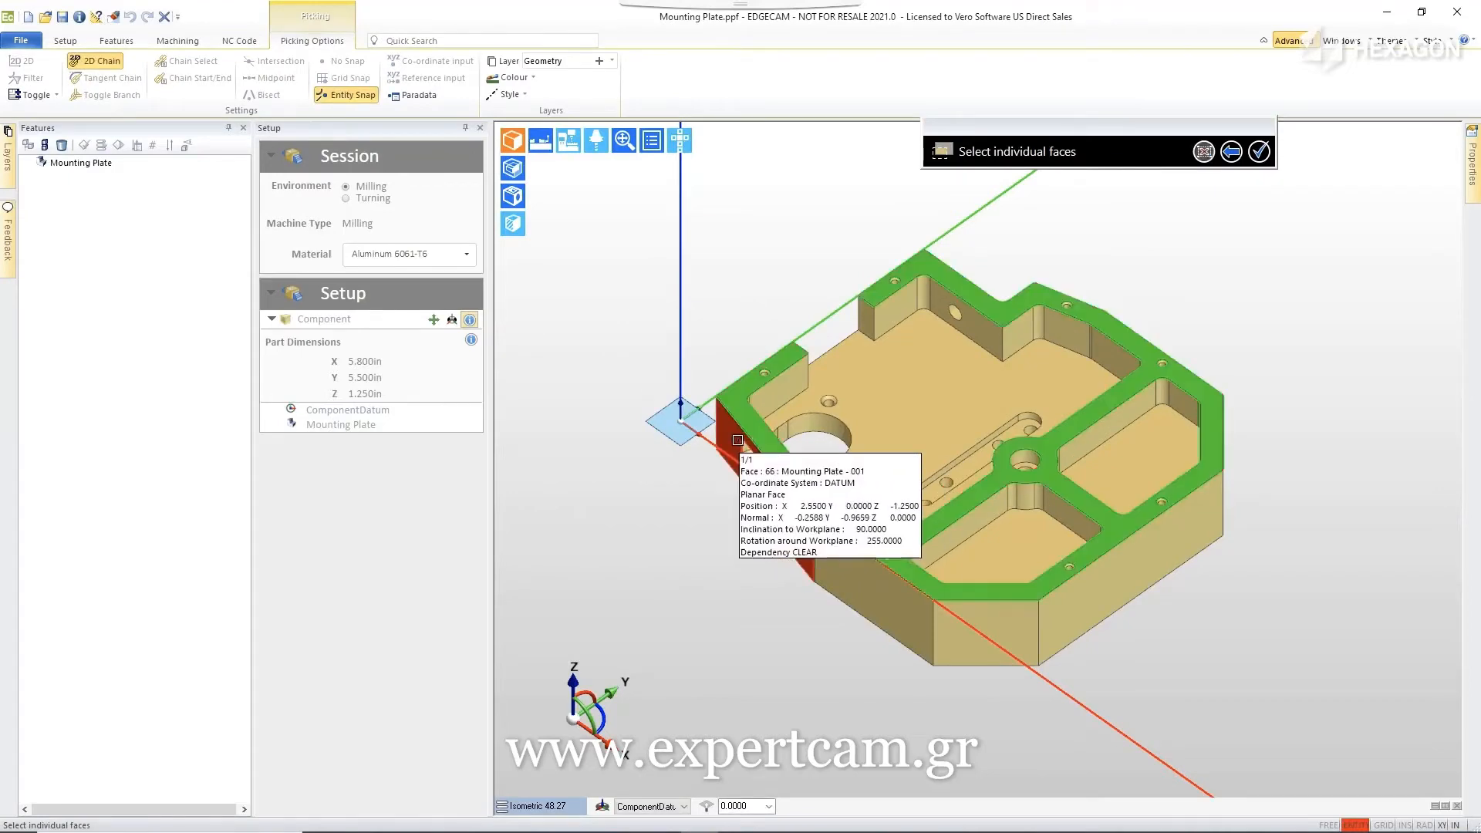
middle_drag(777, 449, 800, 408)
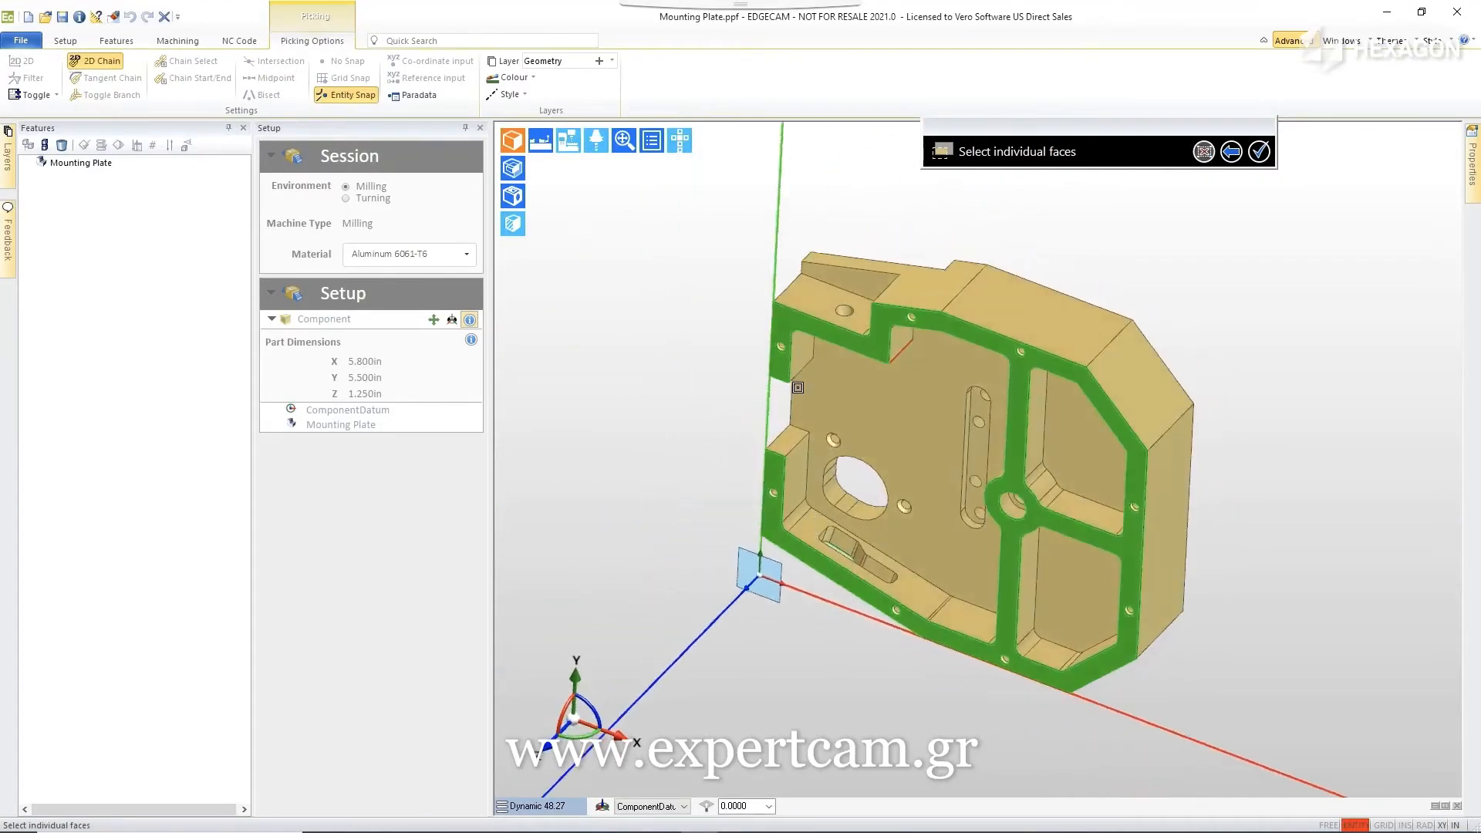
click(819, 302)
right_click(626, 370)
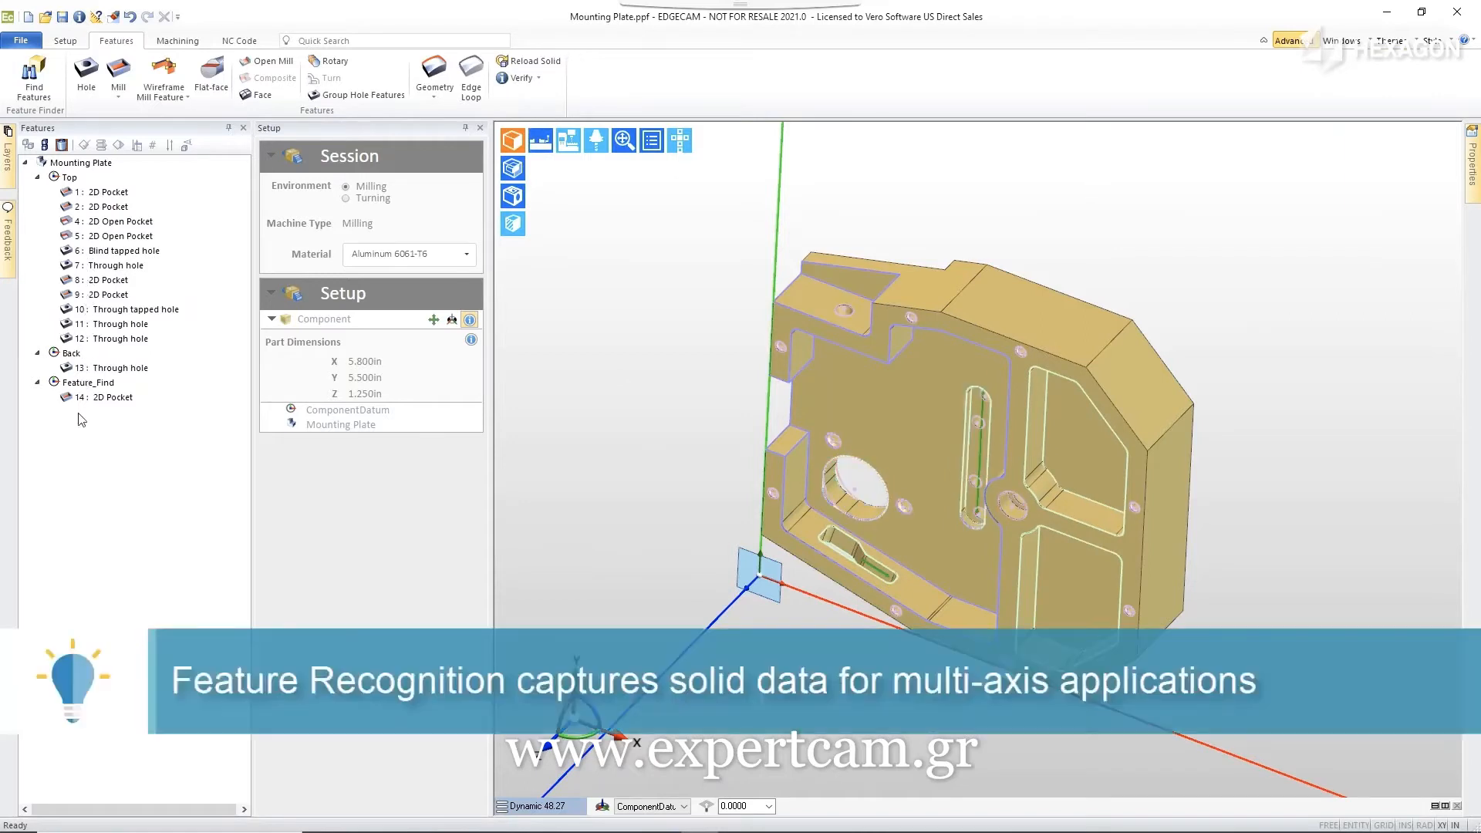
Examine the recognised mounting plate features as shaded shapes with the solid model hidden, and restore the solid display.
click(513, 196)
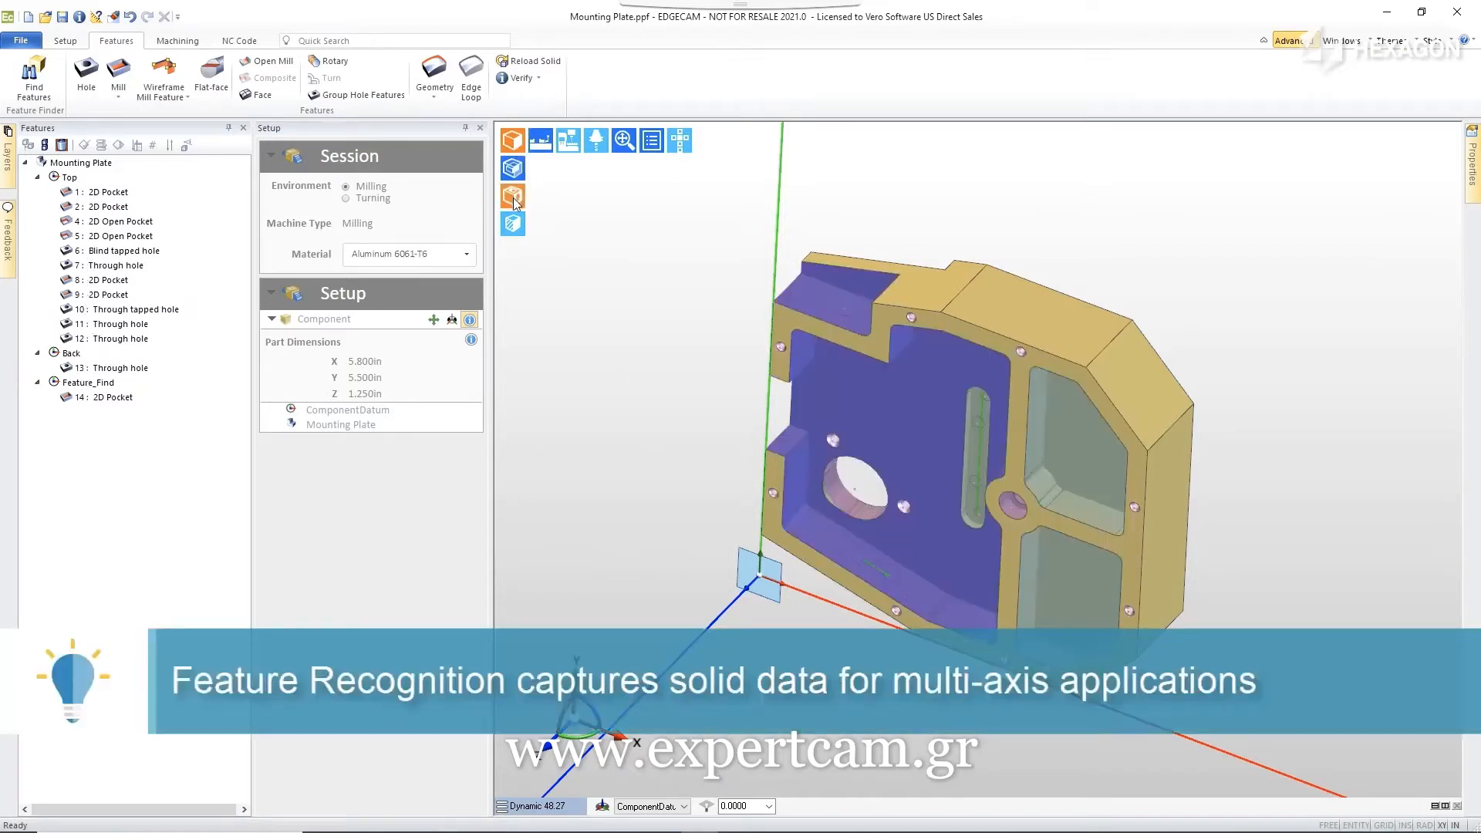
click(513, 138)
middle_drag(771, 526, 986, 290)
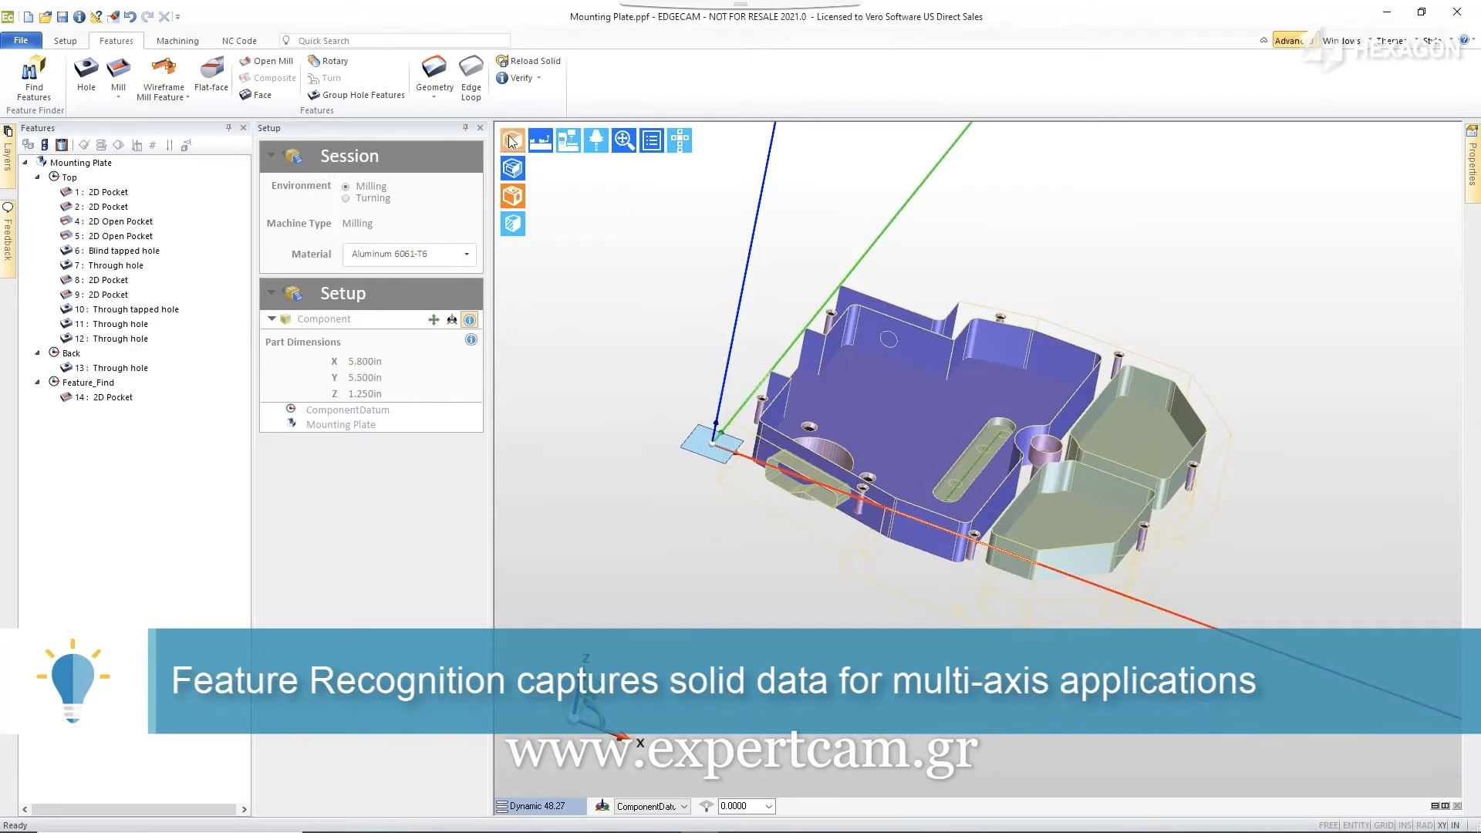
click(510, 141)
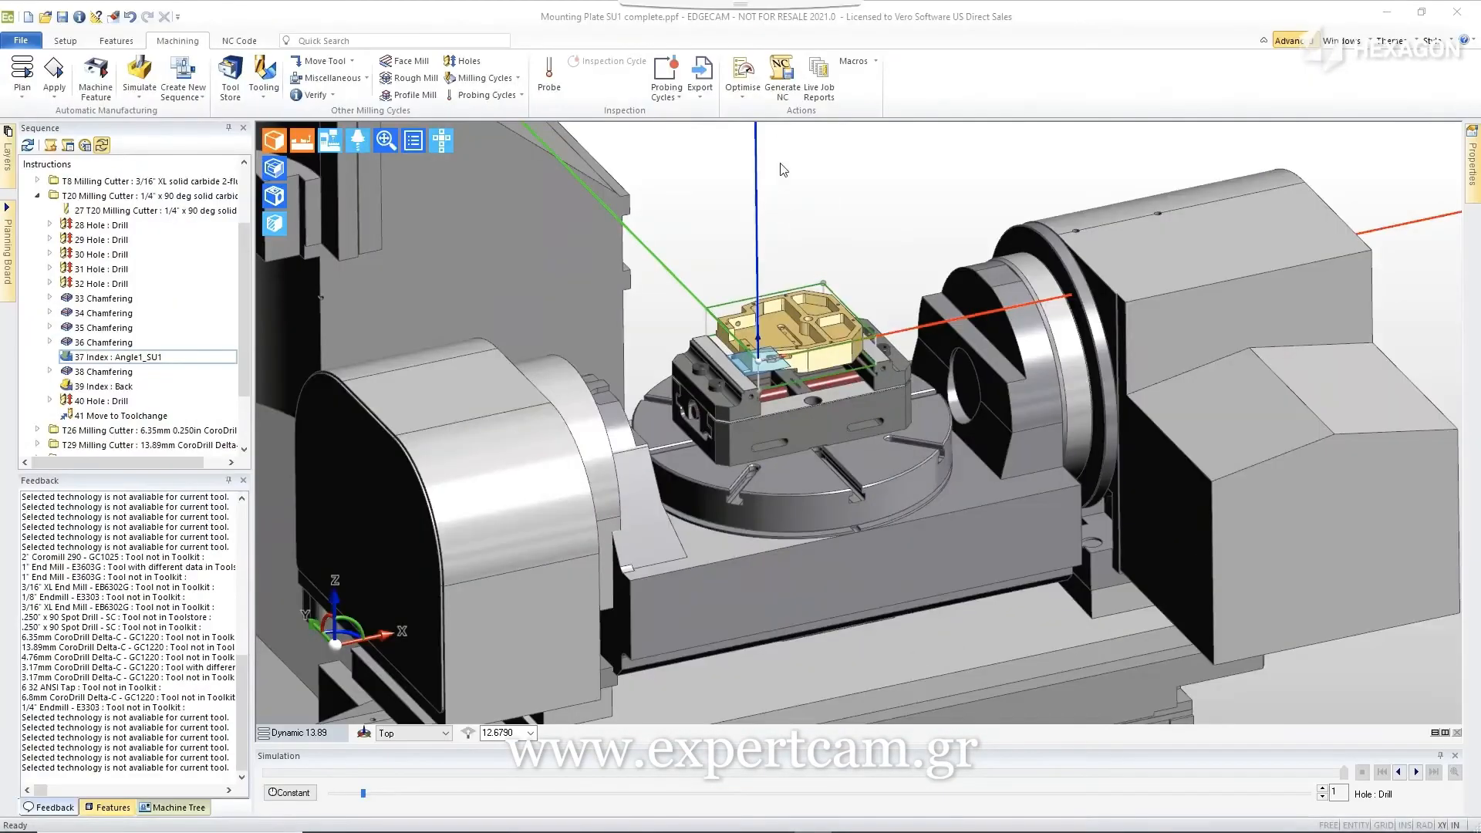
Generate the CNC code for Mounting Plate SU1 with operation names and open it in the editor.
click(781, 77)
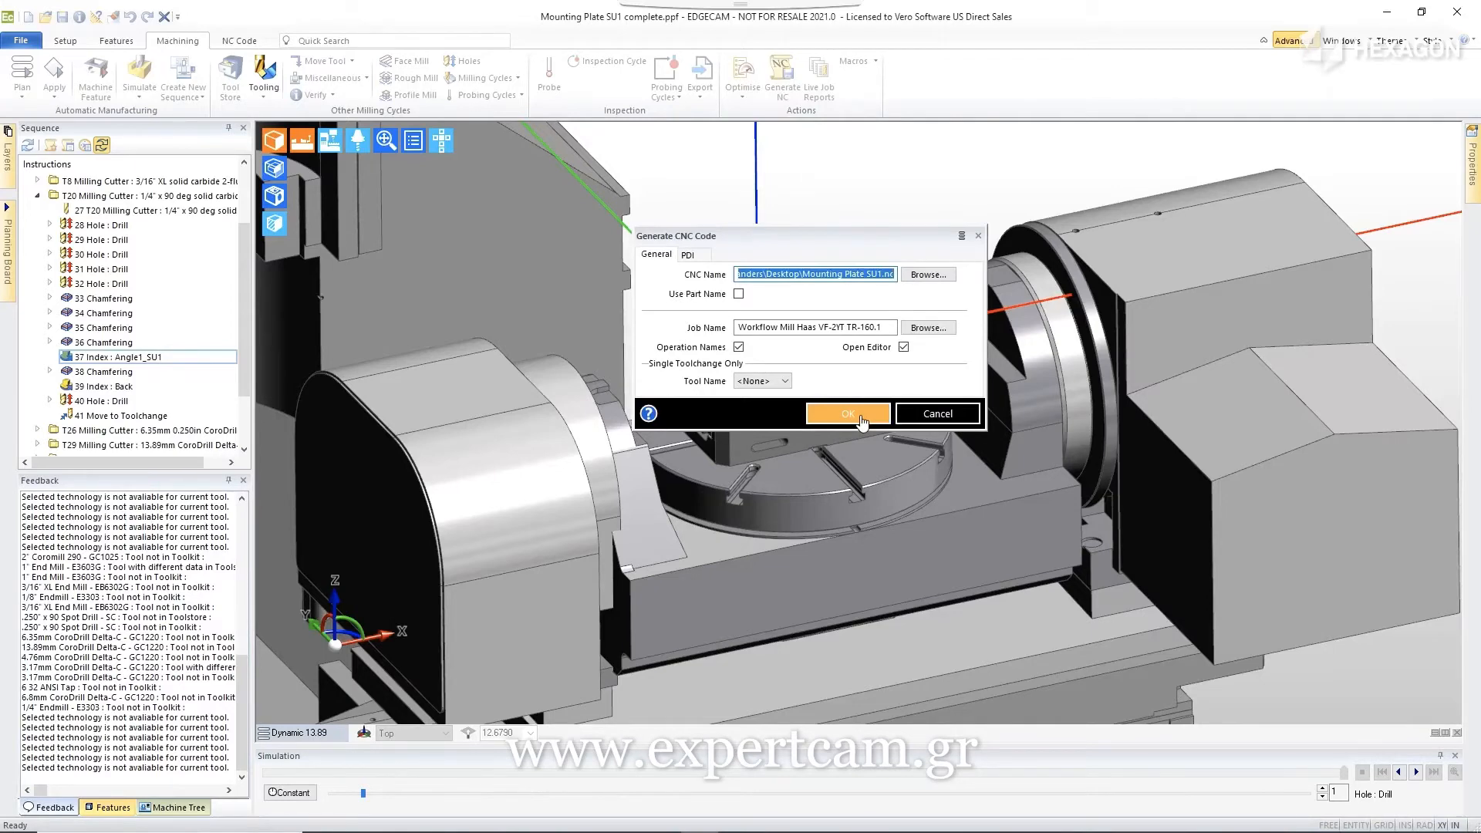
click(862, 416)
Find "t20" in the Mounting Plate SU1 code and highlight the rotary axis angles indexed after that tool change.
click(900, 193)
text(t20)
key(Return)
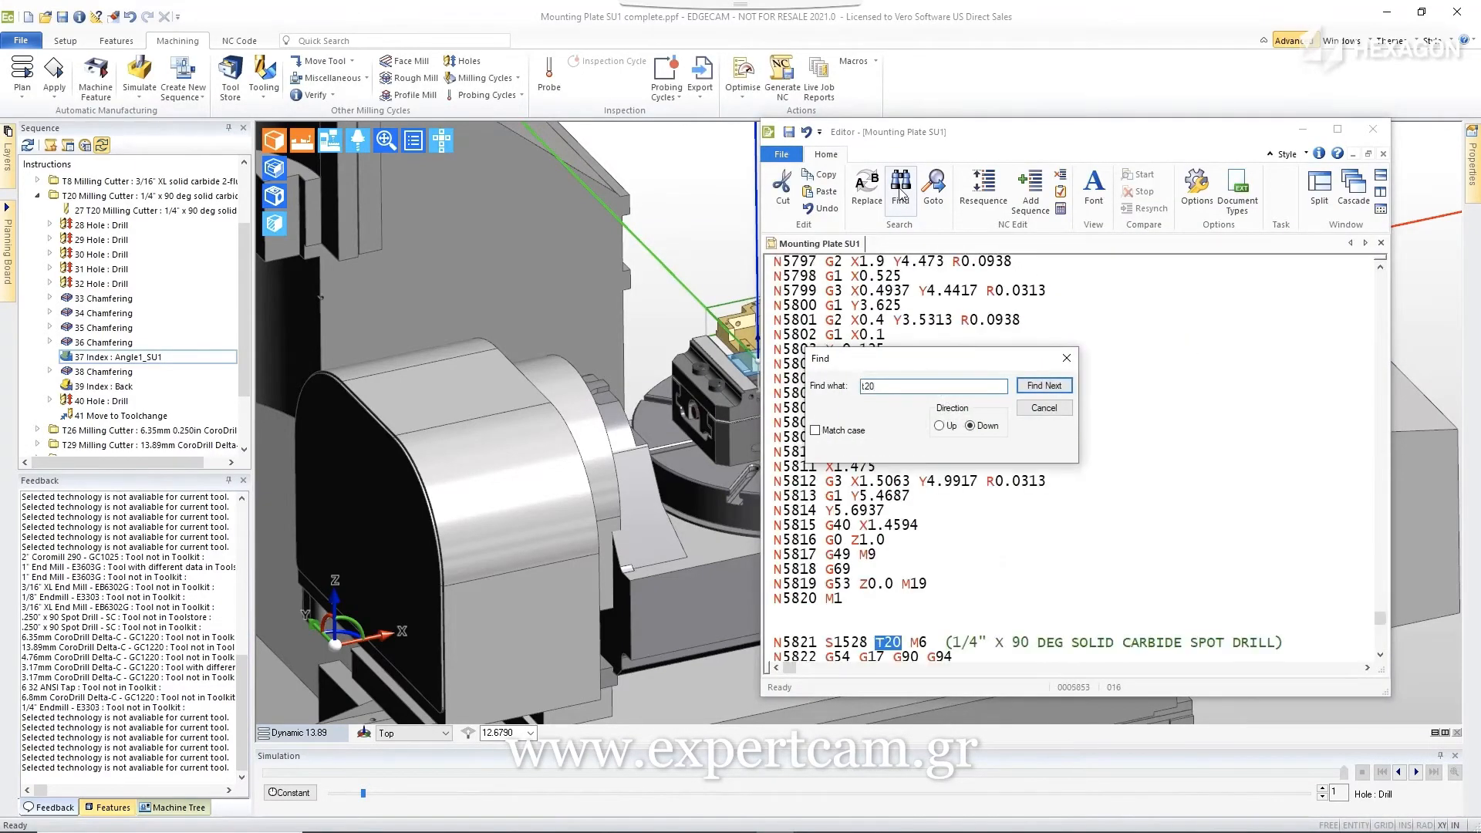
key(Escape)
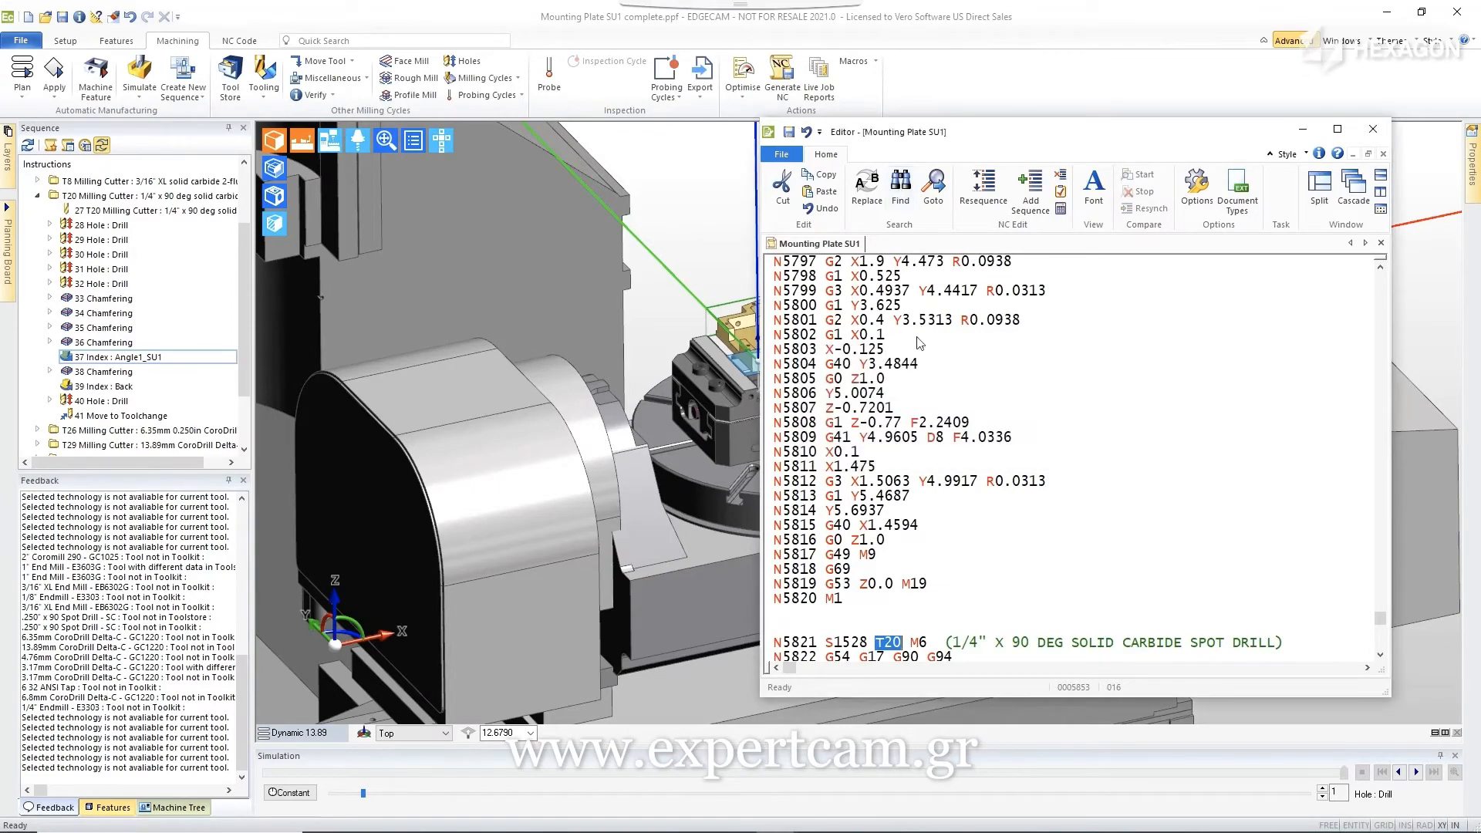
scroll(913, 392, down, 2)
scroll(913, 391, down, 3)
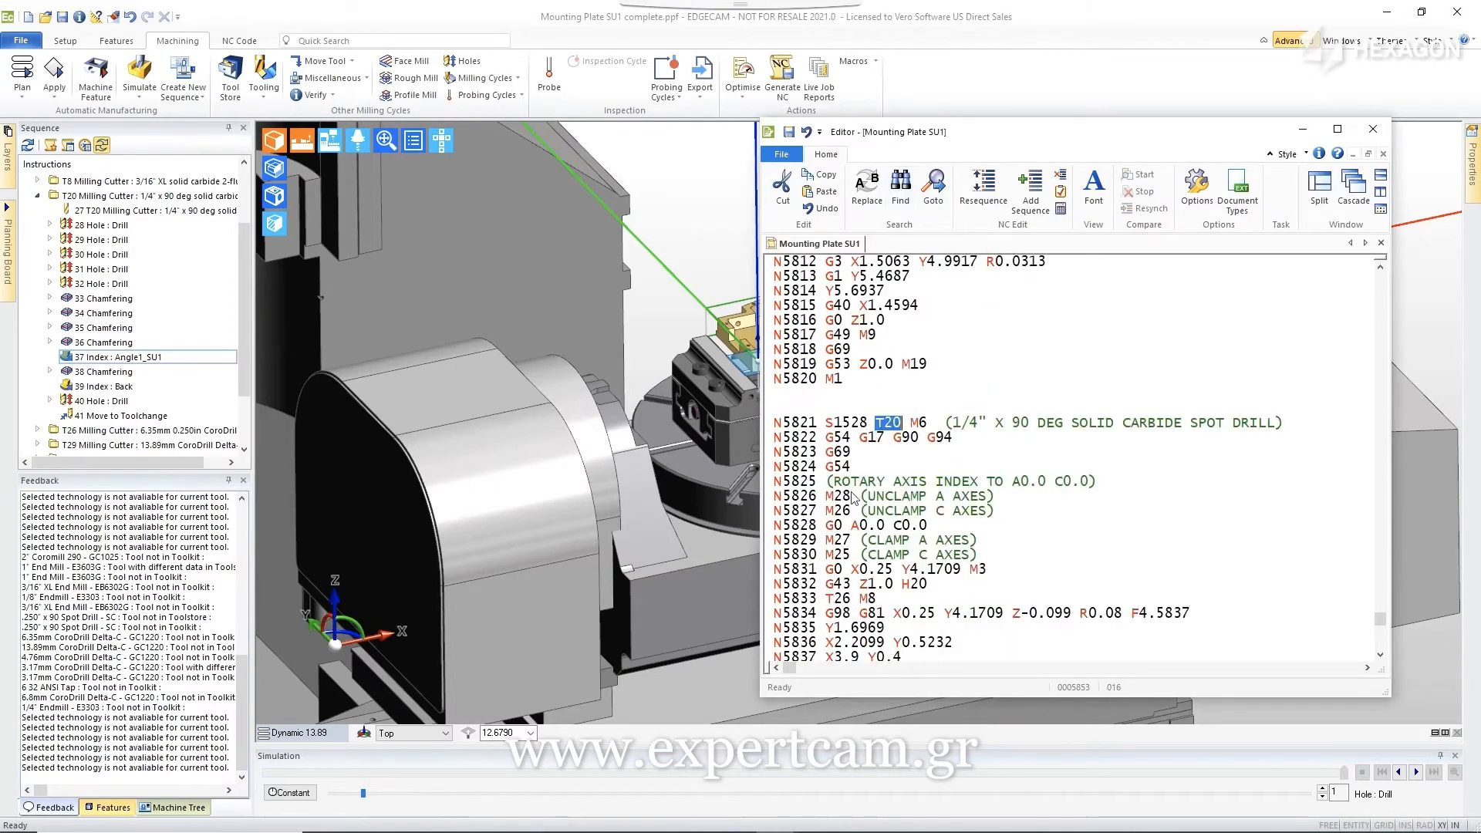
drag(1005, 482, 1088, 488)
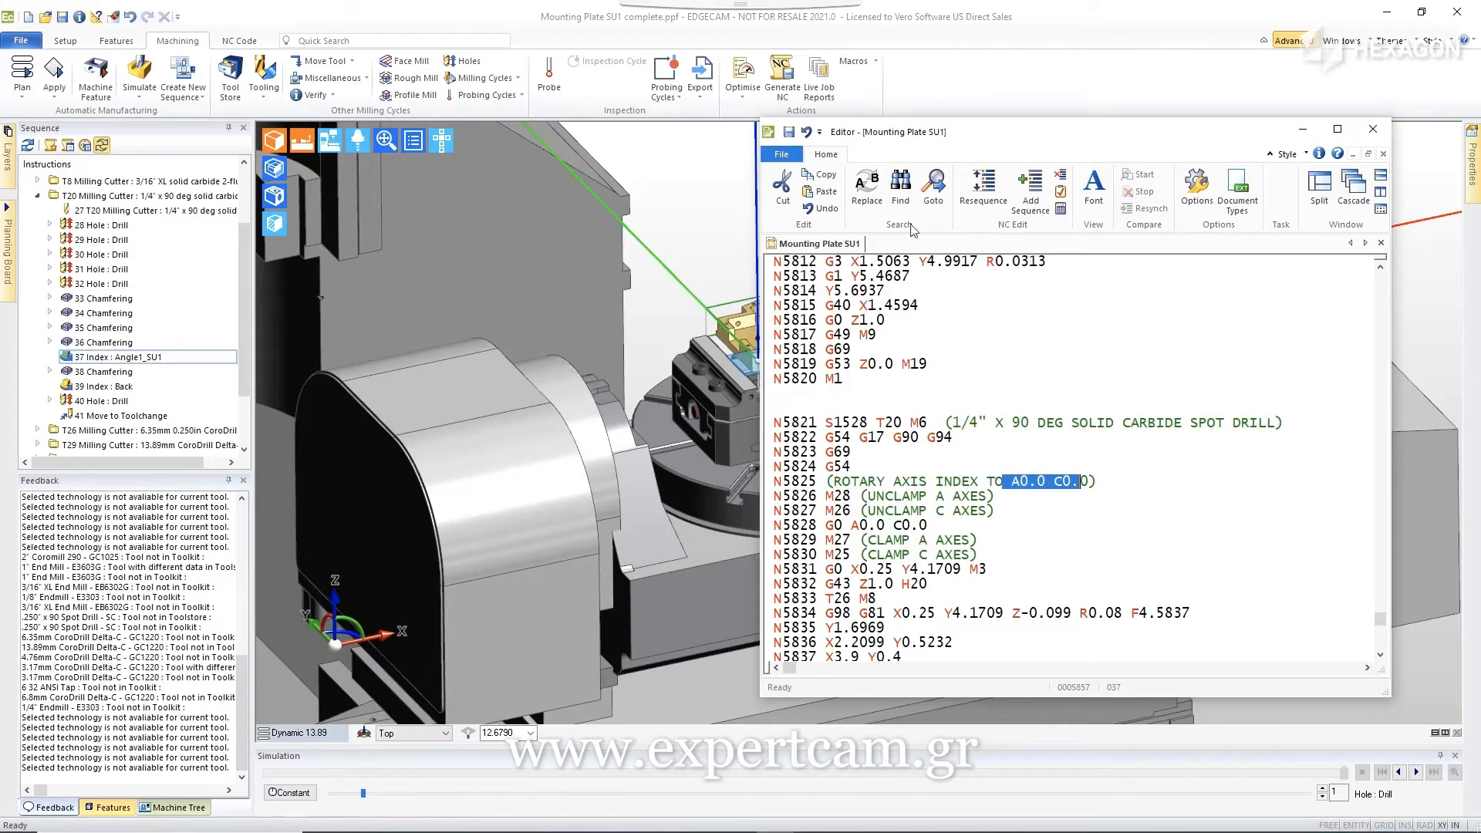
Find the next "index" entry in the code and highlight its rotary axis angles and the values of its G68.2 line.
click(897, 187)
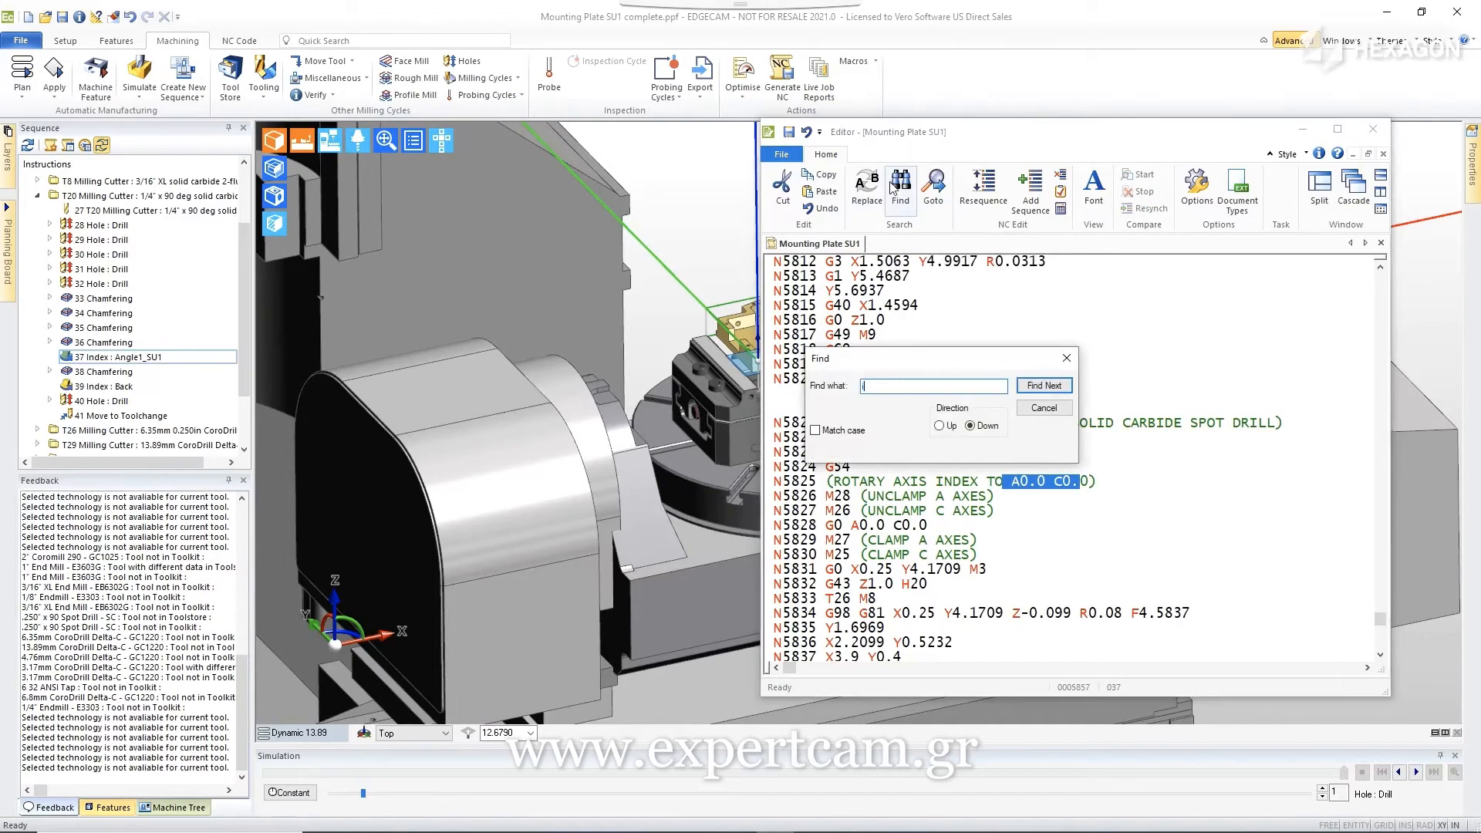
text(index)
key(Return)
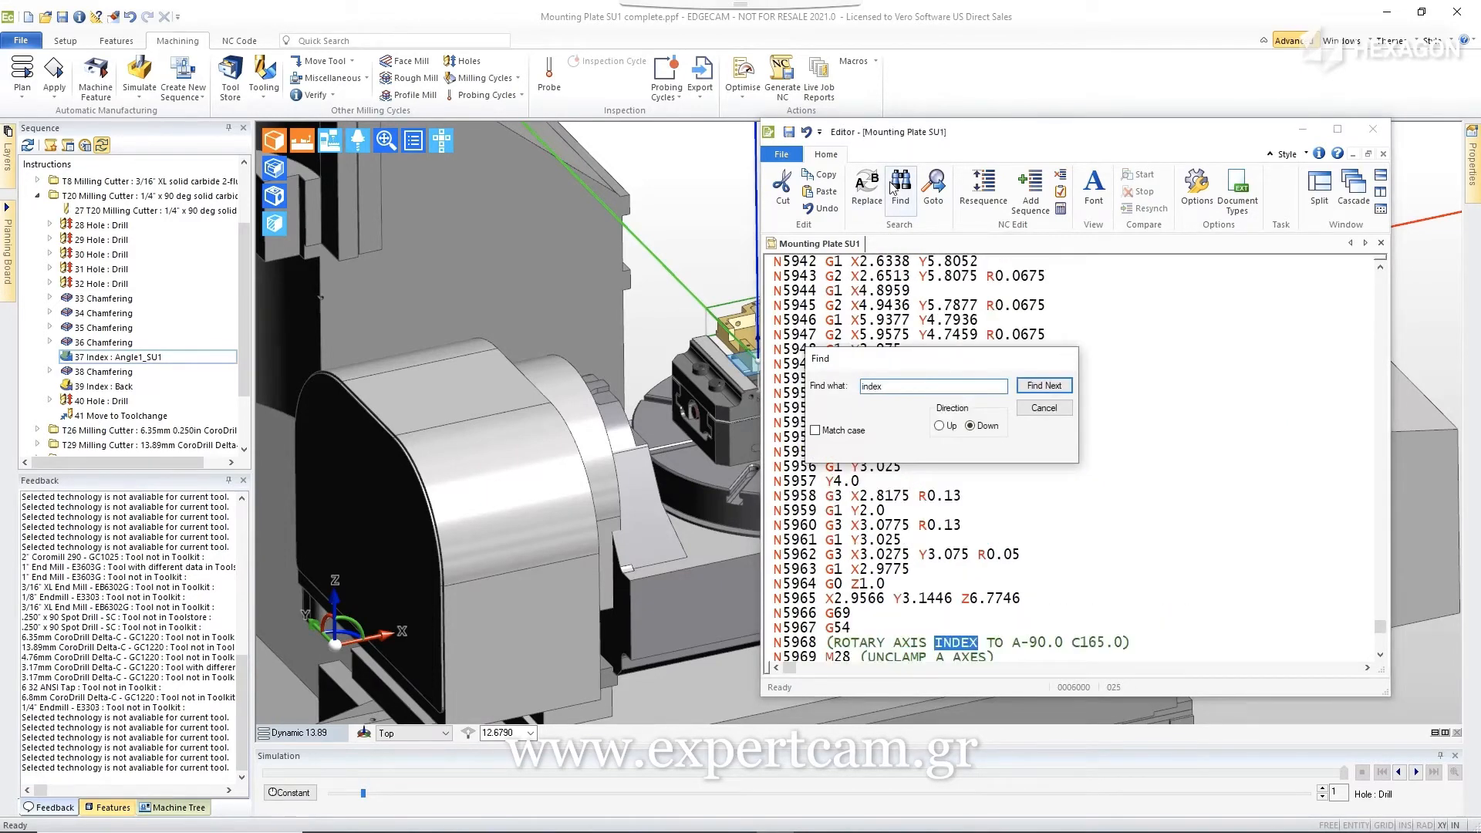
key(Escape)
scroll(1079, 505, down, 4)
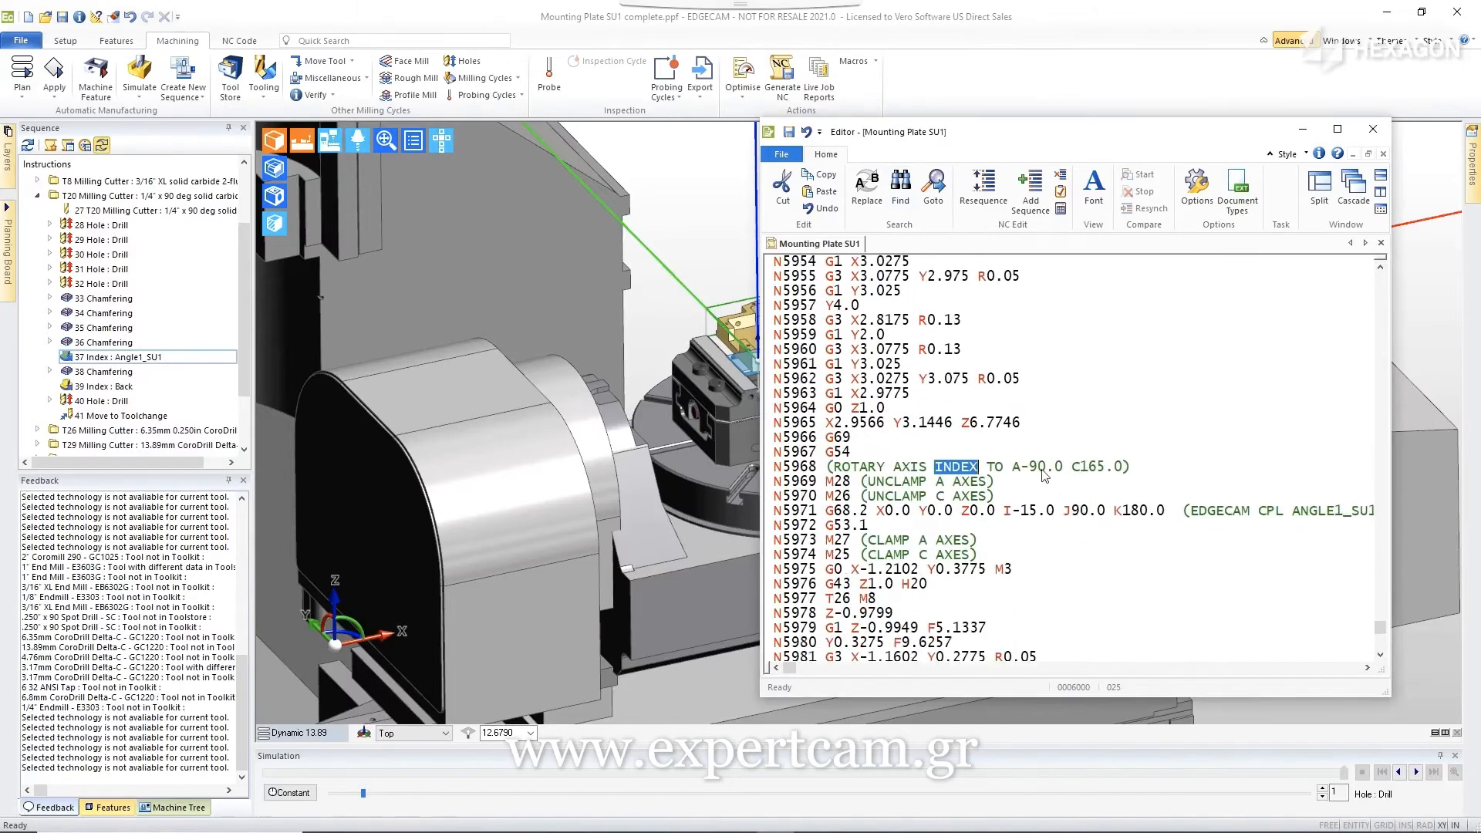
drag(1012, 467, 1127, 473)
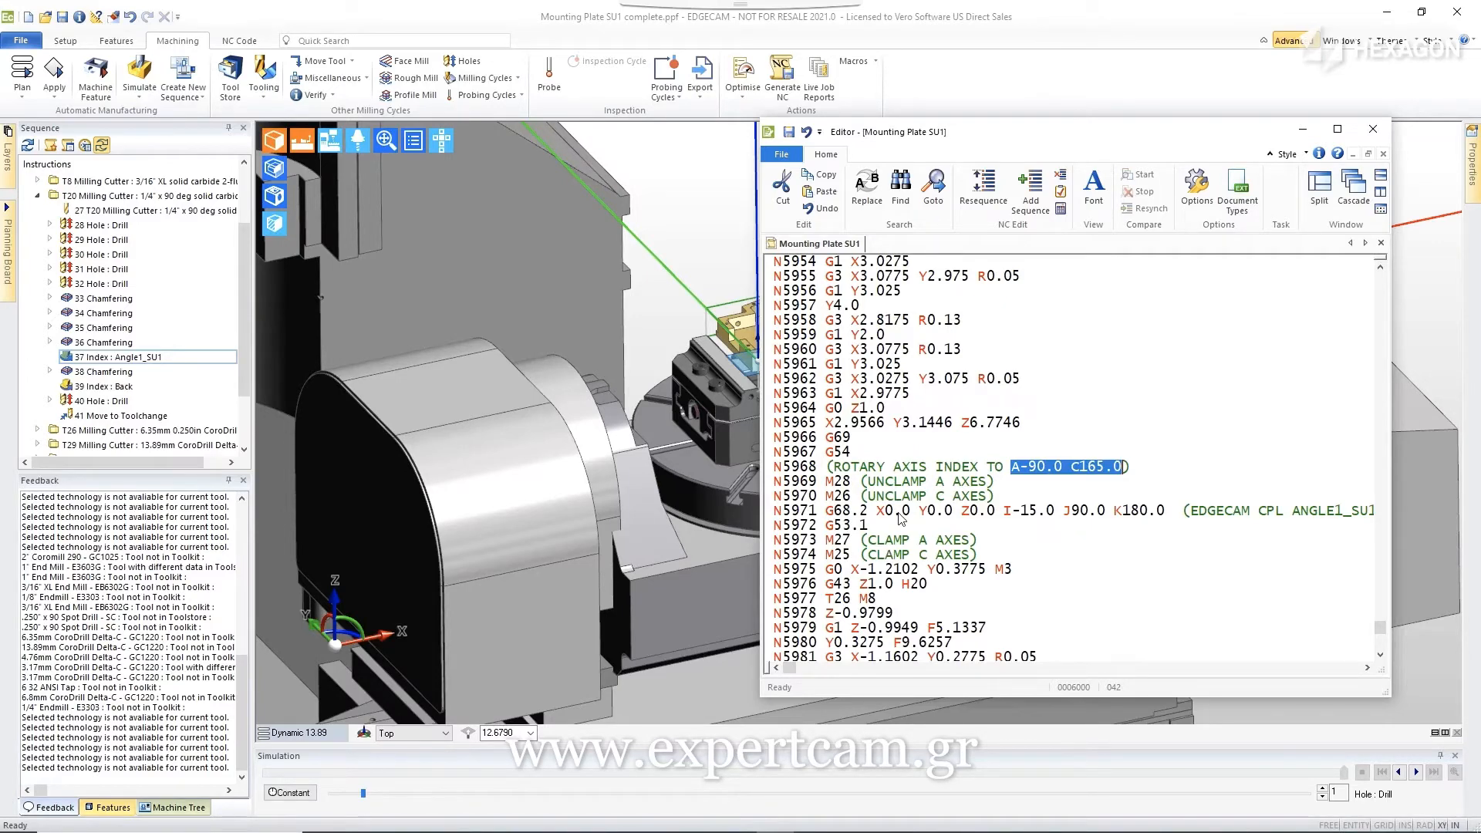
drag(898, 513, 1155, 510)
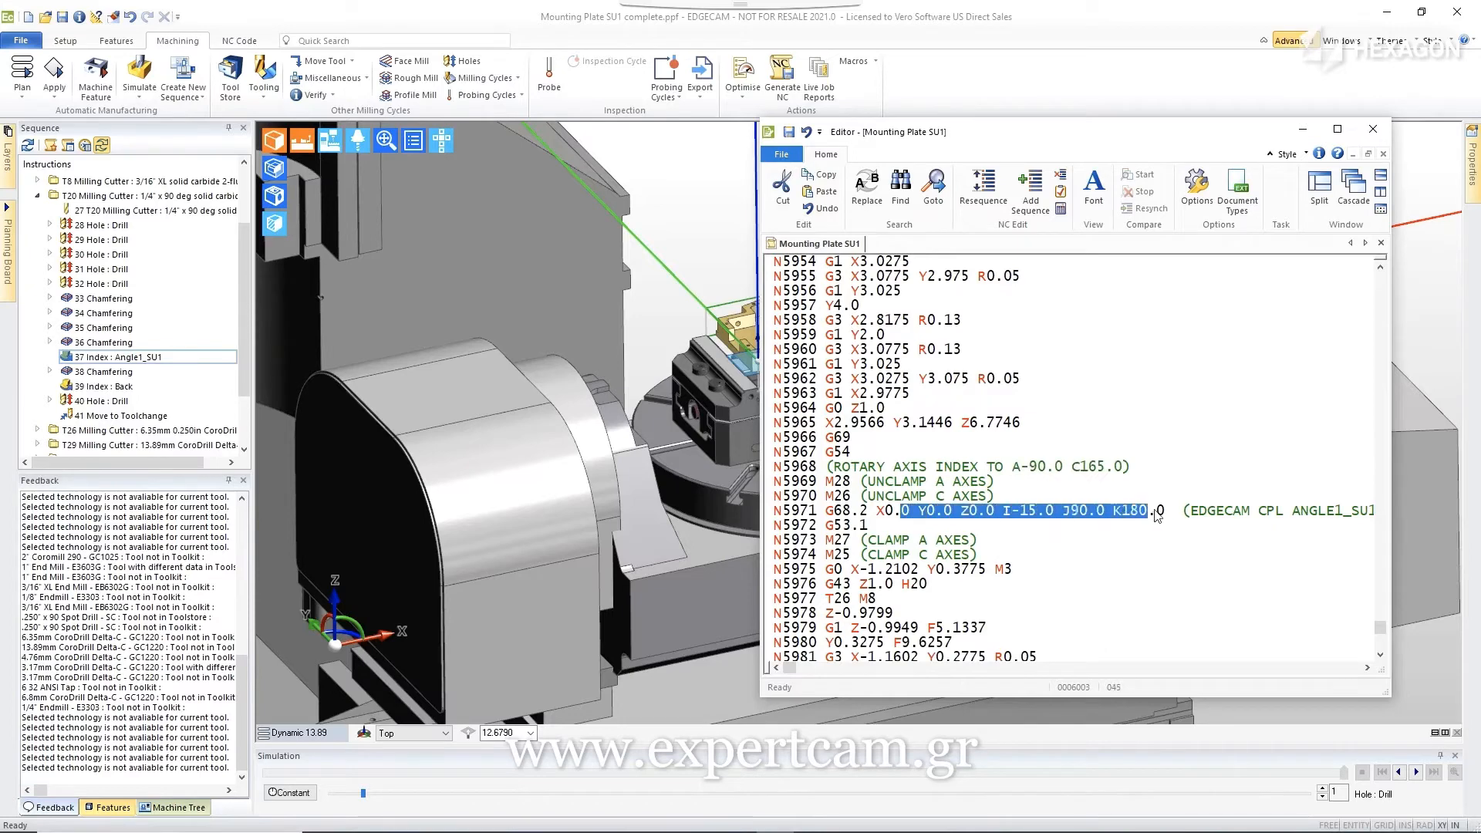
Find the "index" entry after the ANGLE1_SU1 block and examine the rotary indexing code for the Back plane.
click(901, 185)
text(index)
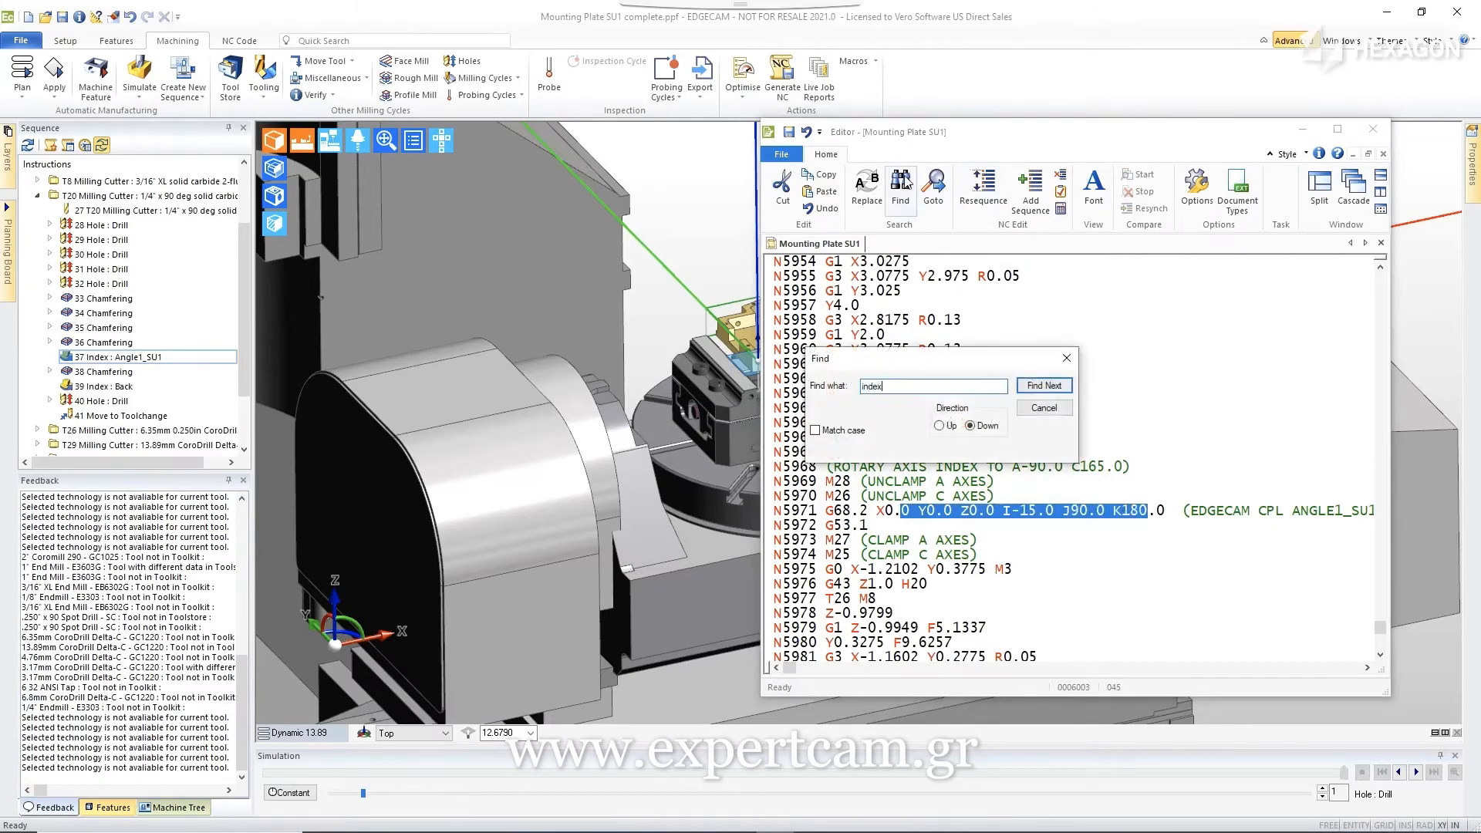
key(Return)
key(Escape)
scroll(1147, 509, down, 1)
scroll(1009, 592, down, 1)
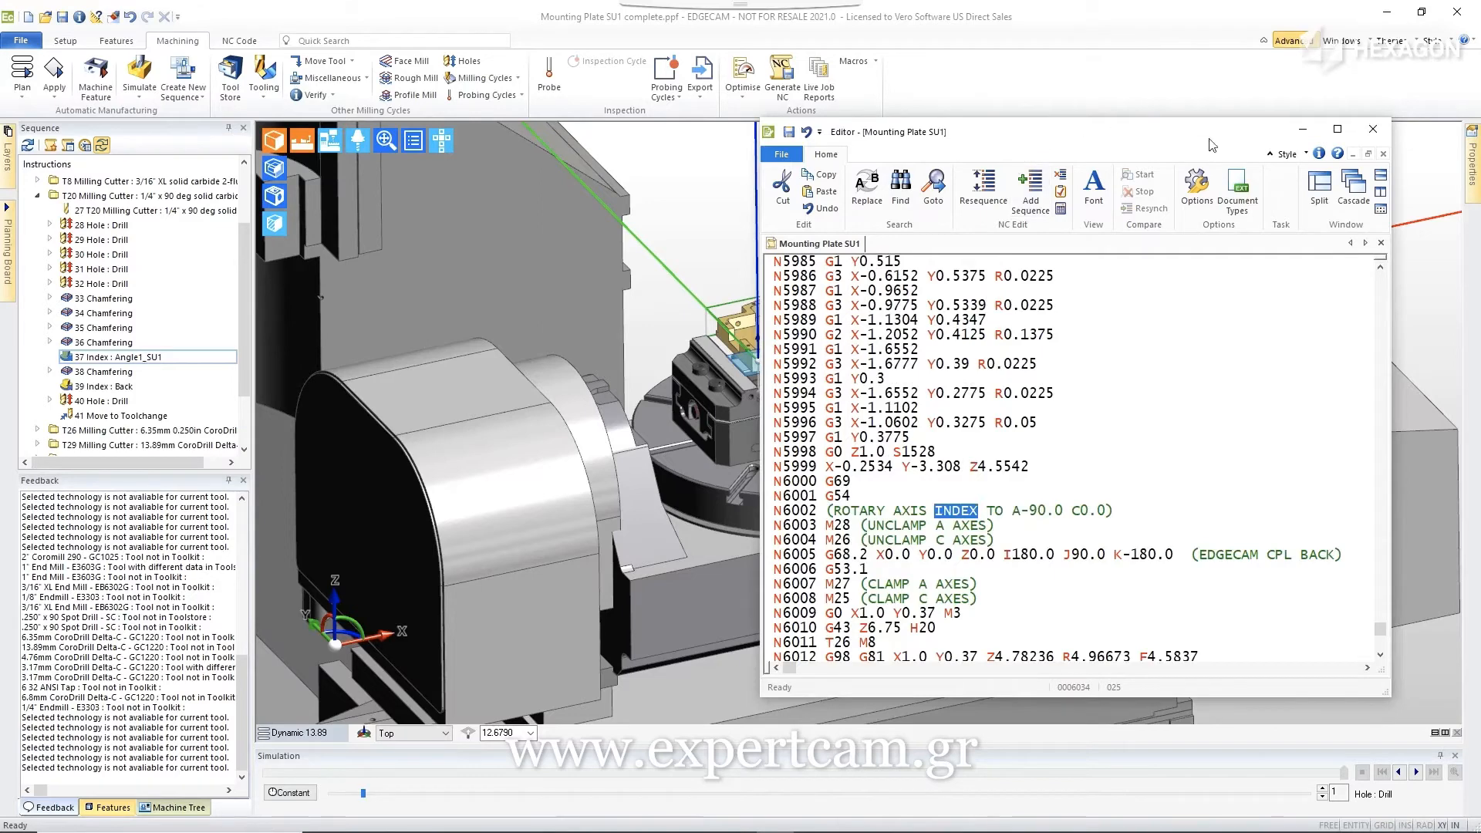
Close the NC code editor and insert the C1483 mating ring model from its folder into the new turning part.
click(1367, 132)
double_click(87, 355)
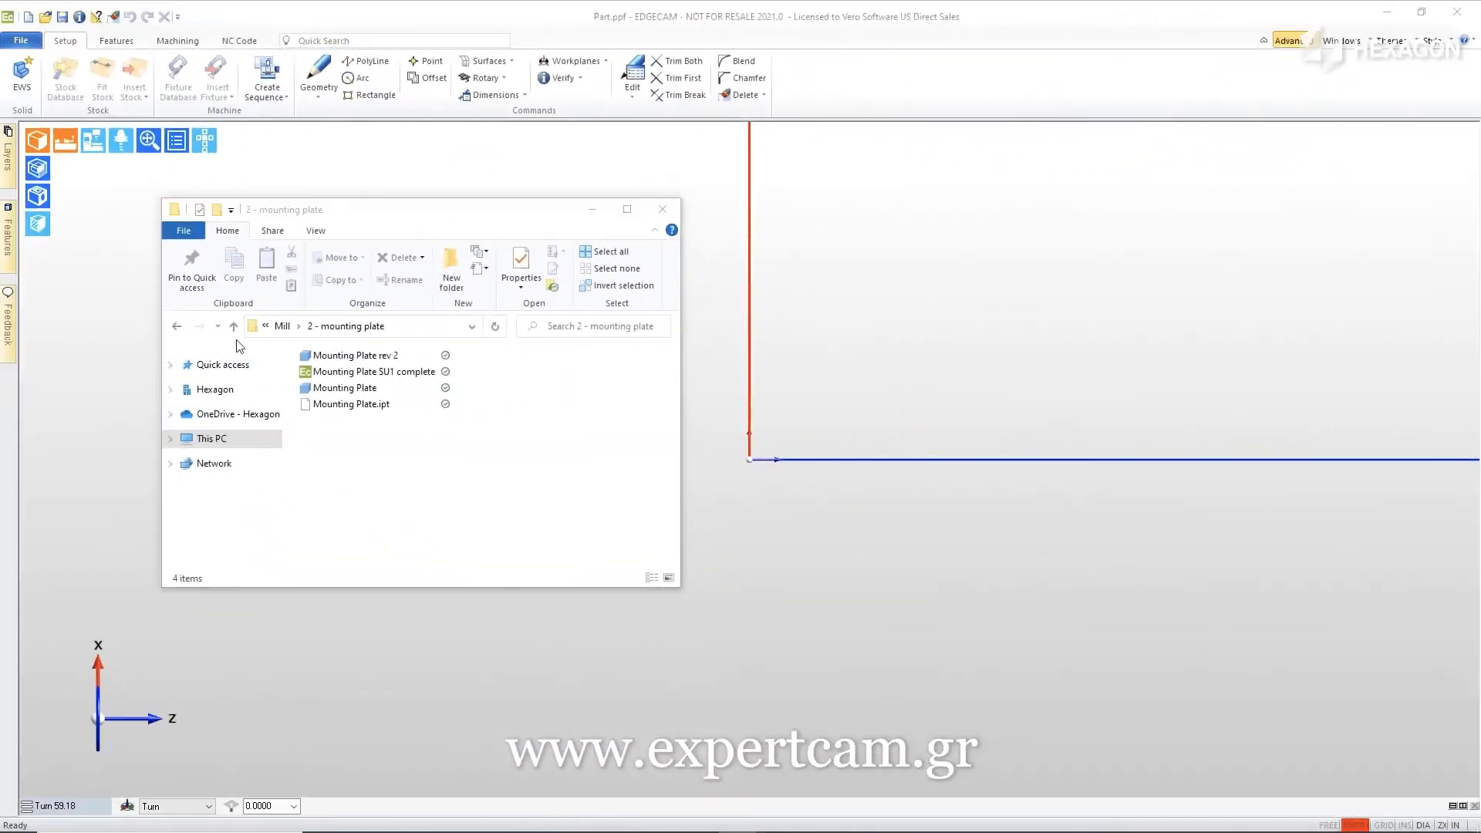
click(234, 327)
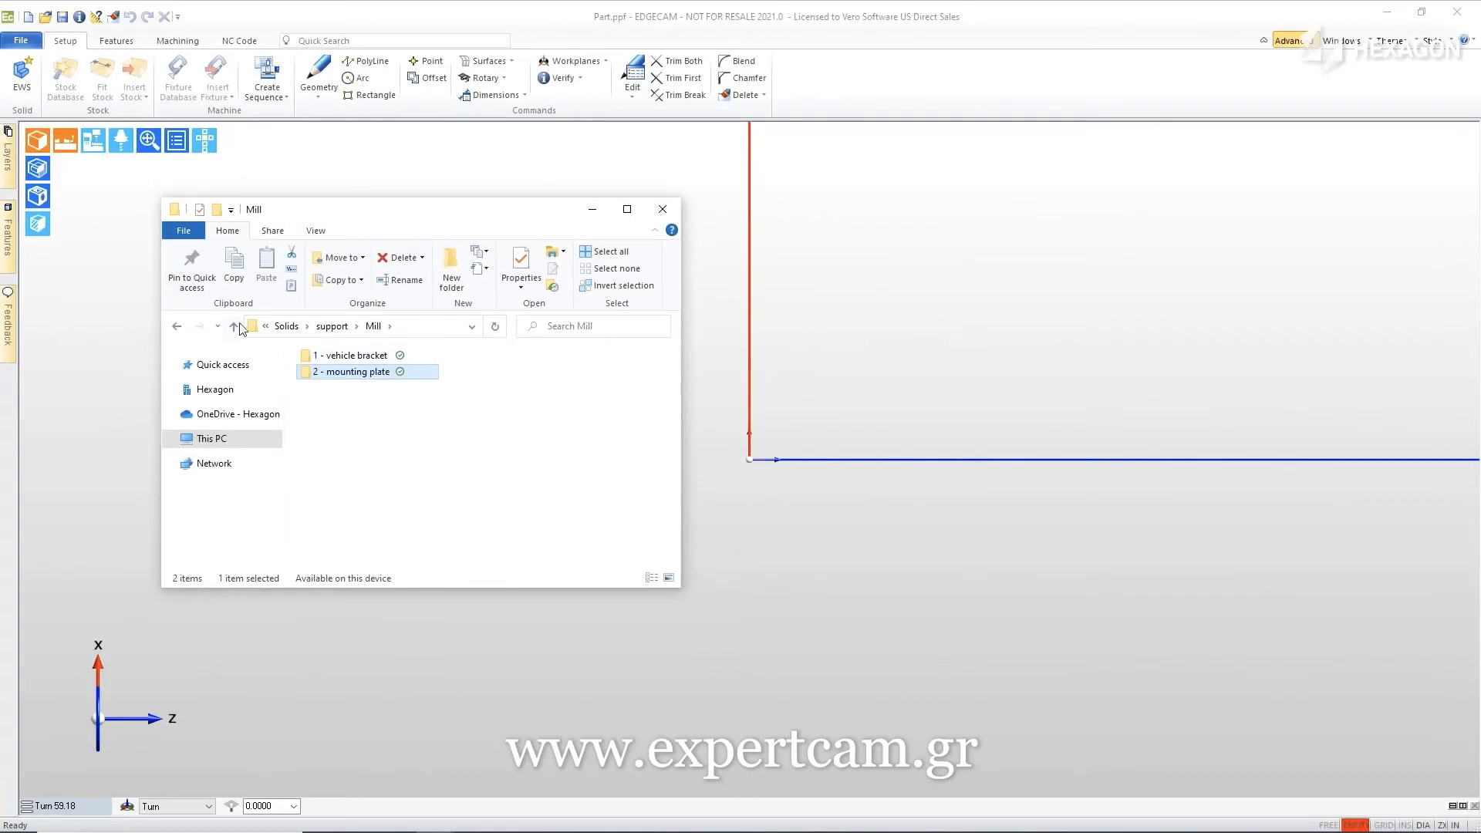
click(234, 327)
double_click(324, 371)
click(343, 371)
drag(343, 372, 1000, 296)
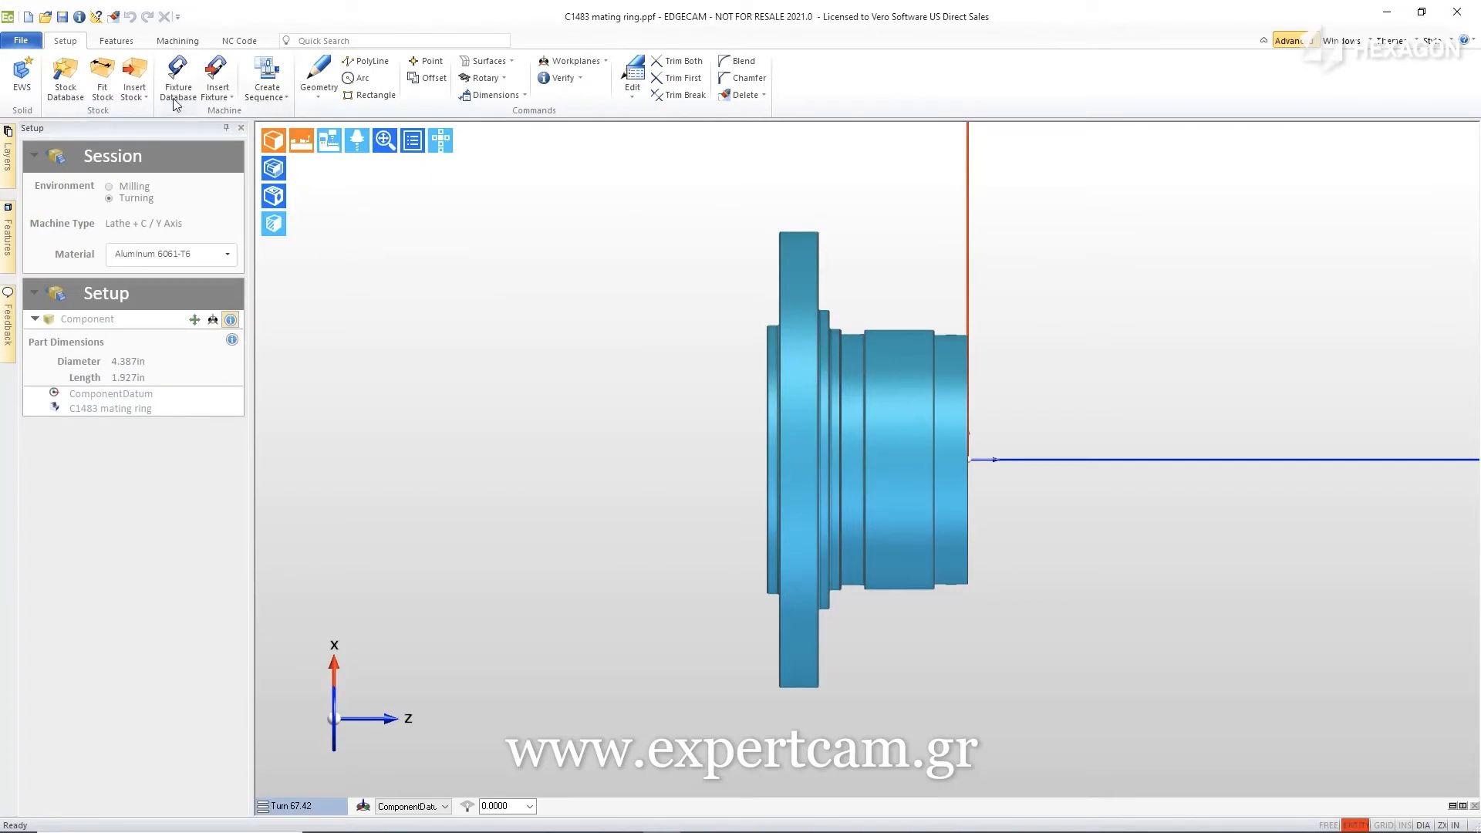
Fit shaded stock around the mating ring with a 0.05 in back face offset and a 4.5 in diameter.
click(101, 77)
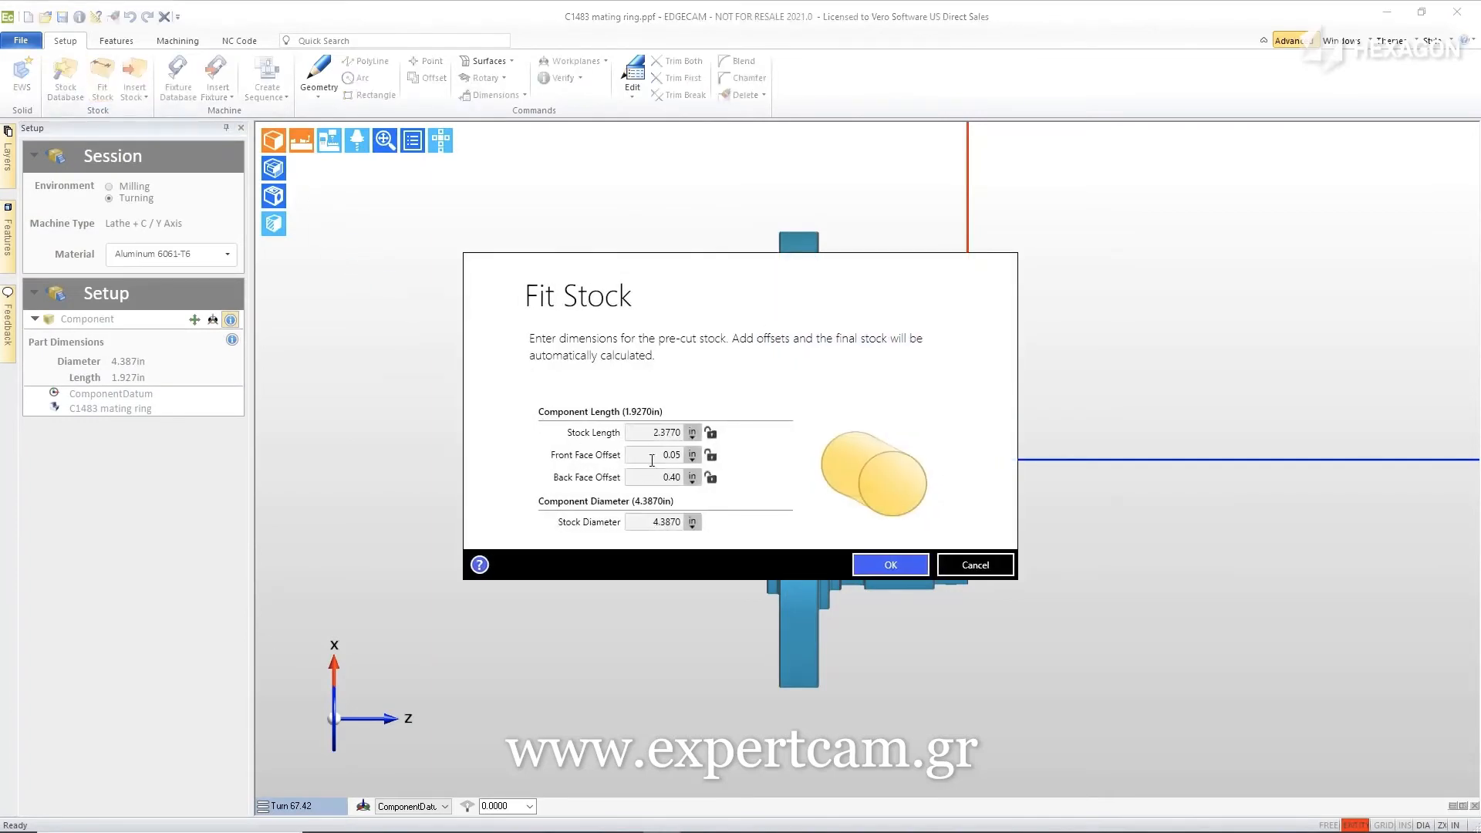
click(647, 473)
text(0.05)
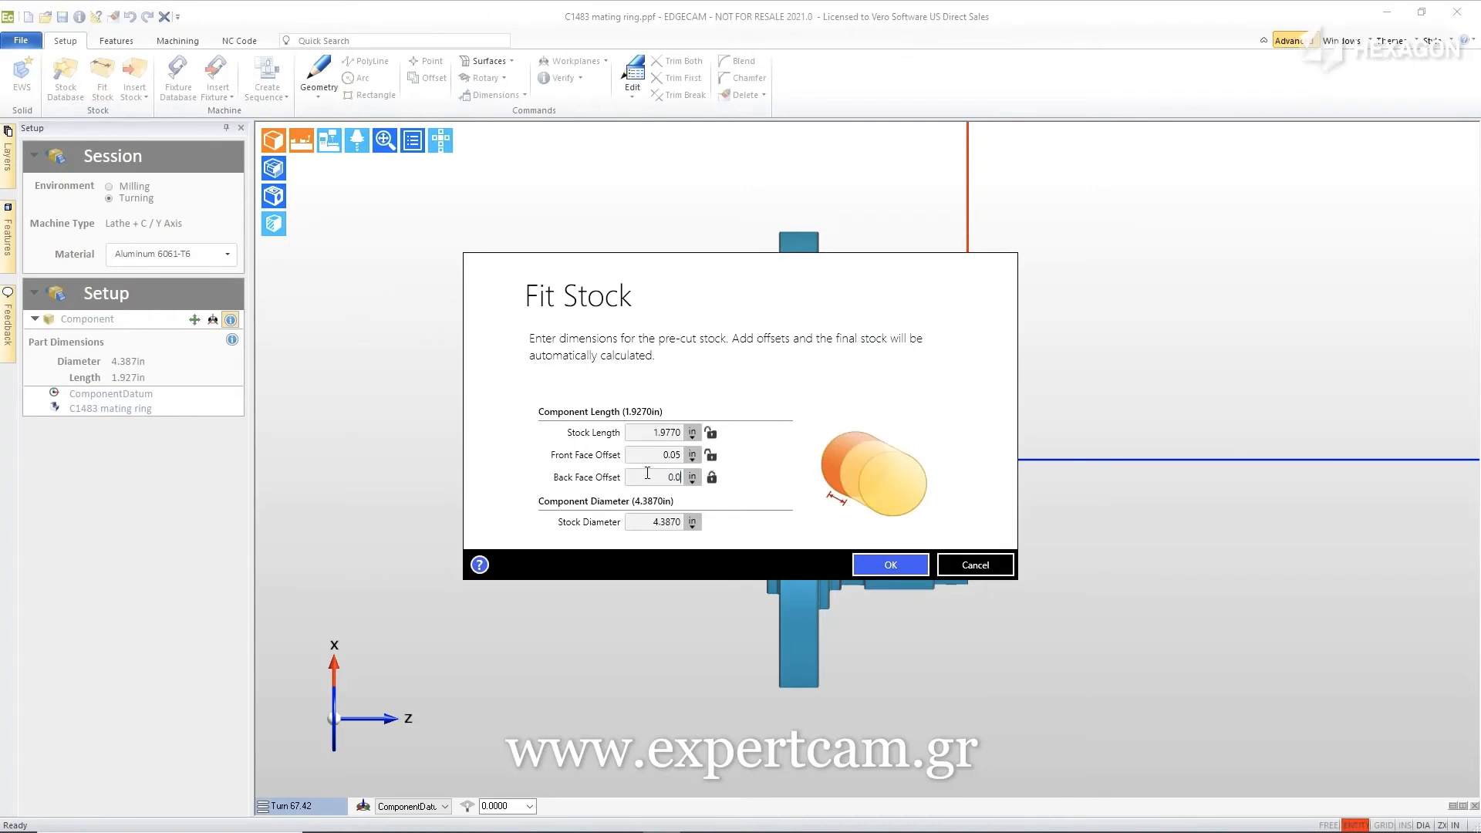
click(646, 522)
text(4.5)
key(Return)
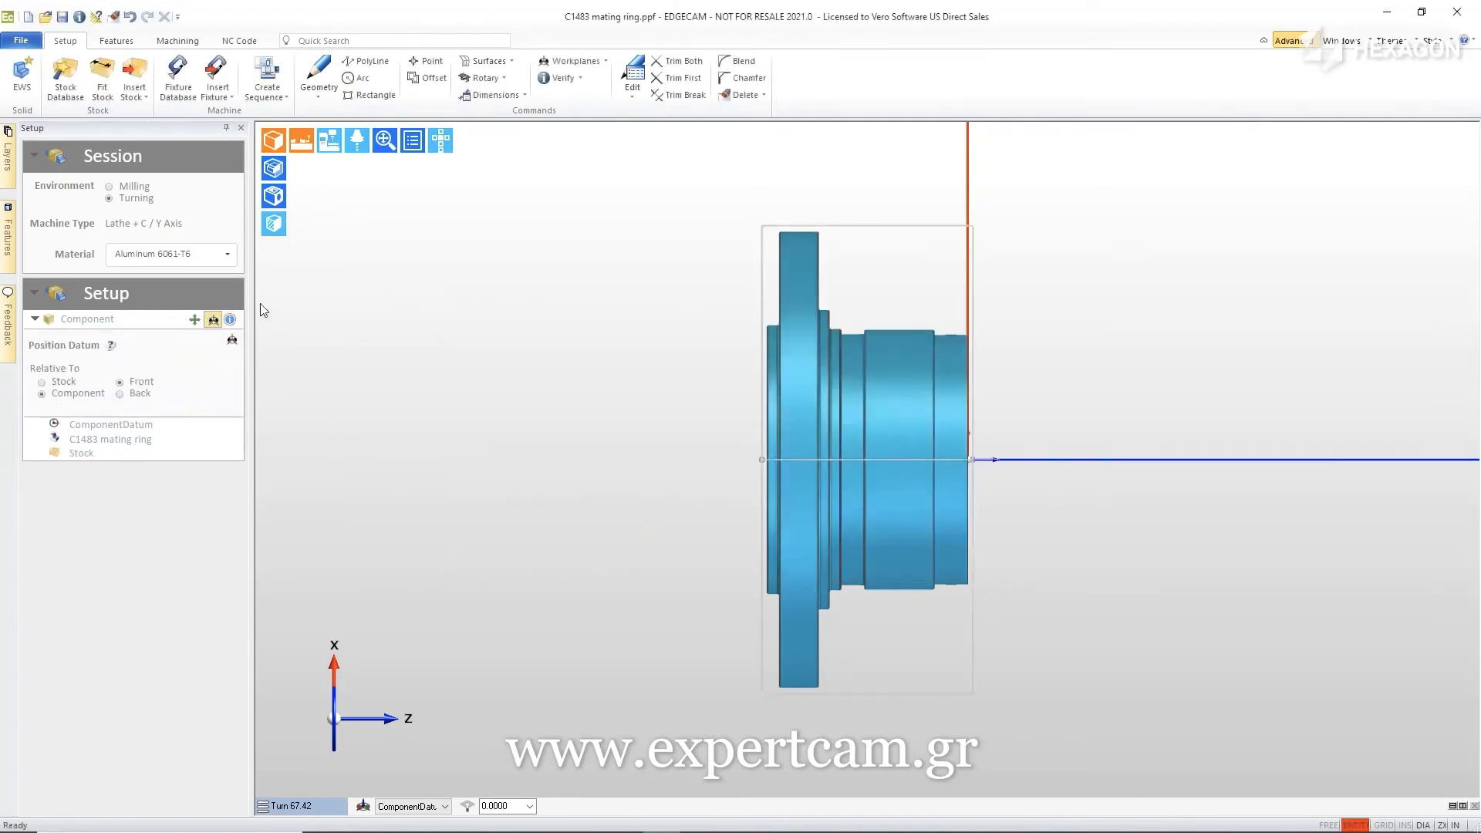
click(276, 169)
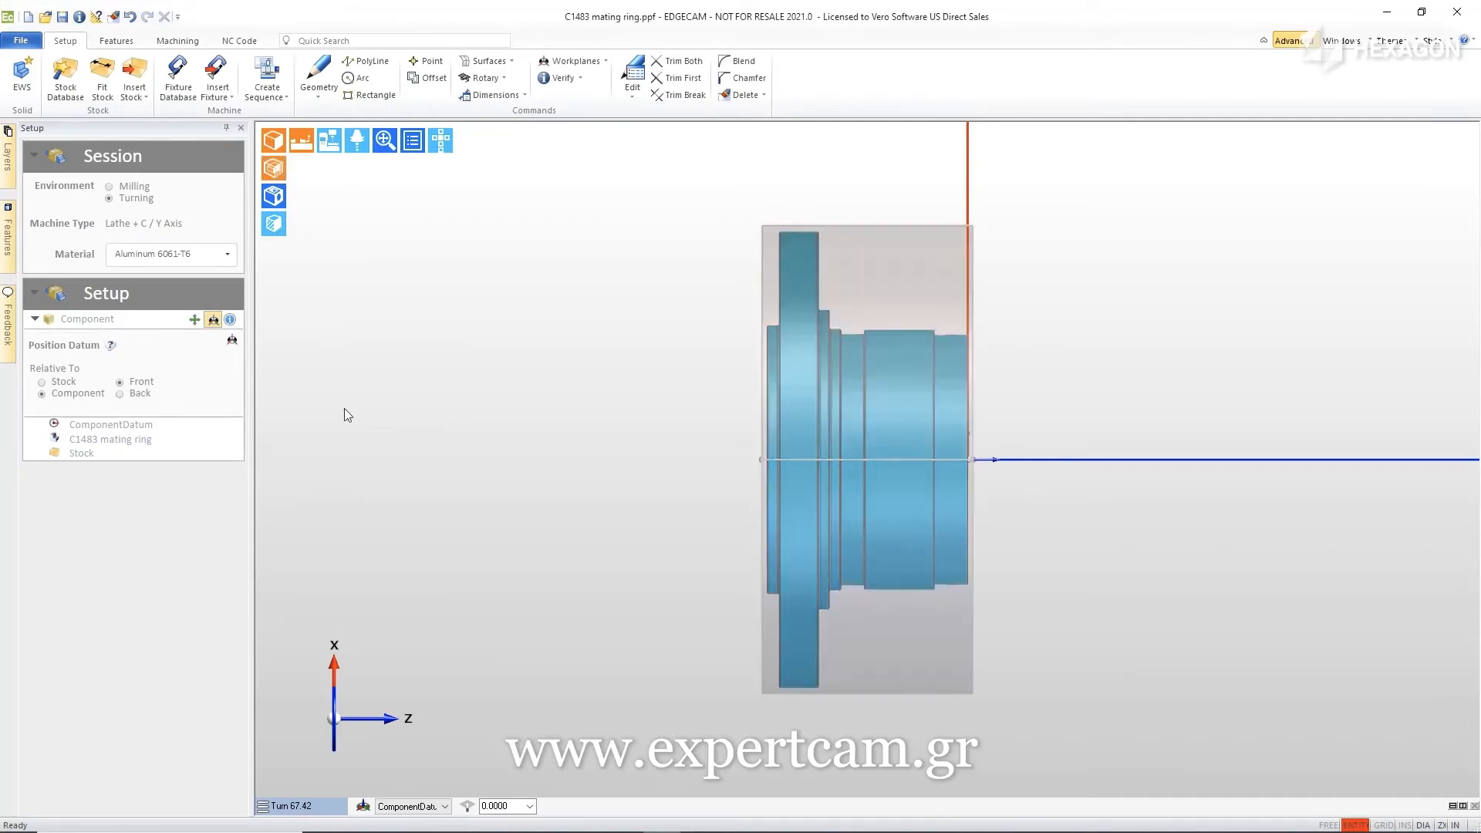
Flip the mating ring so its flange faces front and set its C orientation from a flange hole.
click(194, 318)
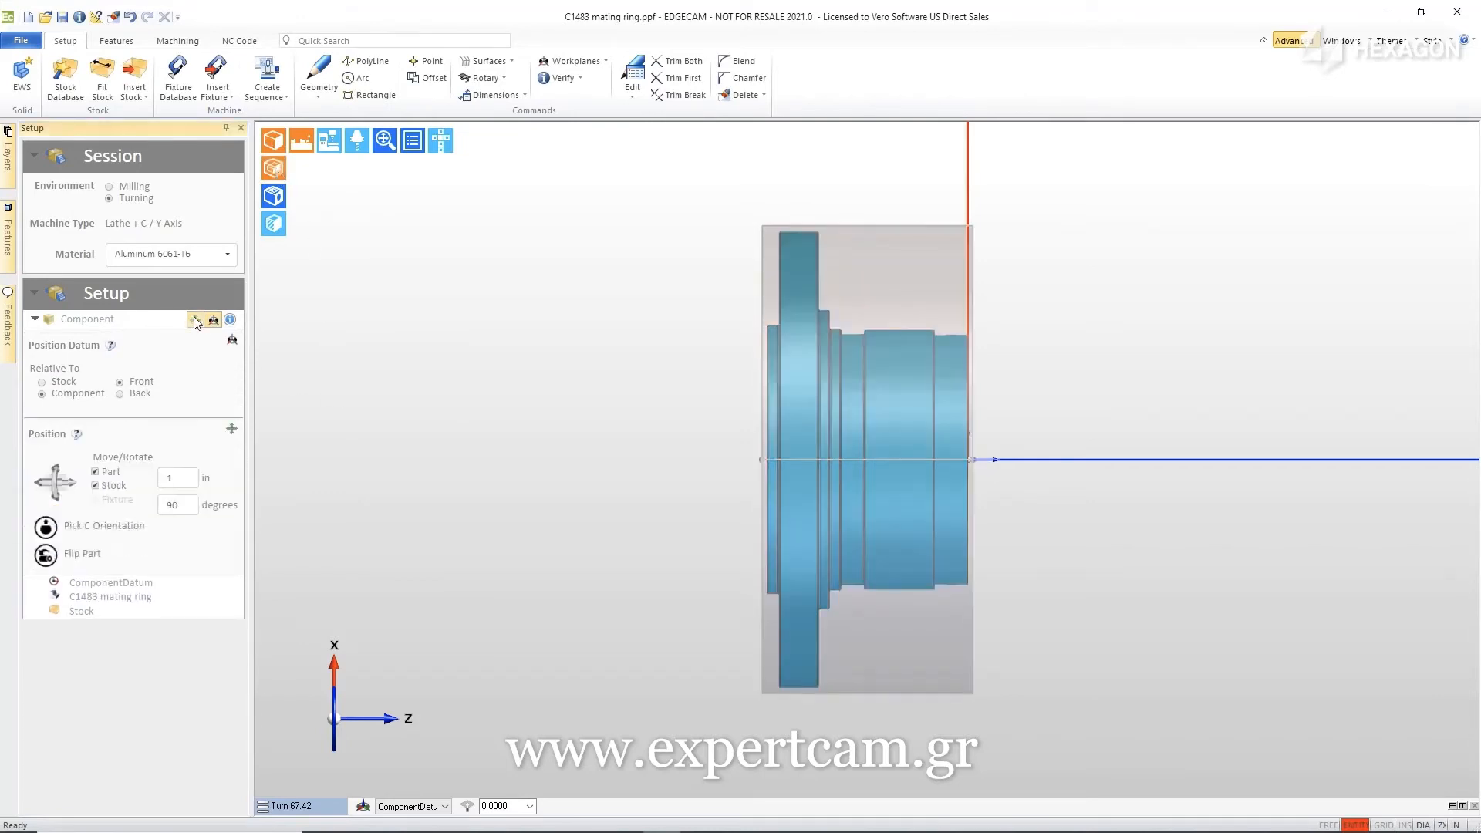
click(45, 556)
click(440, 140)
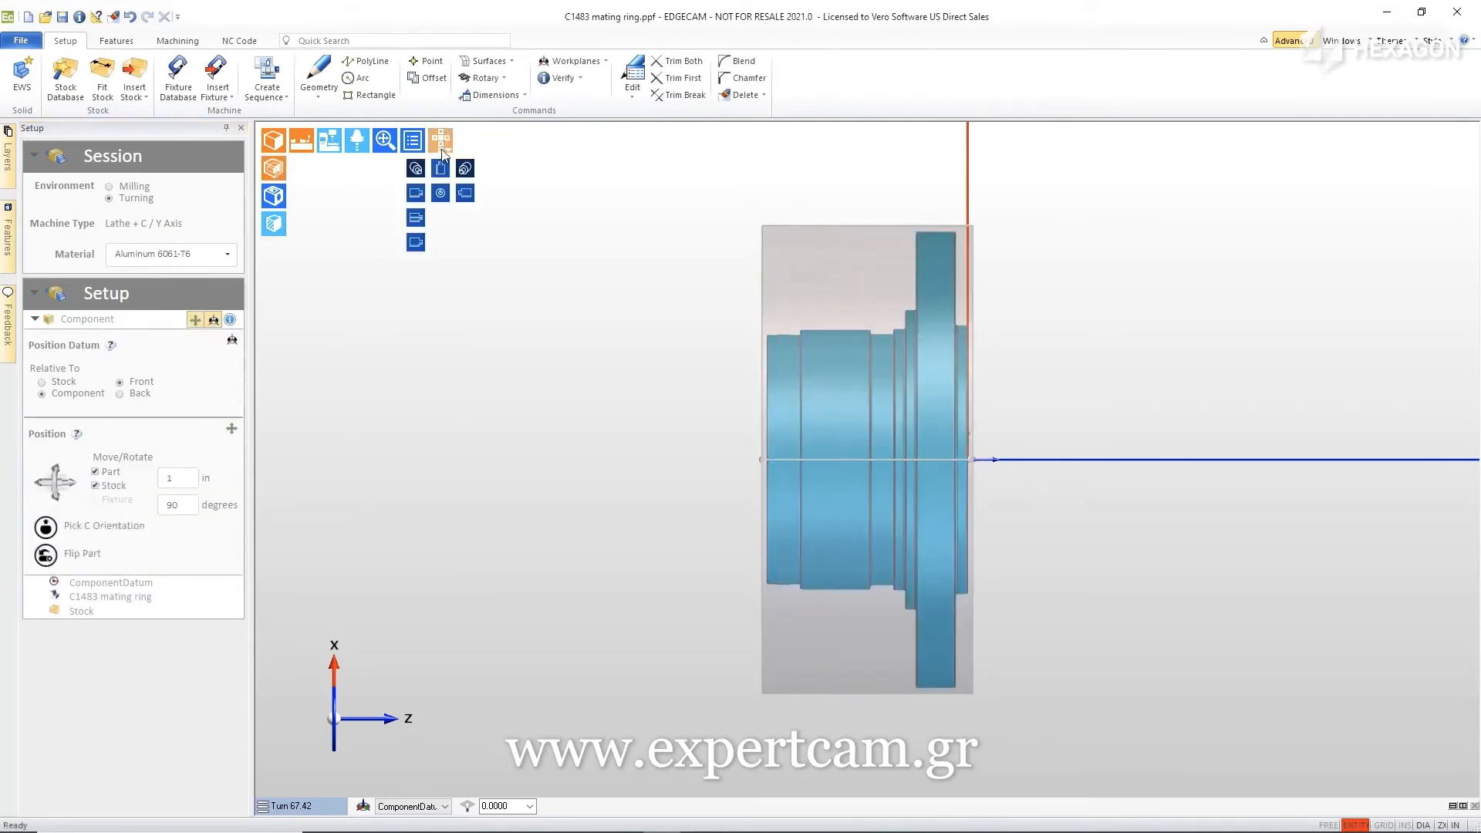
click(416, 166)
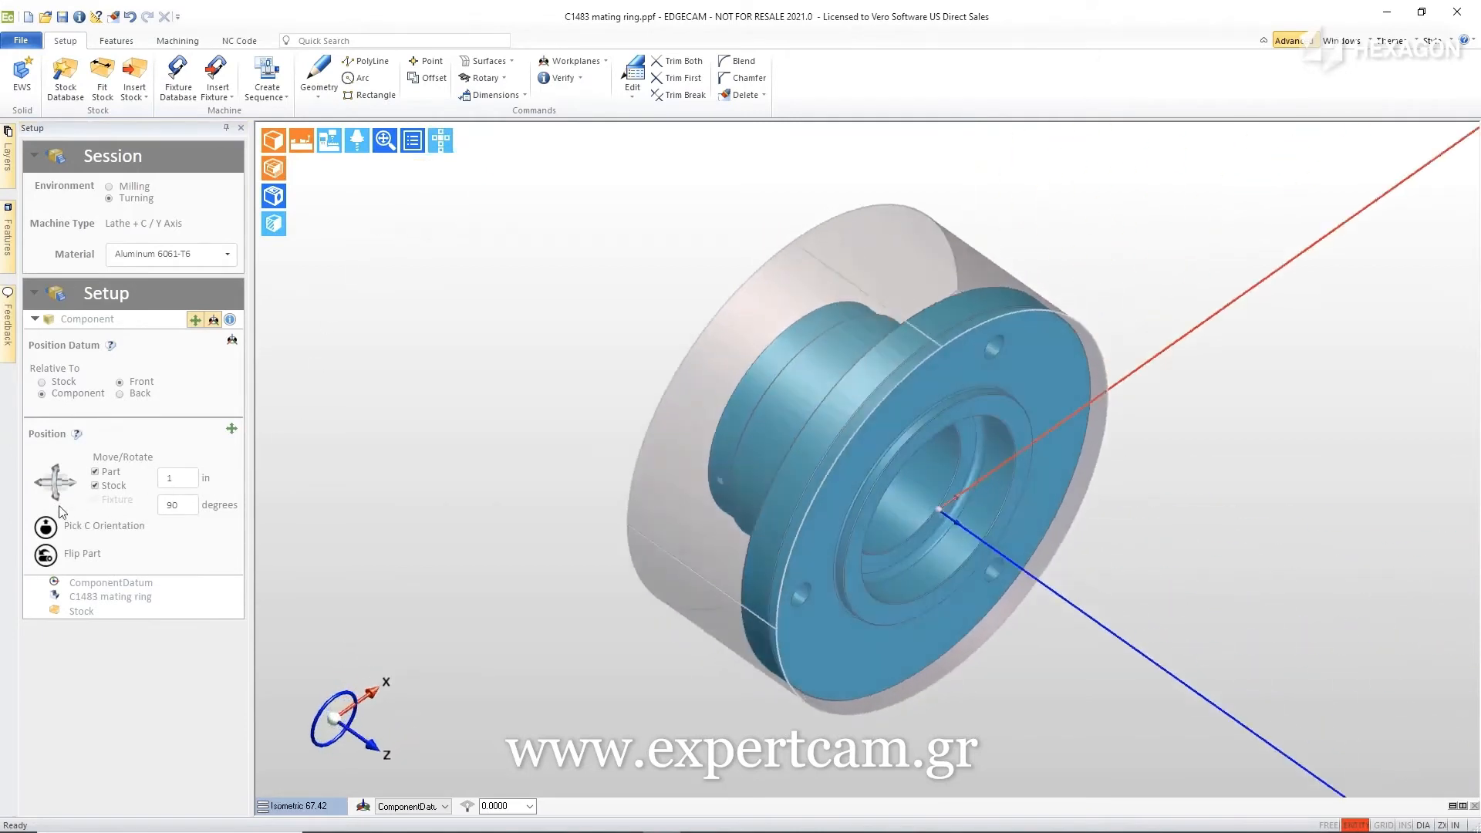
click(49, 527)
click(1002, 348)
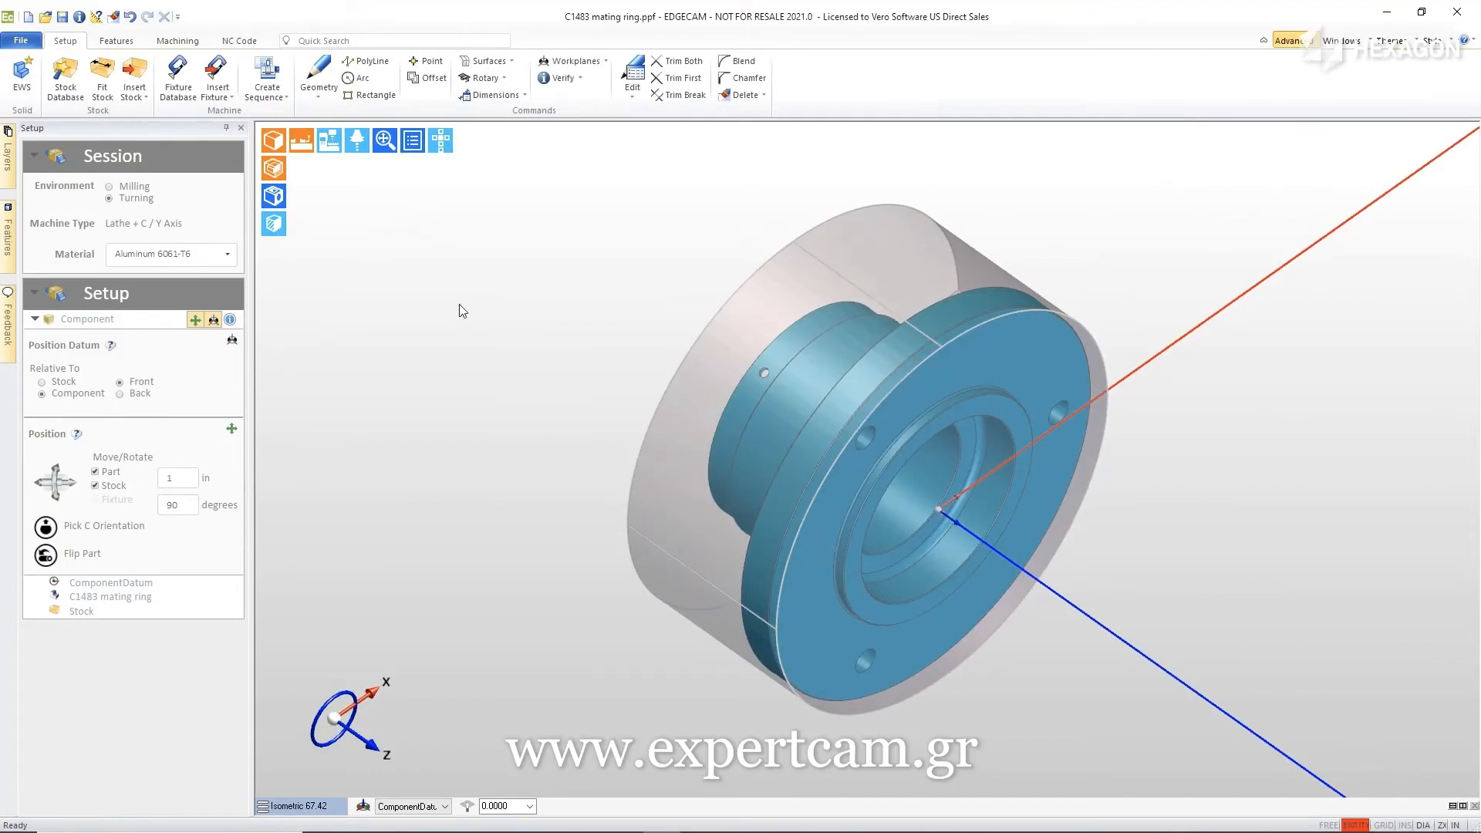
Start a new turning sequence on the Sample Lathe 2 CY inch machine with the Workflow Lathe 2 CY inch toolkit.
click(266, 94)
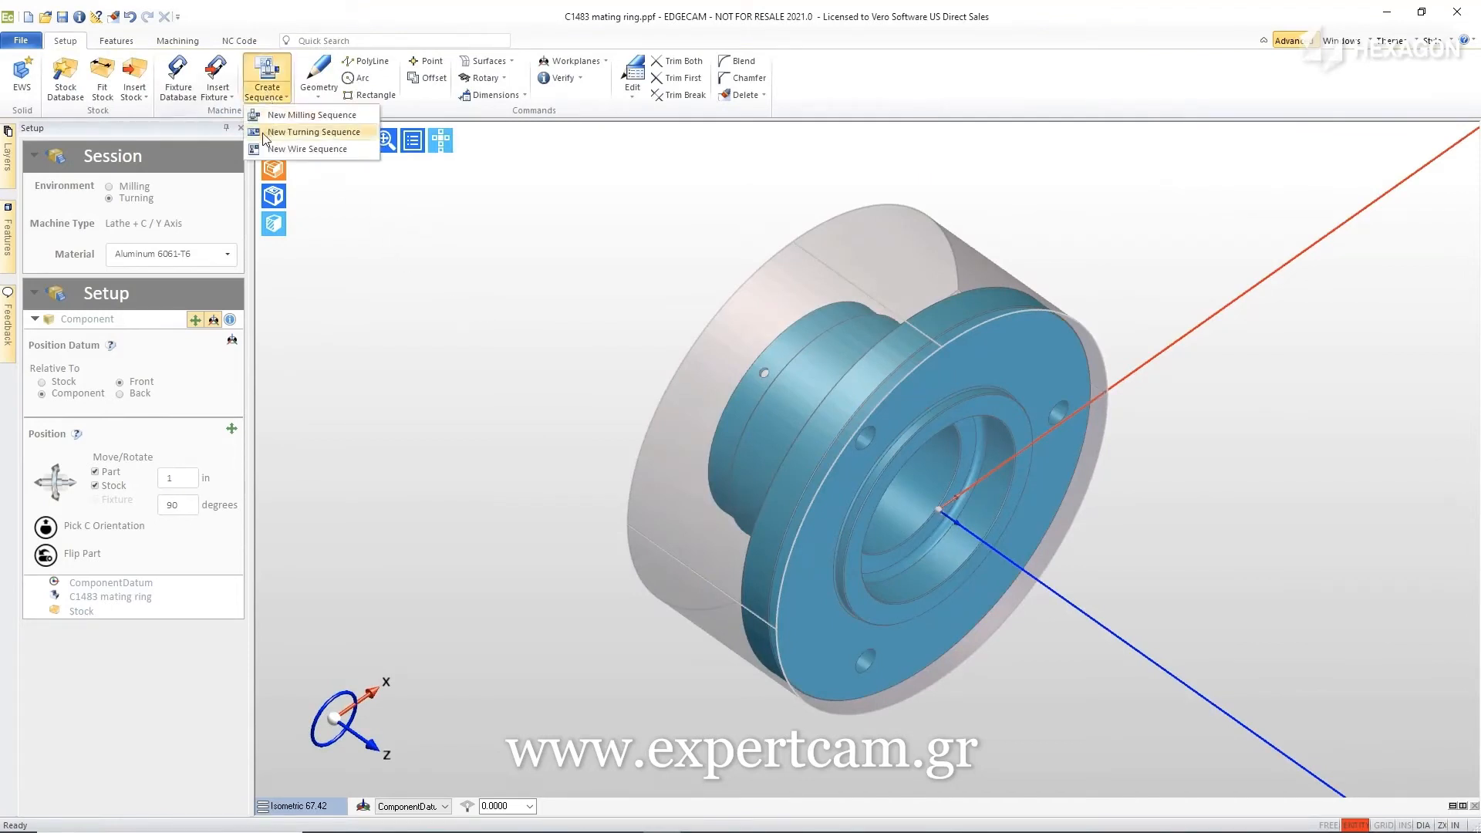
click(277, 132)
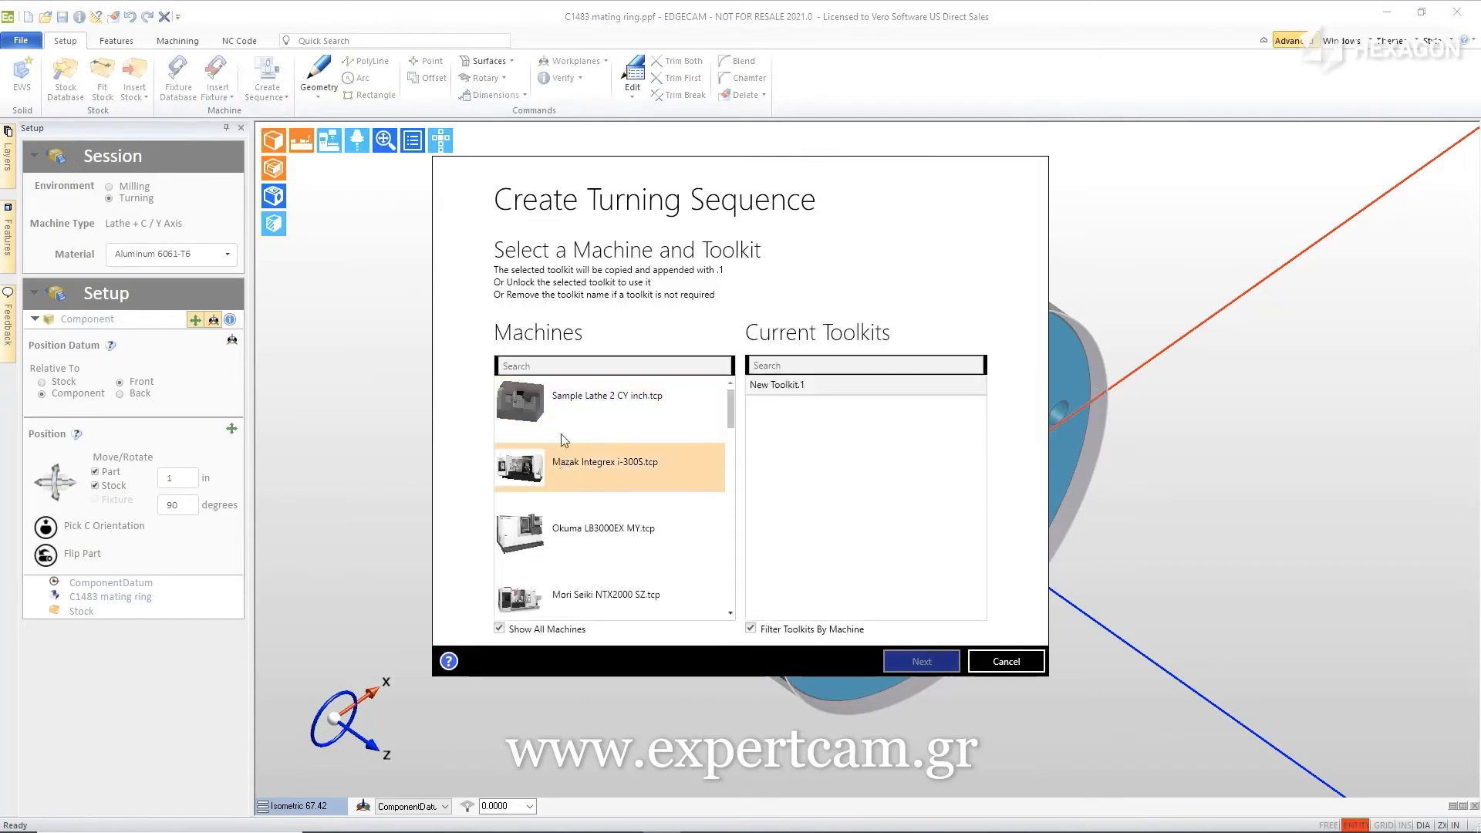
click(562, 412)
click(798, 444)
click(910, 662)
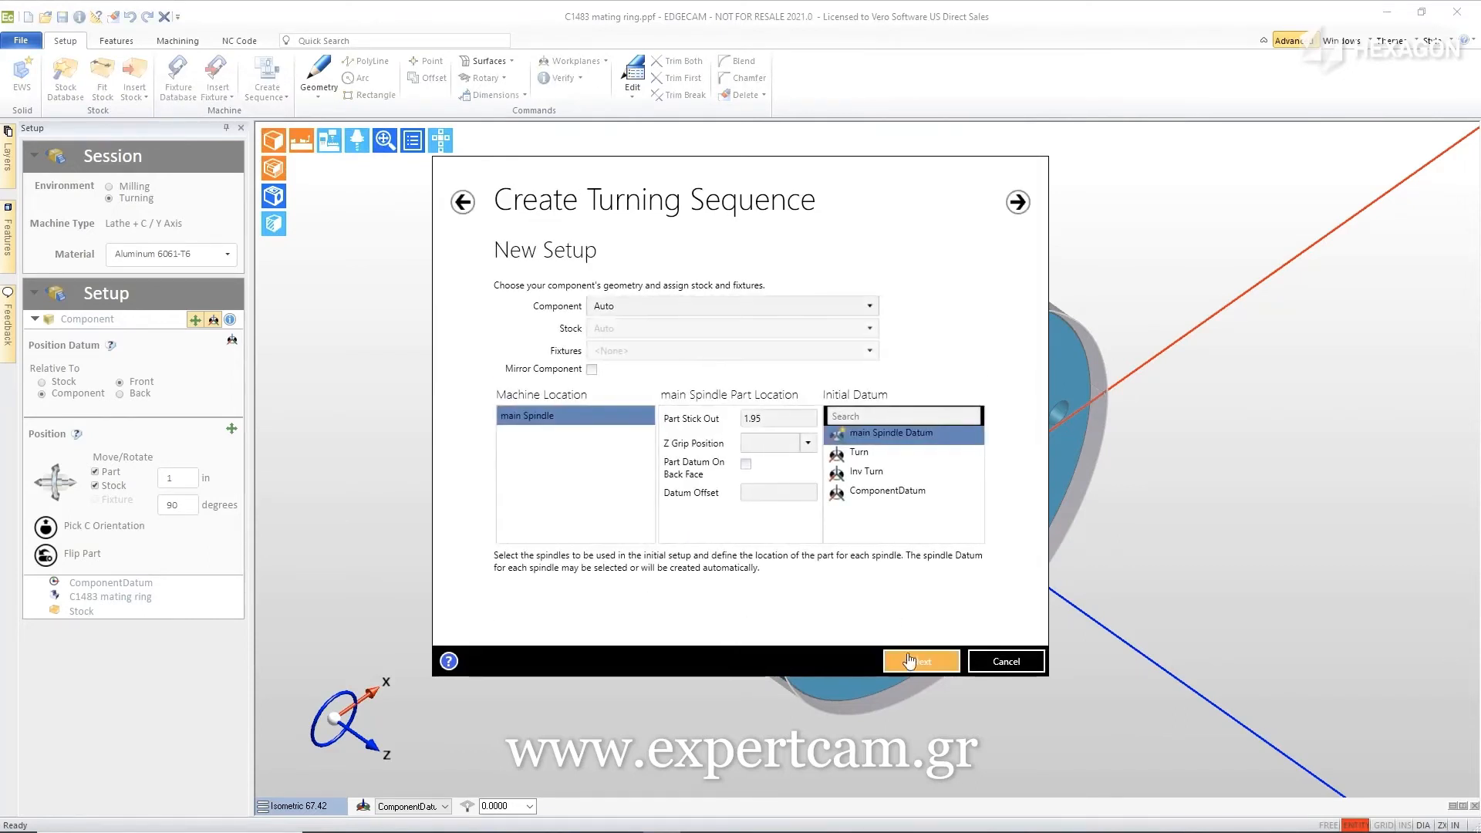
Set the main spindle's Z grip position to -1, use ComponentDatum as initial datum and finish creating the turning sequence.
text(-1)
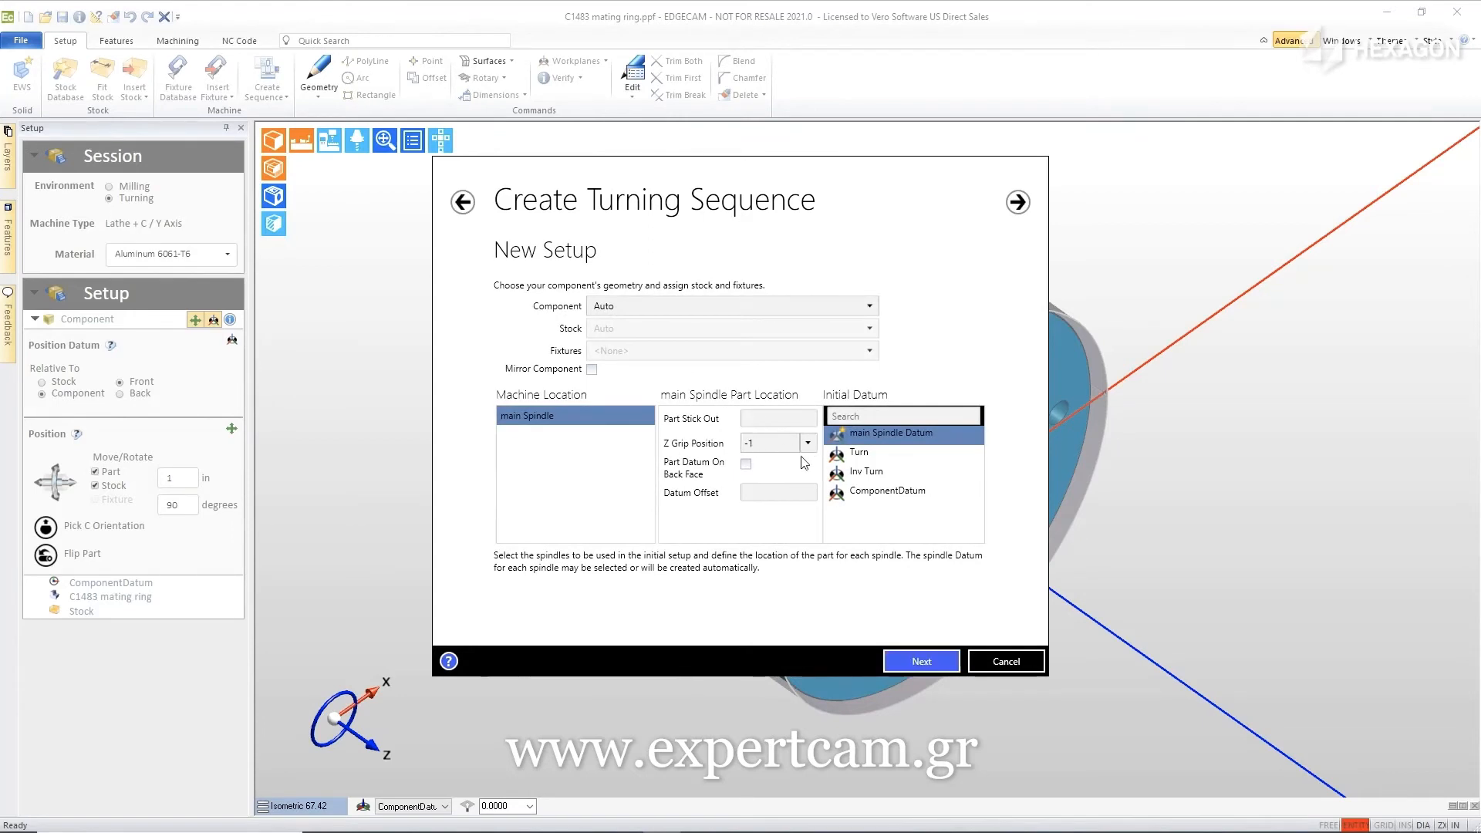
click(887, 490)
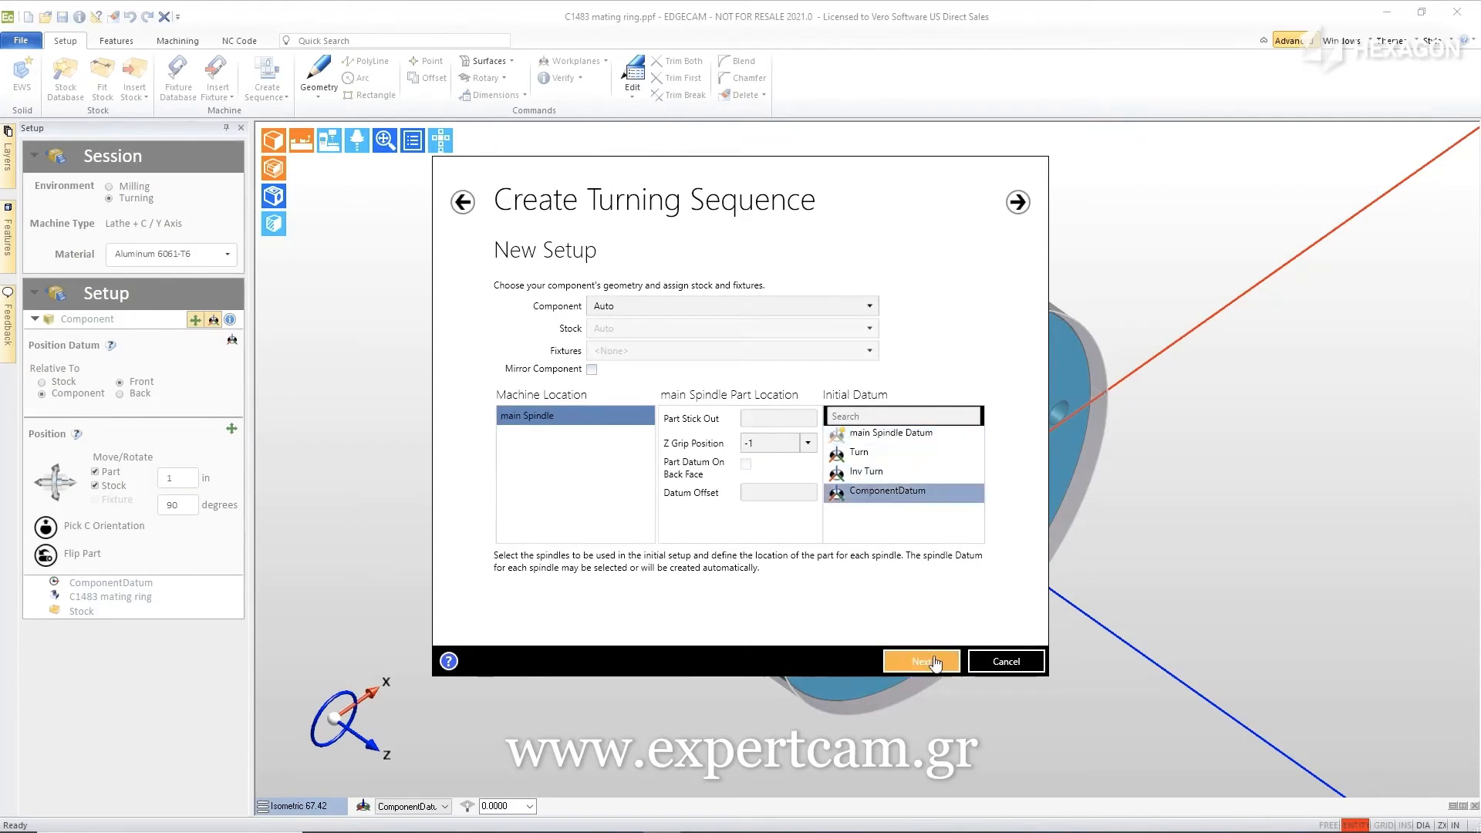
click(933, 660)
click(933, 662)
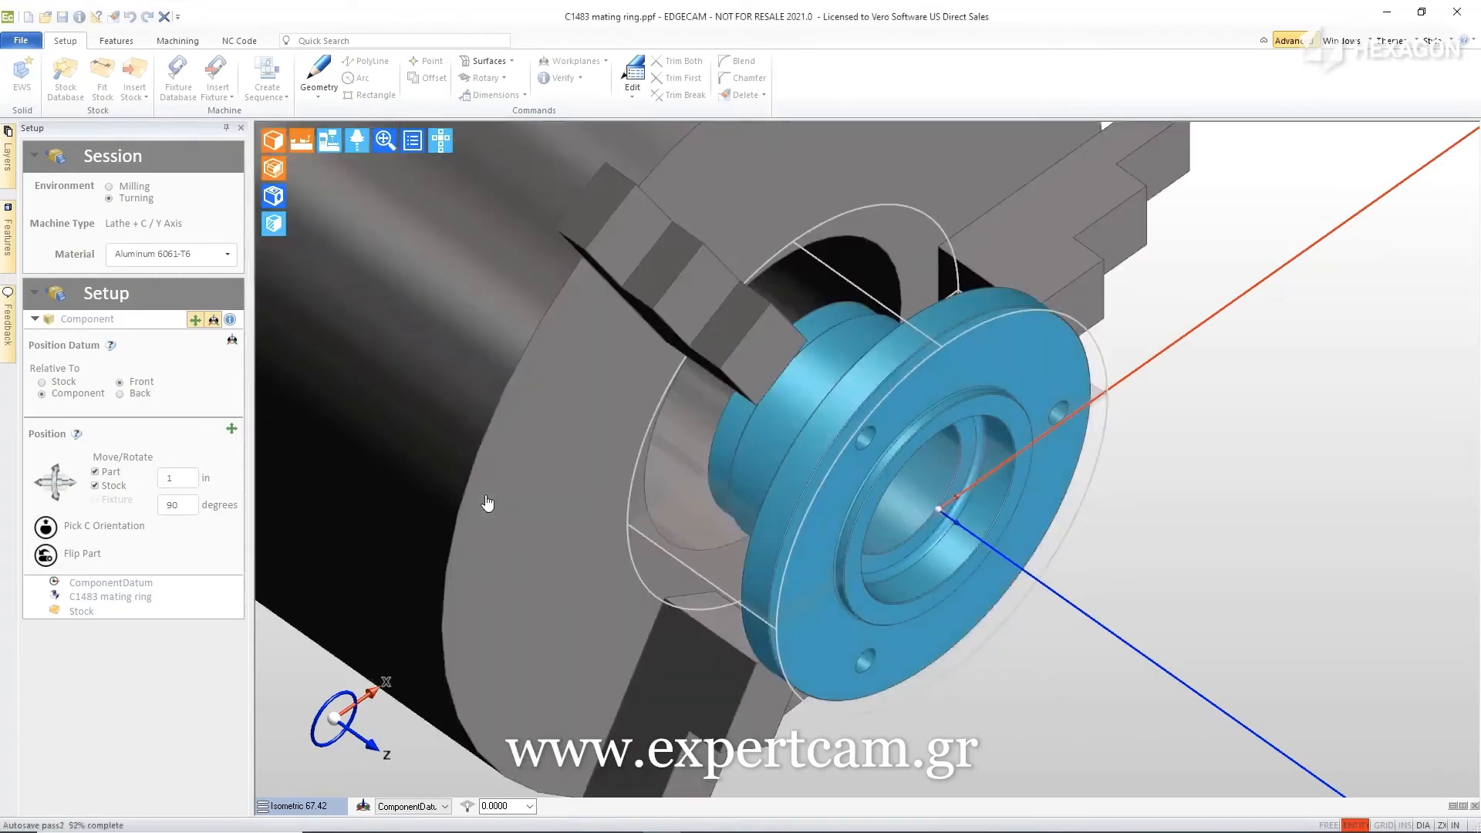
click(440, 139)
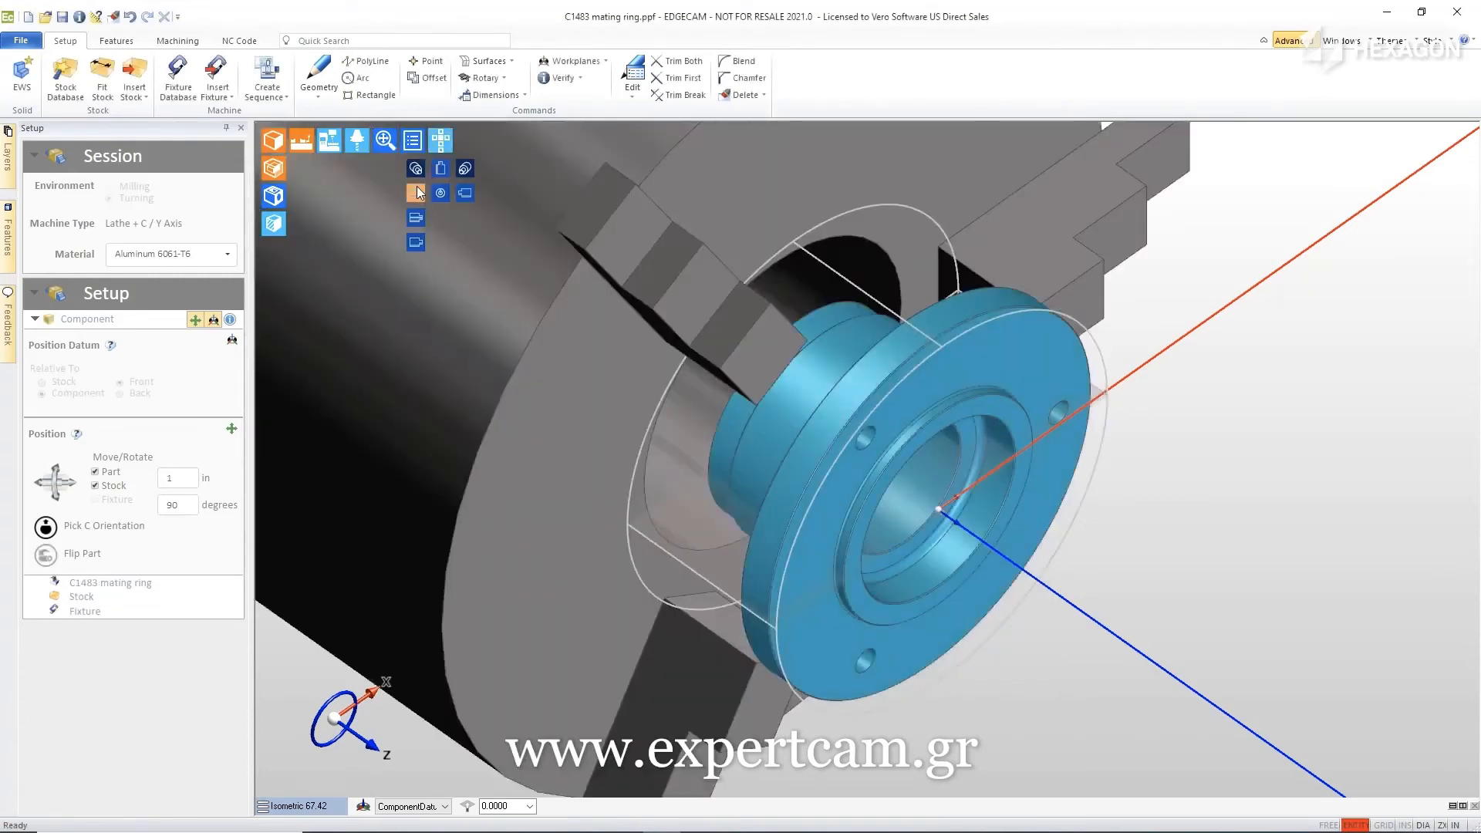
click(416, 187)
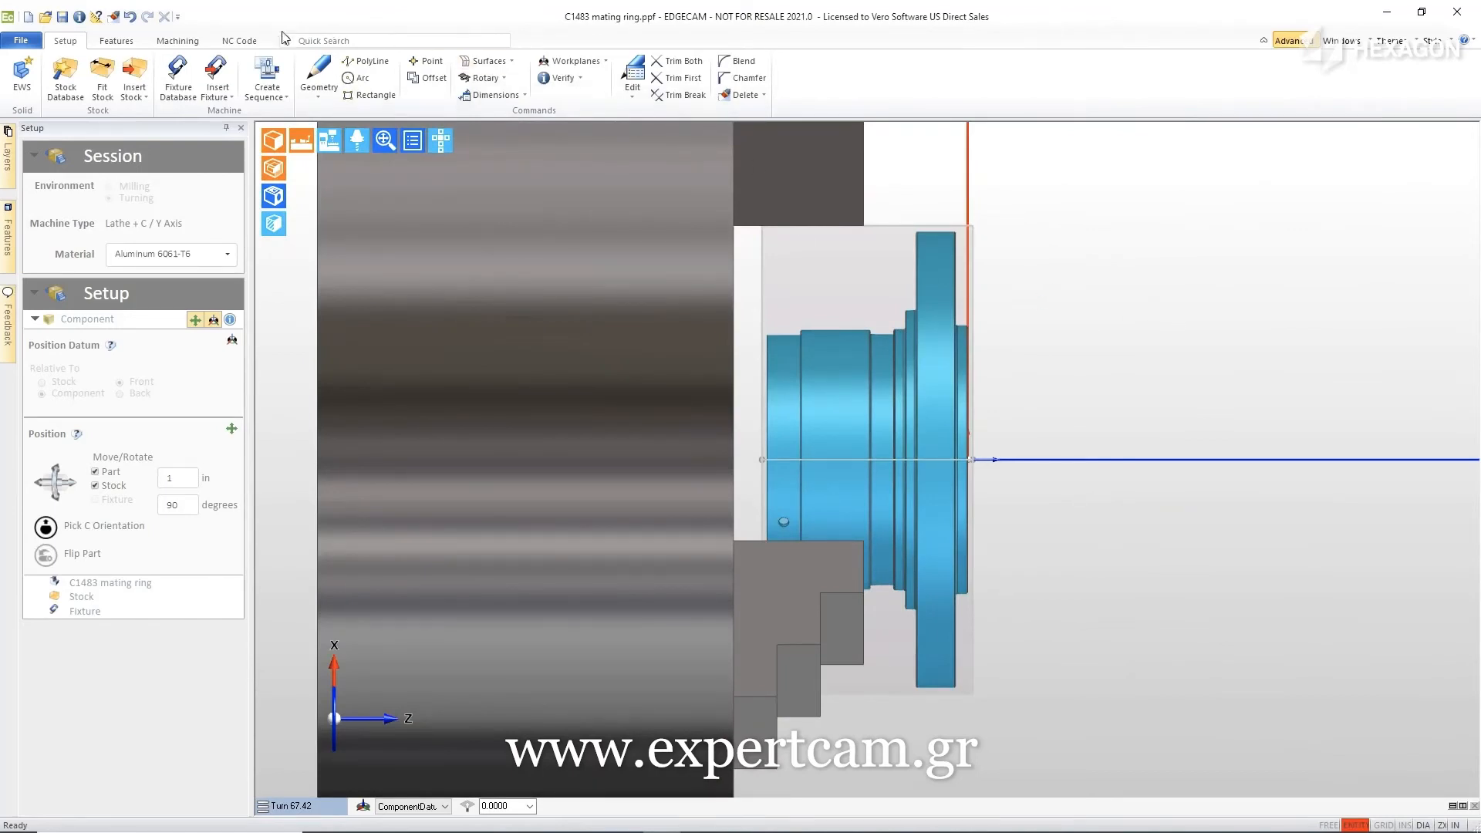
Find the mating ring's front turning features and its vertical holes, with radial holes included in the hole options.
click(116, 41)
click(34, 75)
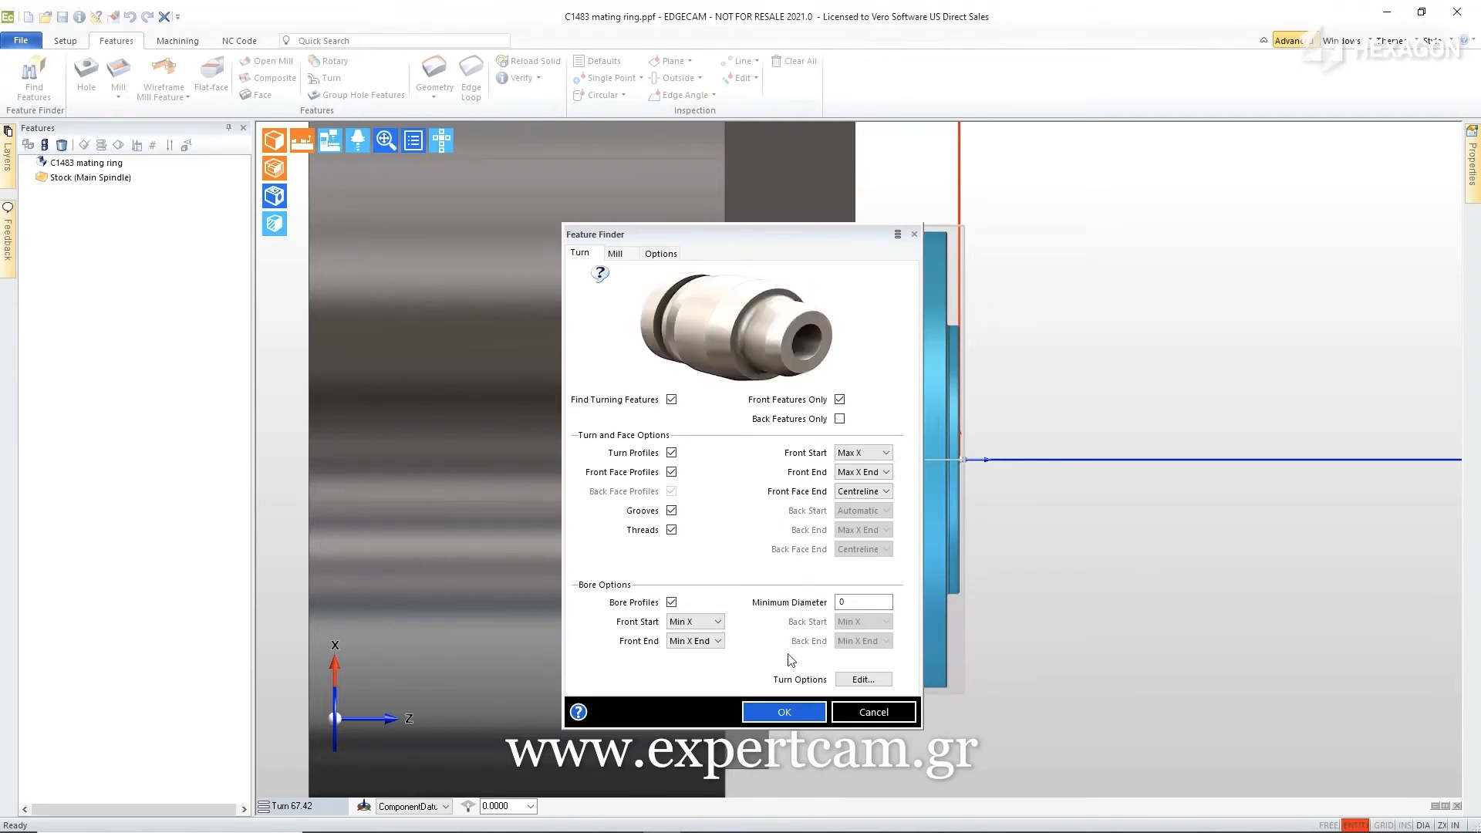
click(614, 253)
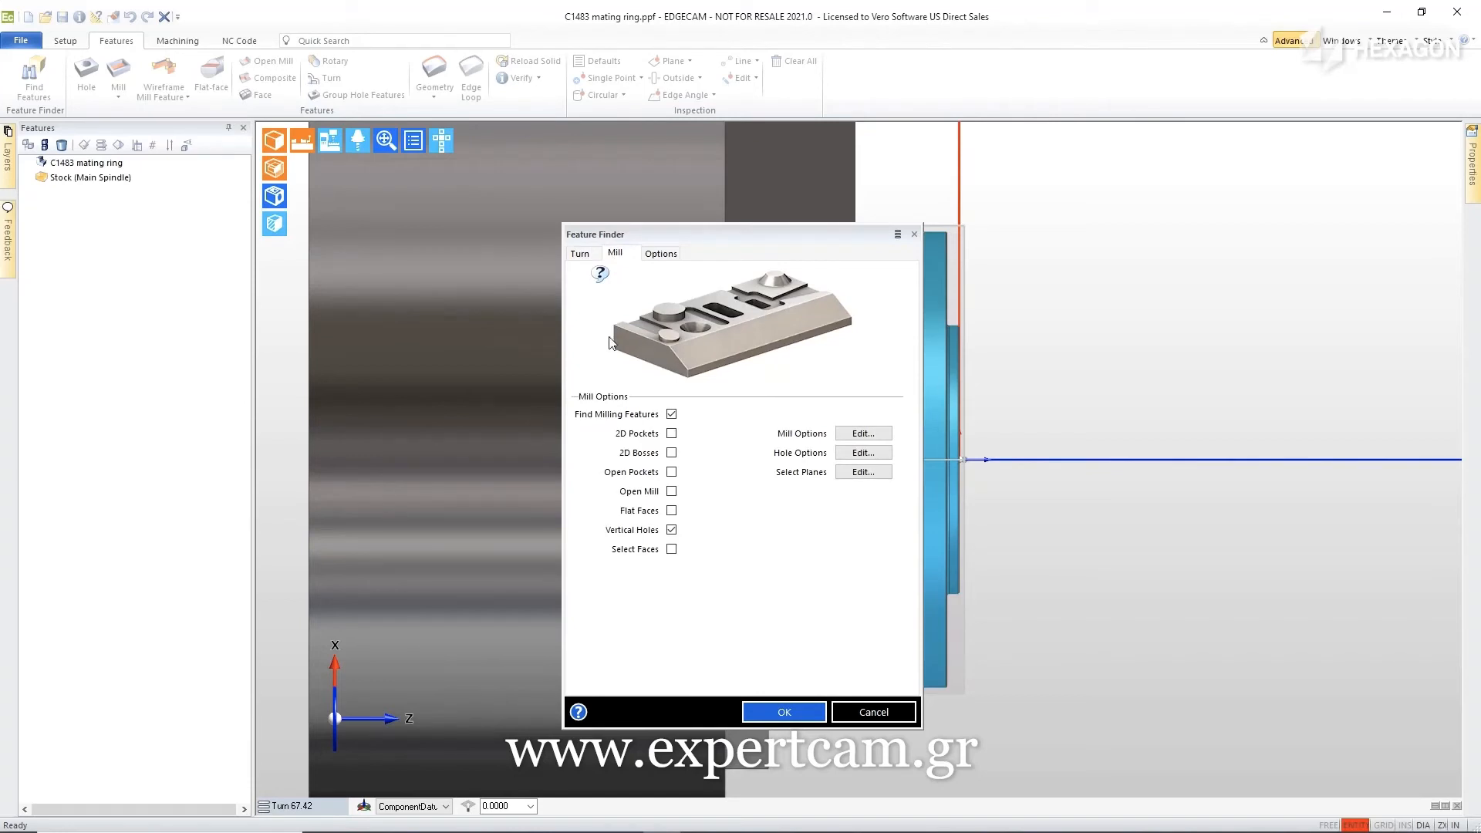
click(862, 451)
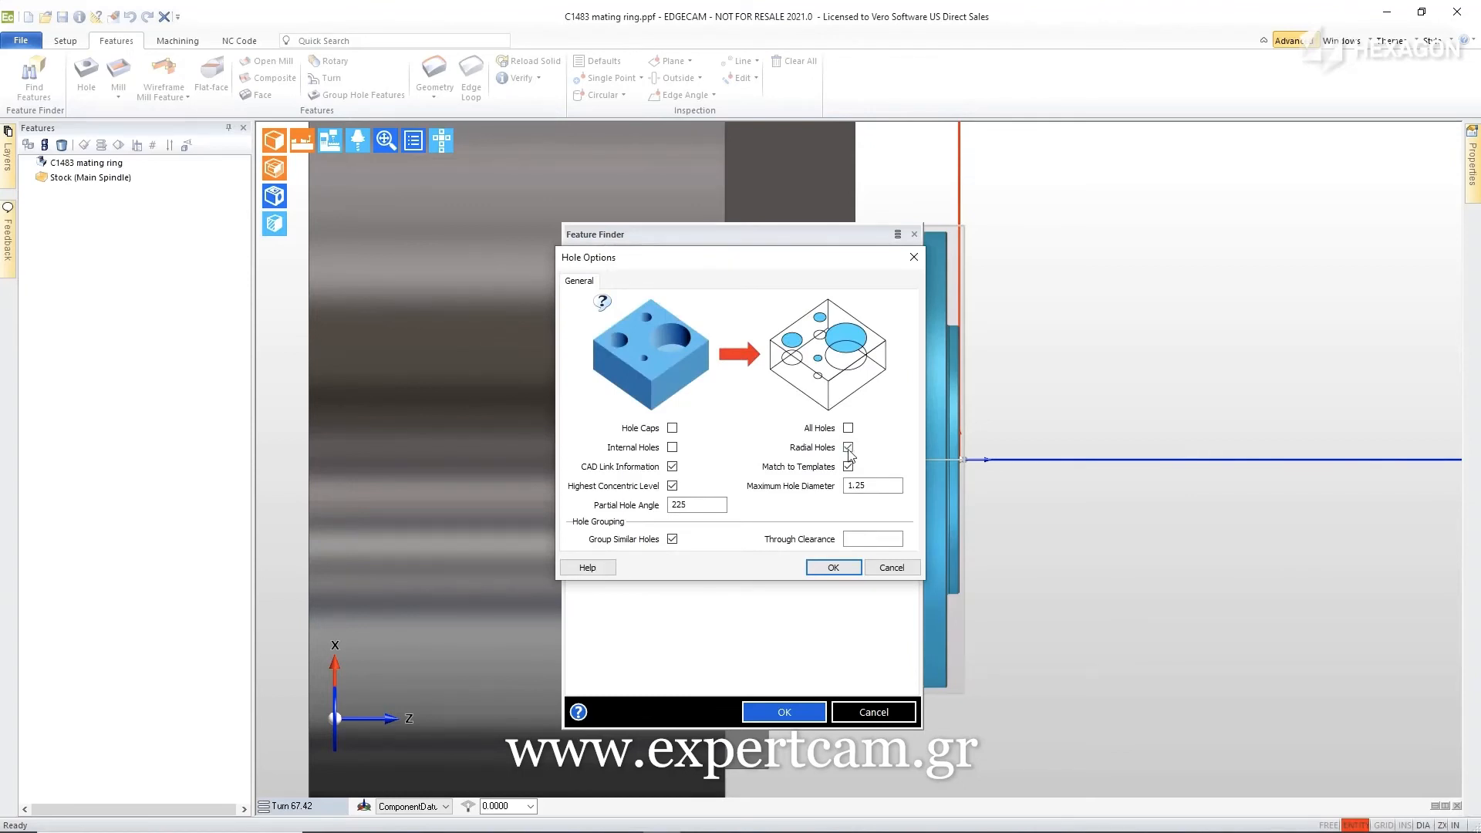
click(833, 567)
click(792, 717)
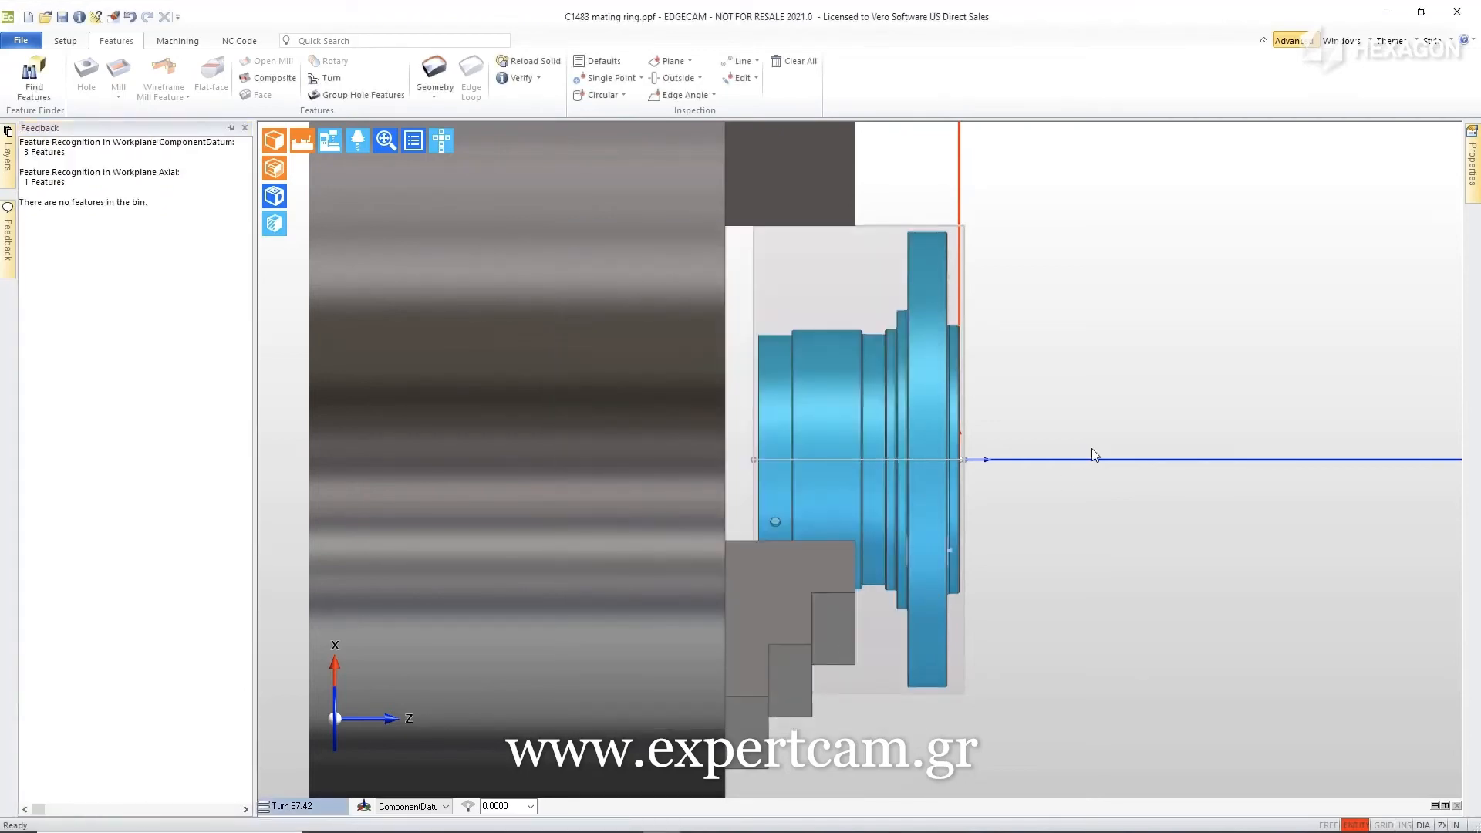
middle_drag(1084, 443, 681, 350)
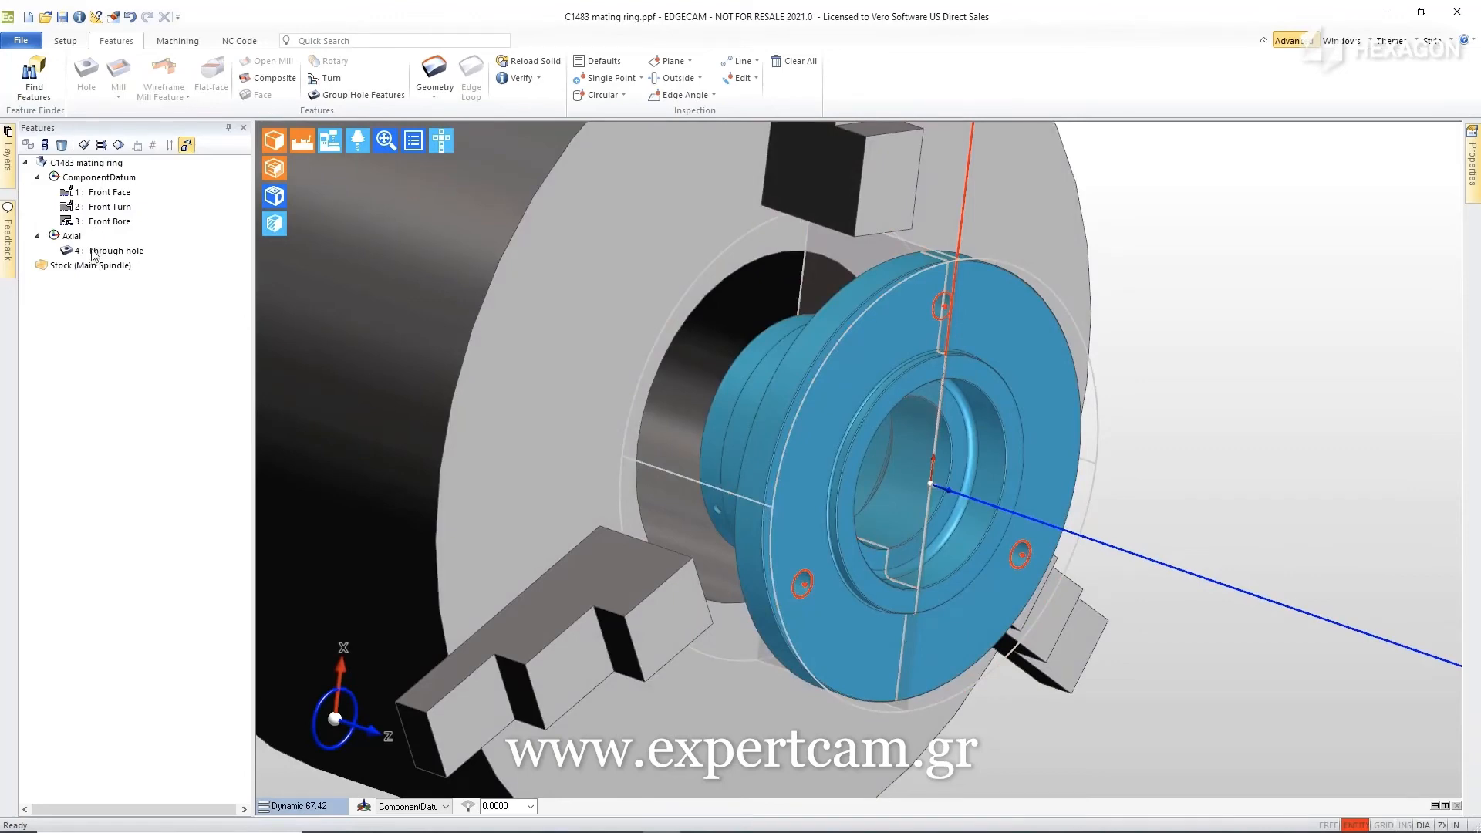
Plan the machining operations and move the Front Bore finishing directly after the Front Bore roughing.
click(177, 40)
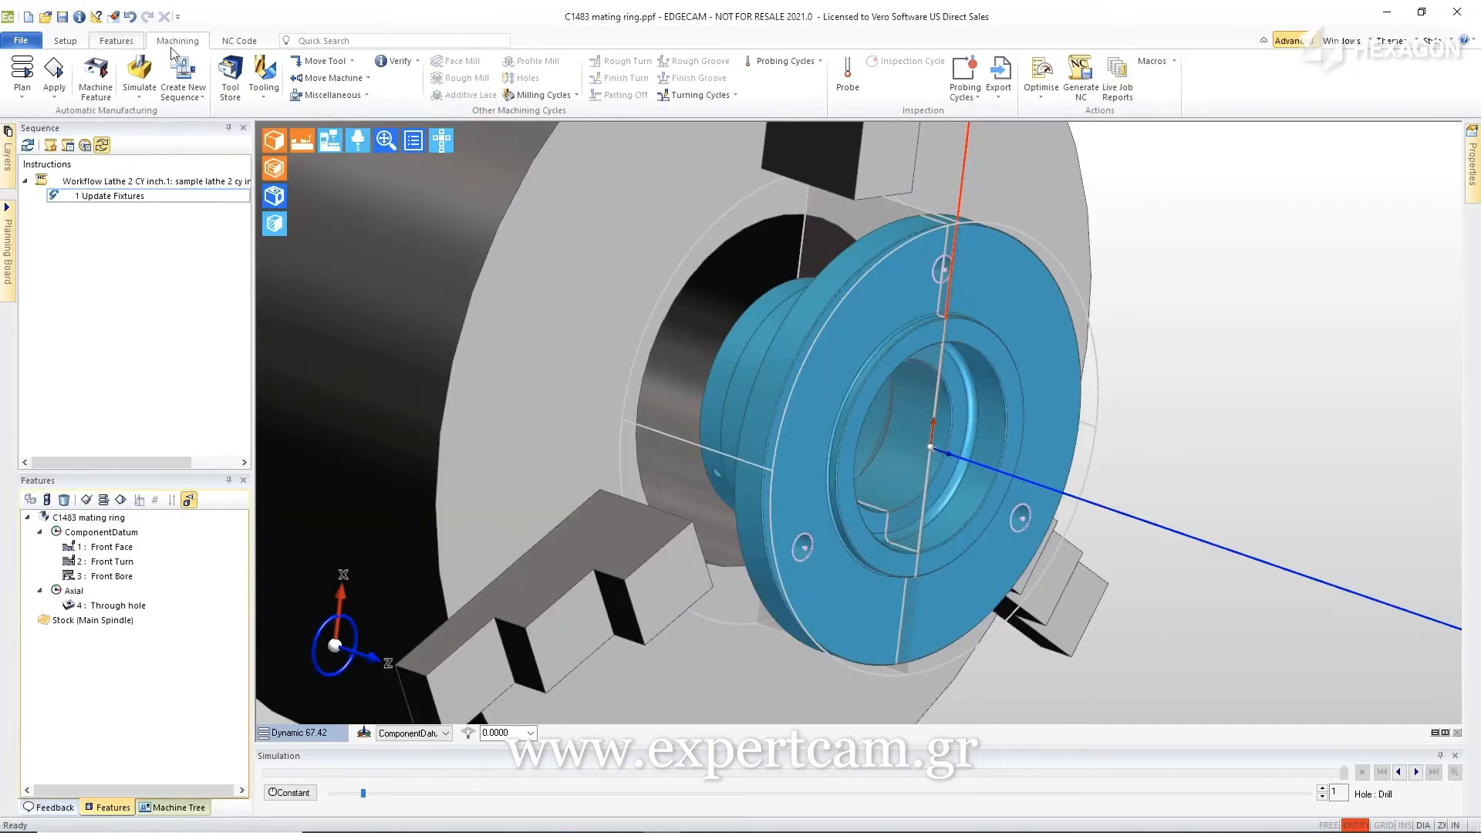
click(22, 73)
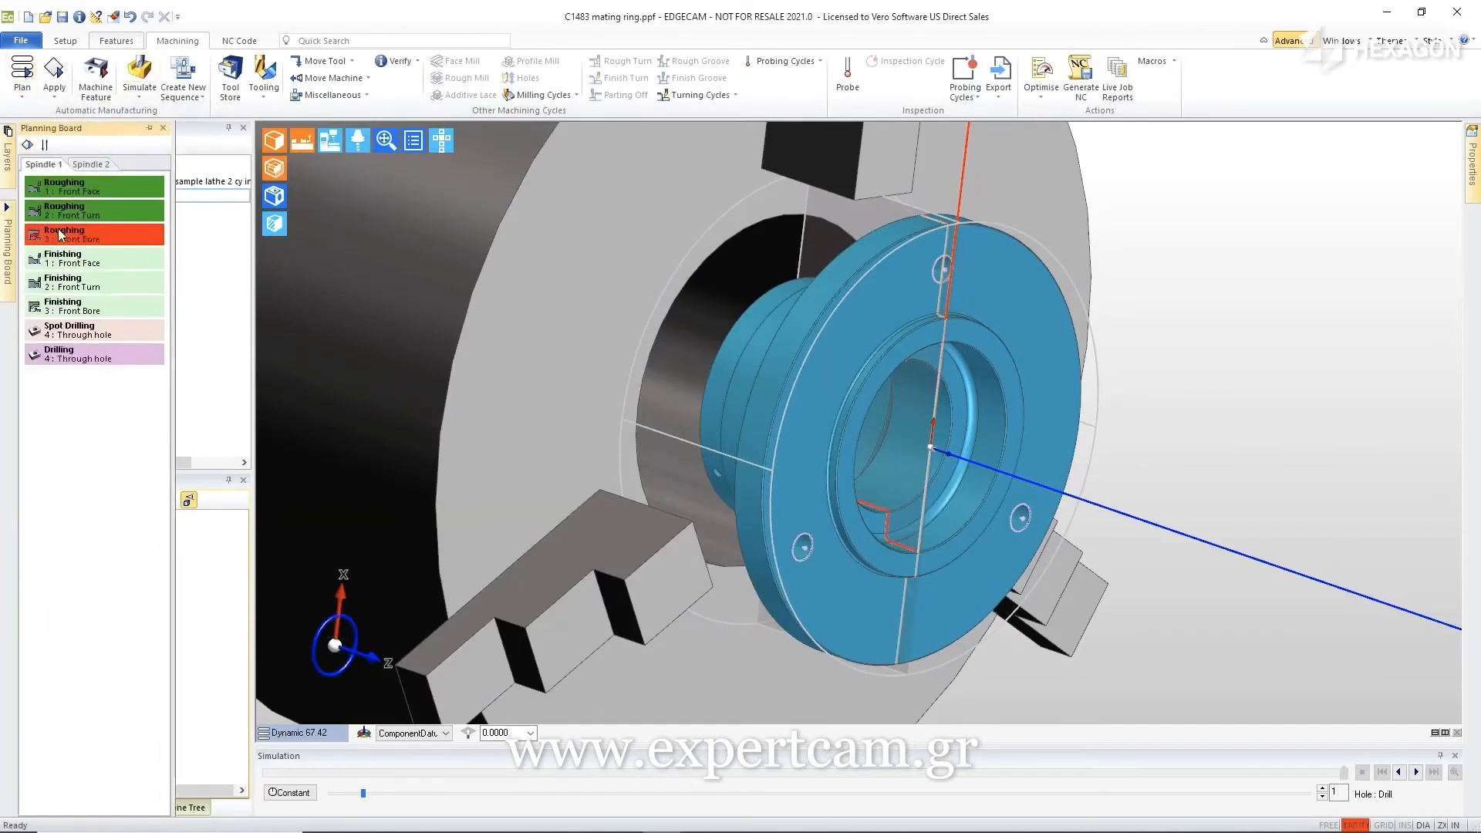
drag(62, 230, 62, 288)
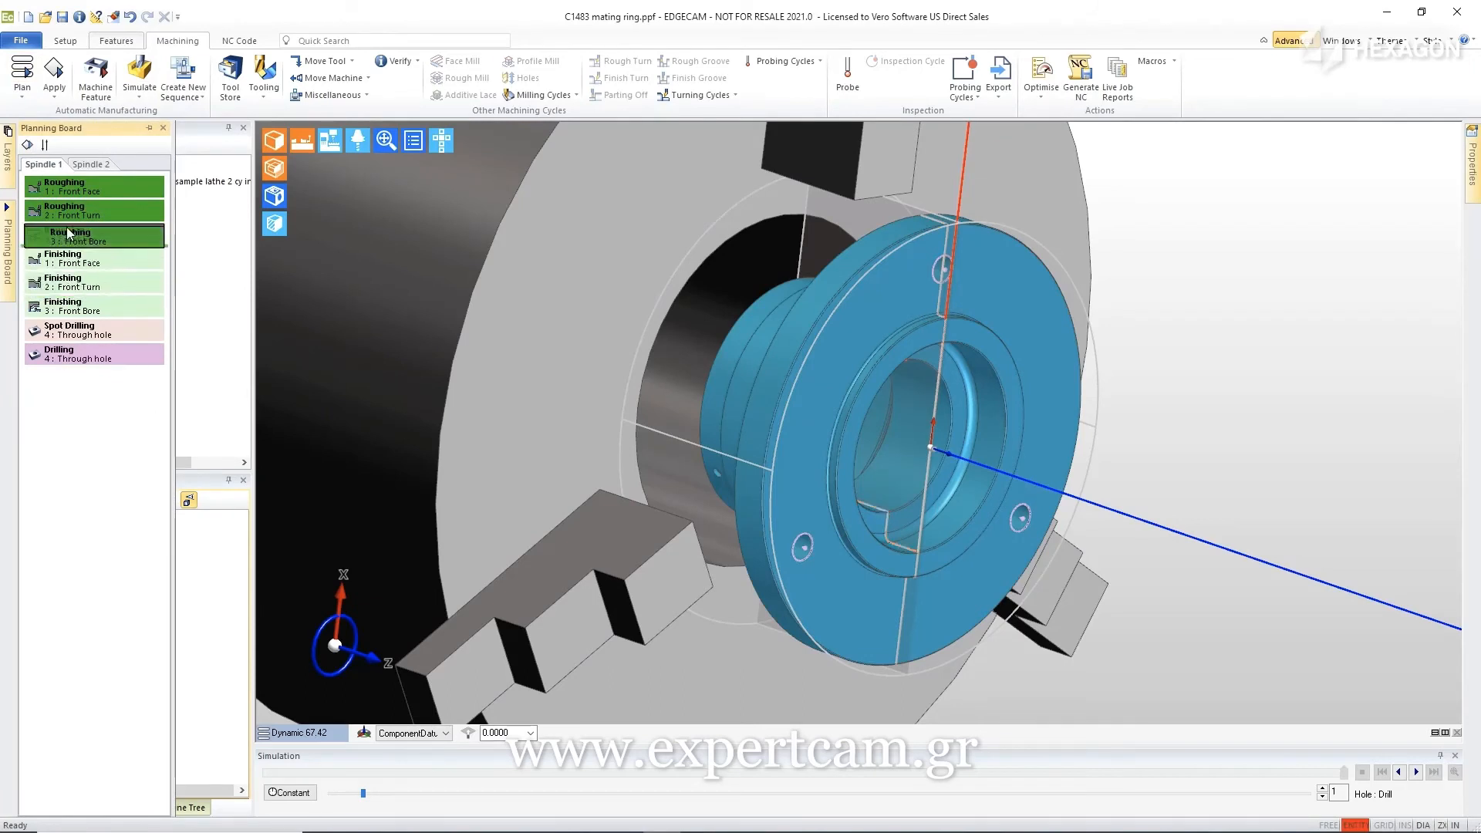
click(64, 312)
drag(70, 251, 70, 248)
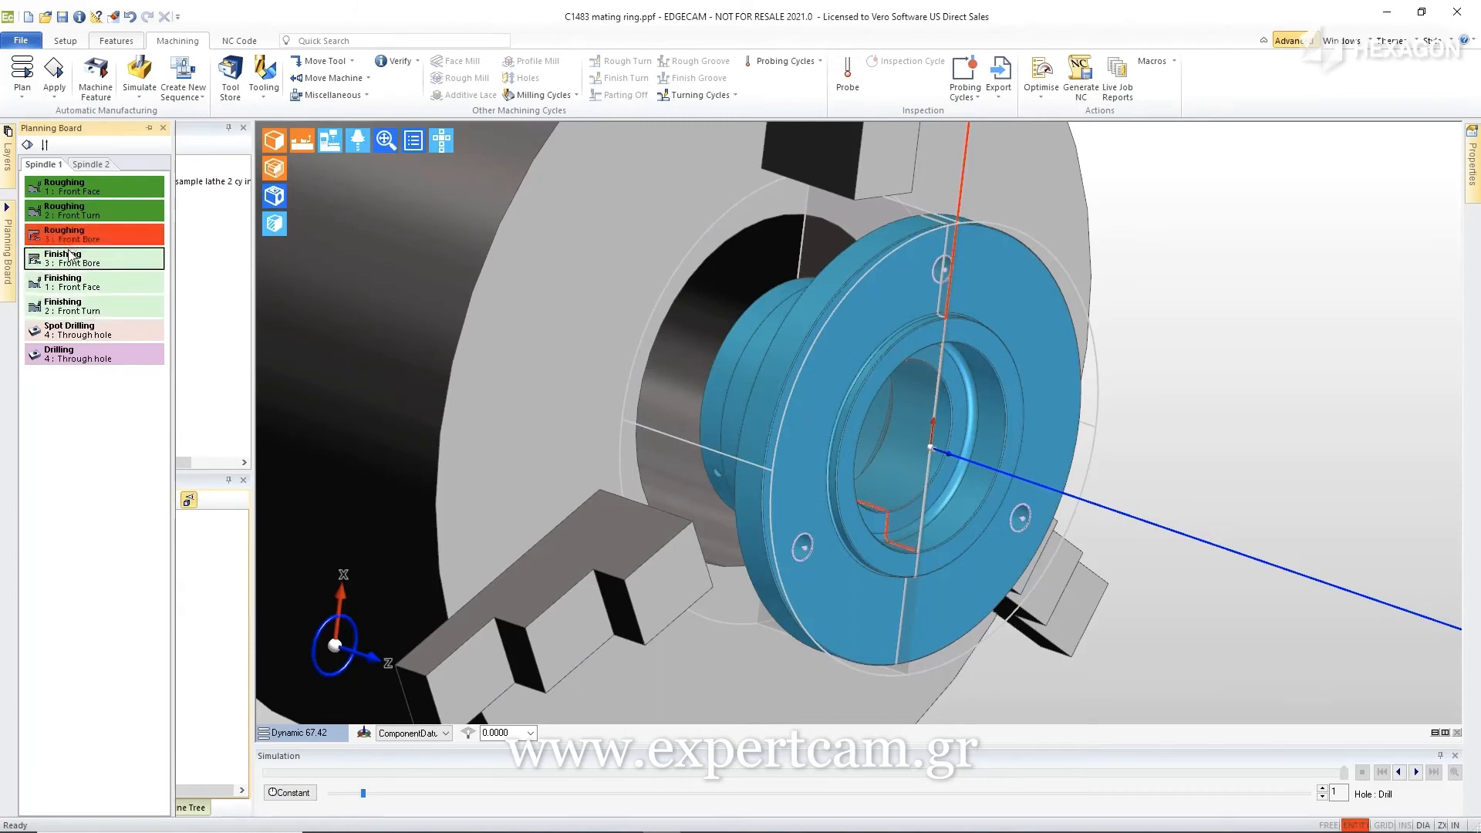
Delete the through hole's spot drilling from the plan and apply the remaining operations to the sequence.
right_click(60, 332)
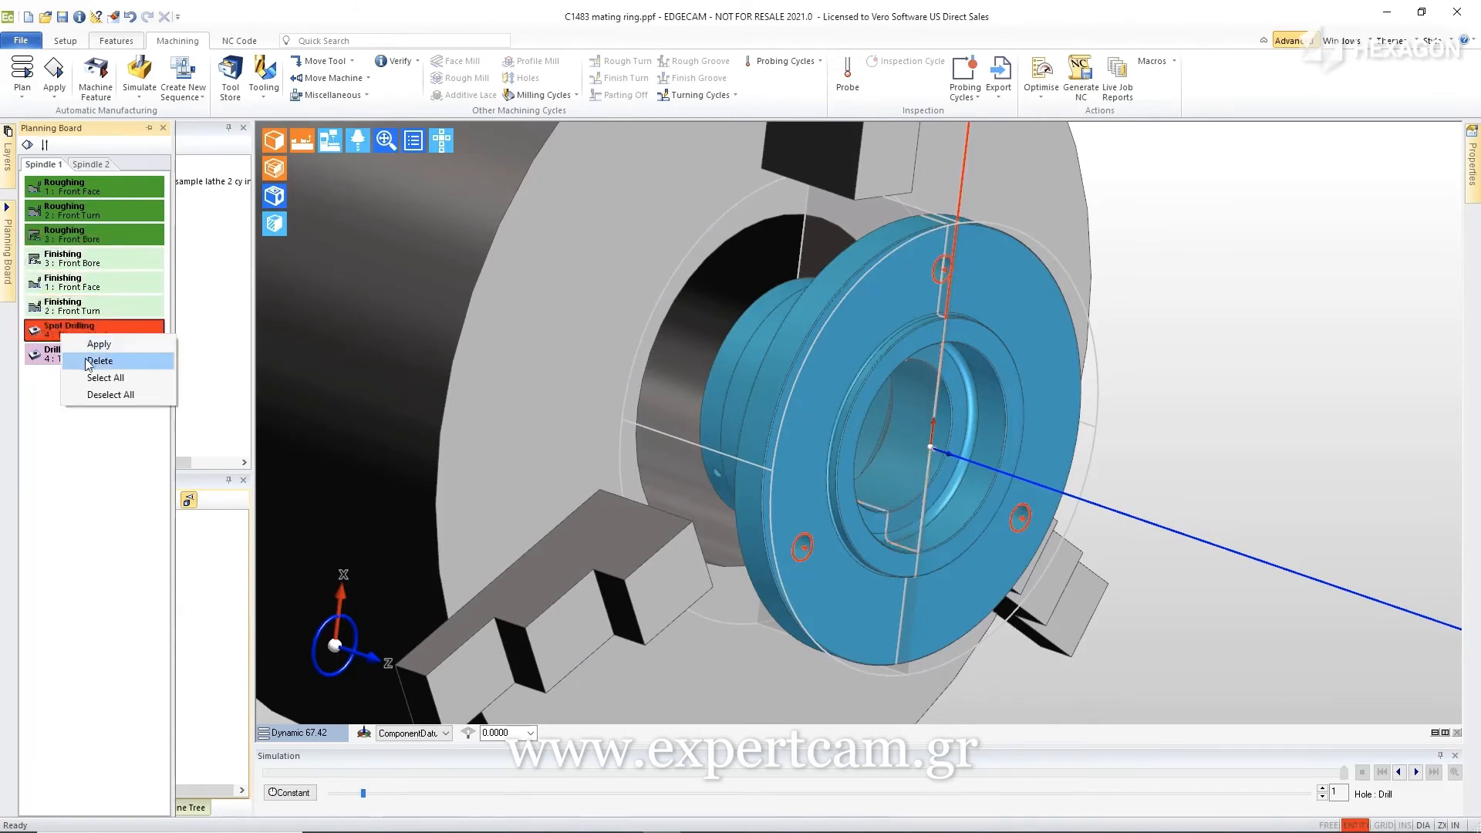
click(99, 361)
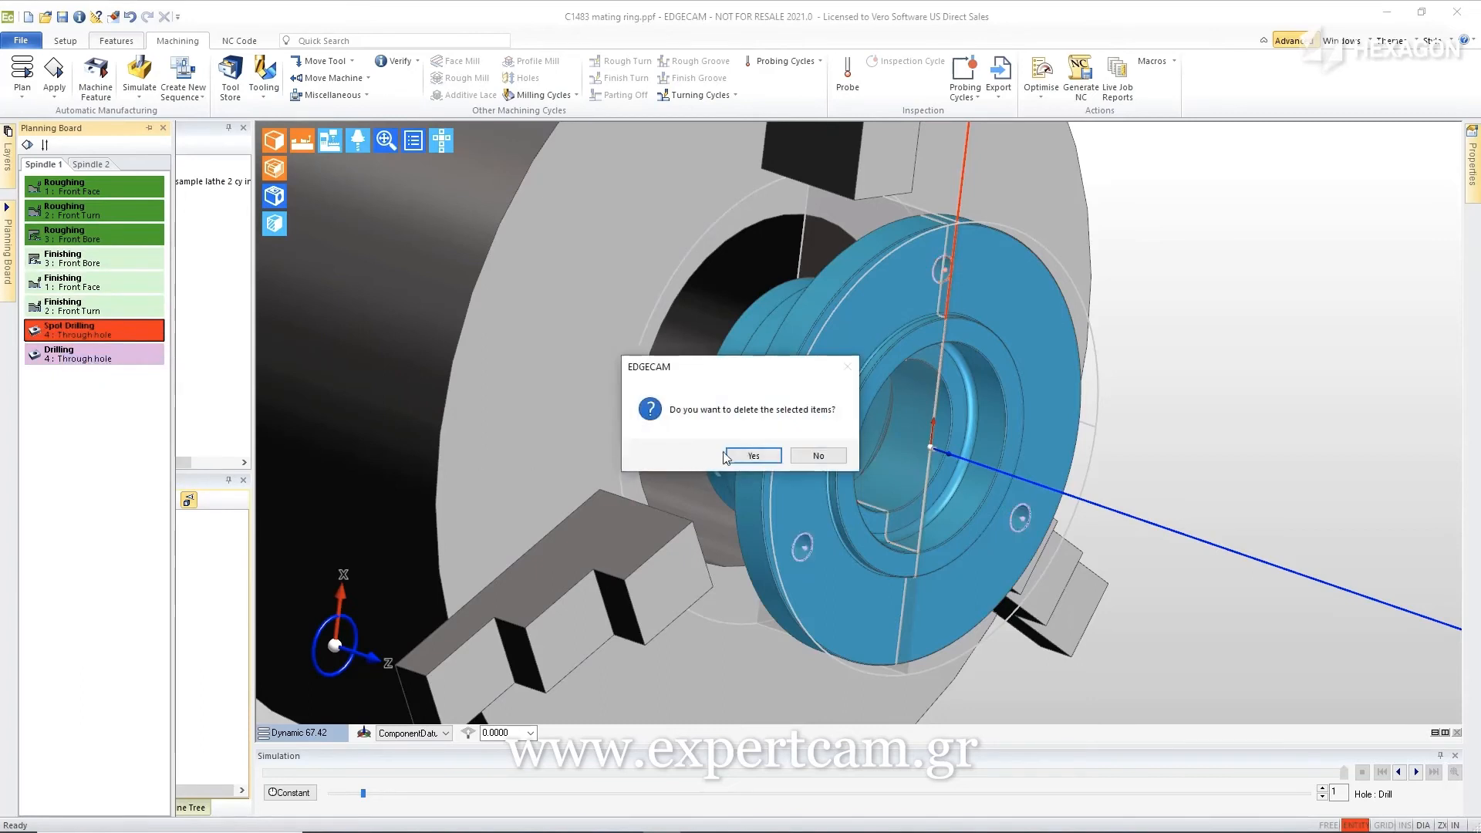
click(753, 456)
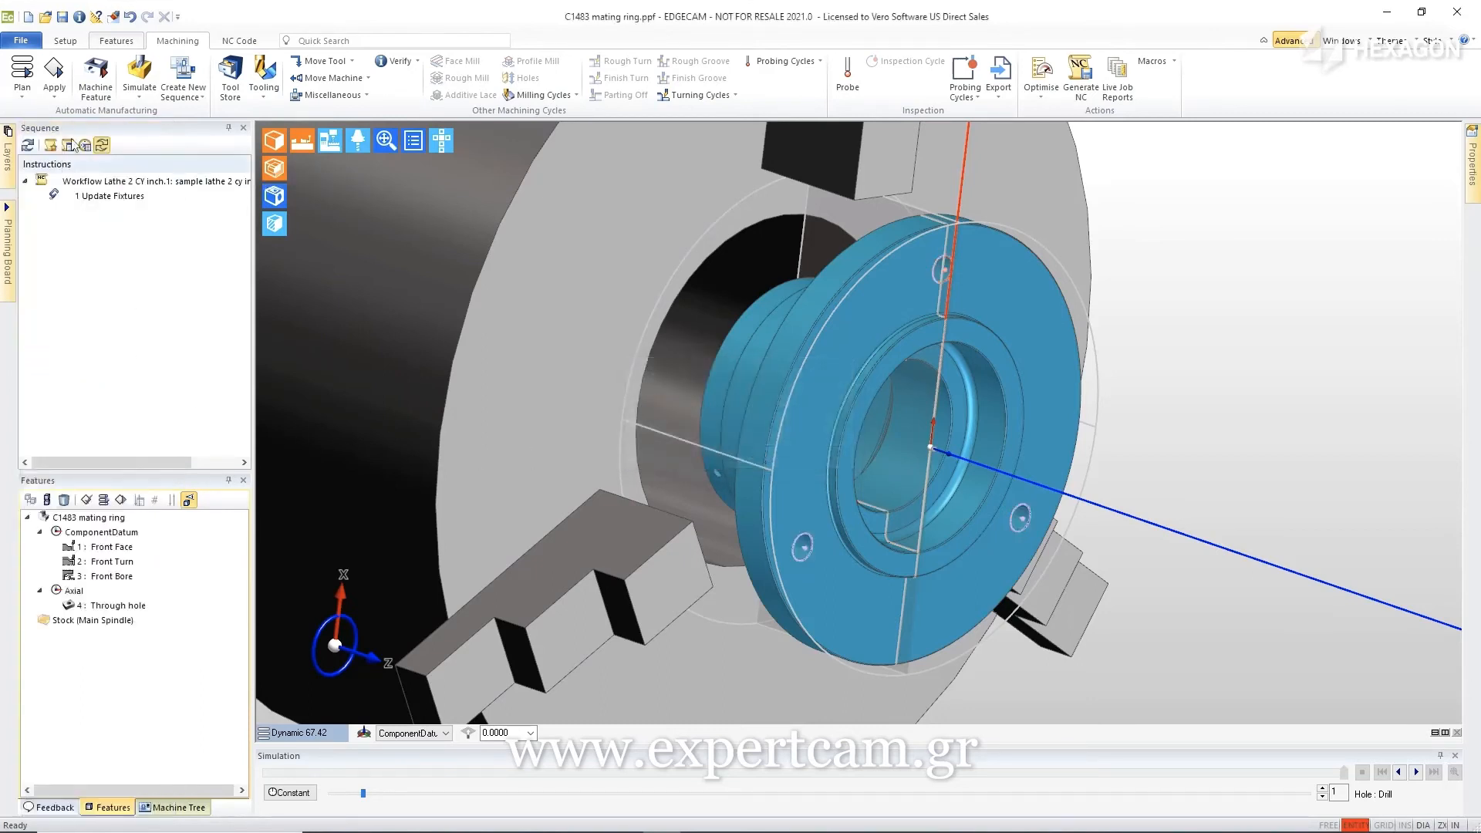
click(52, 68)
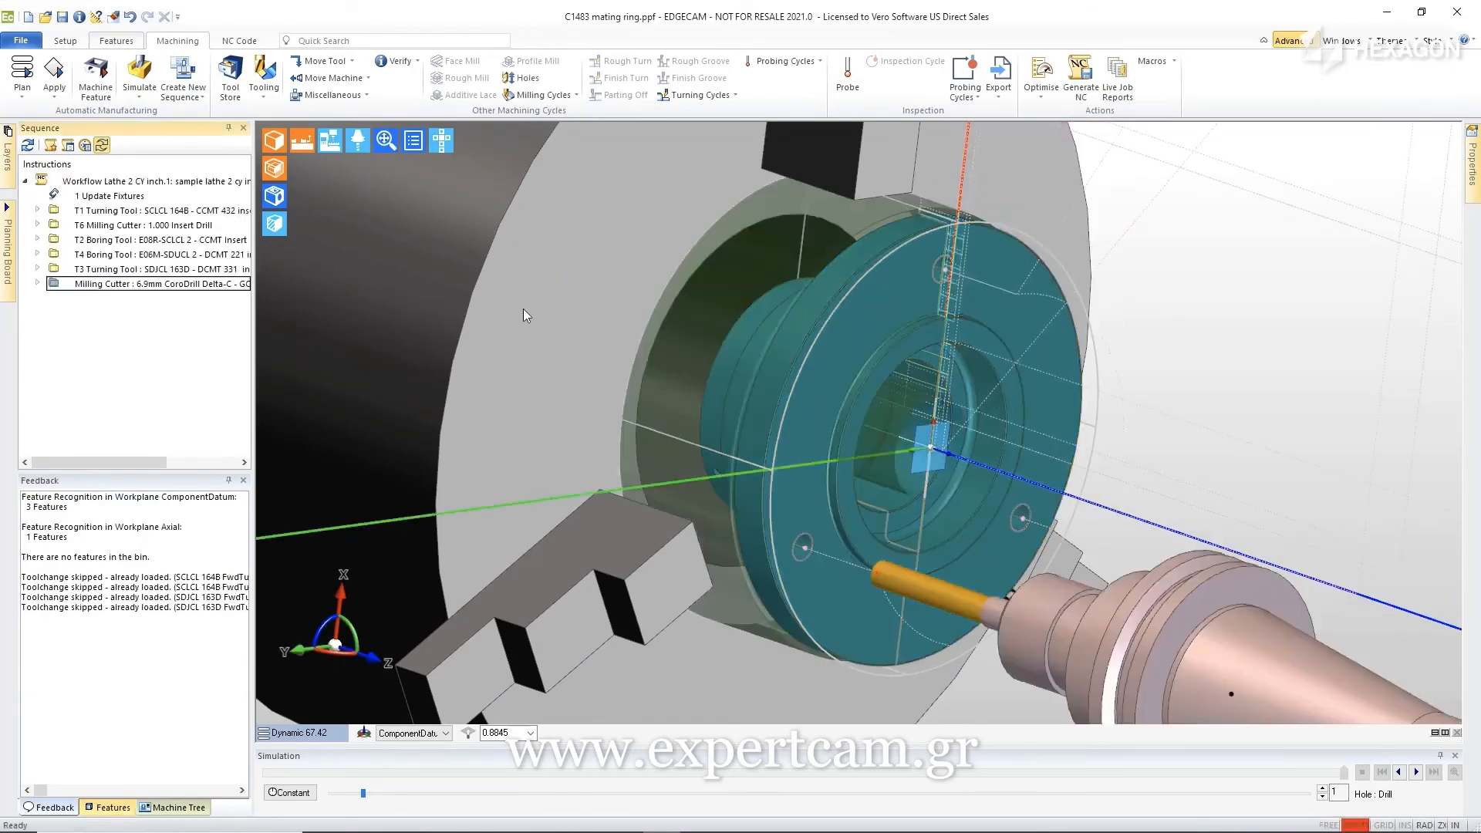
Reload the solid model from the C1487 mating ring file without saving the changes to C1483 mating ring.
click(108, 807)
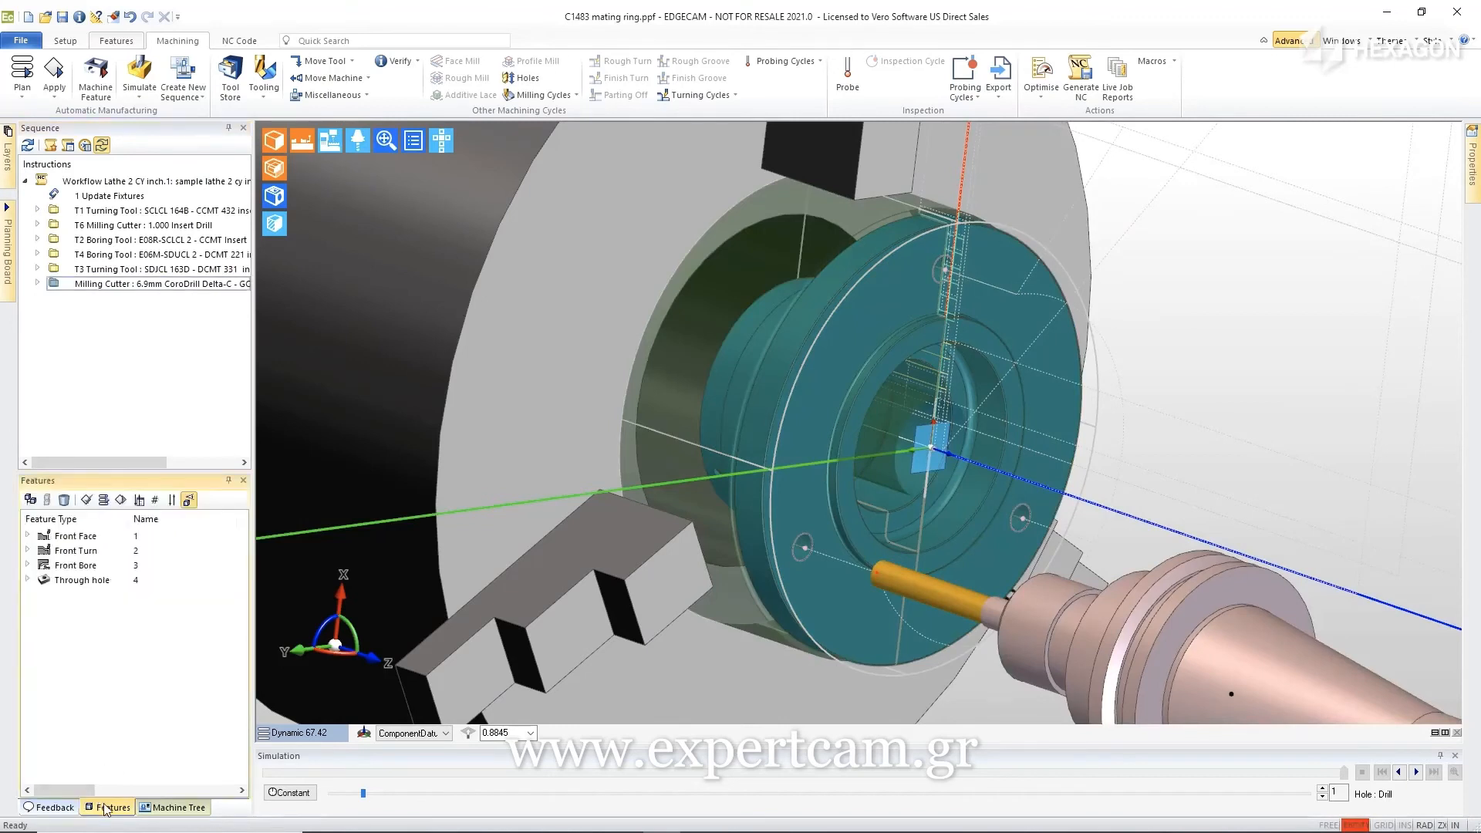
click(31, 500)
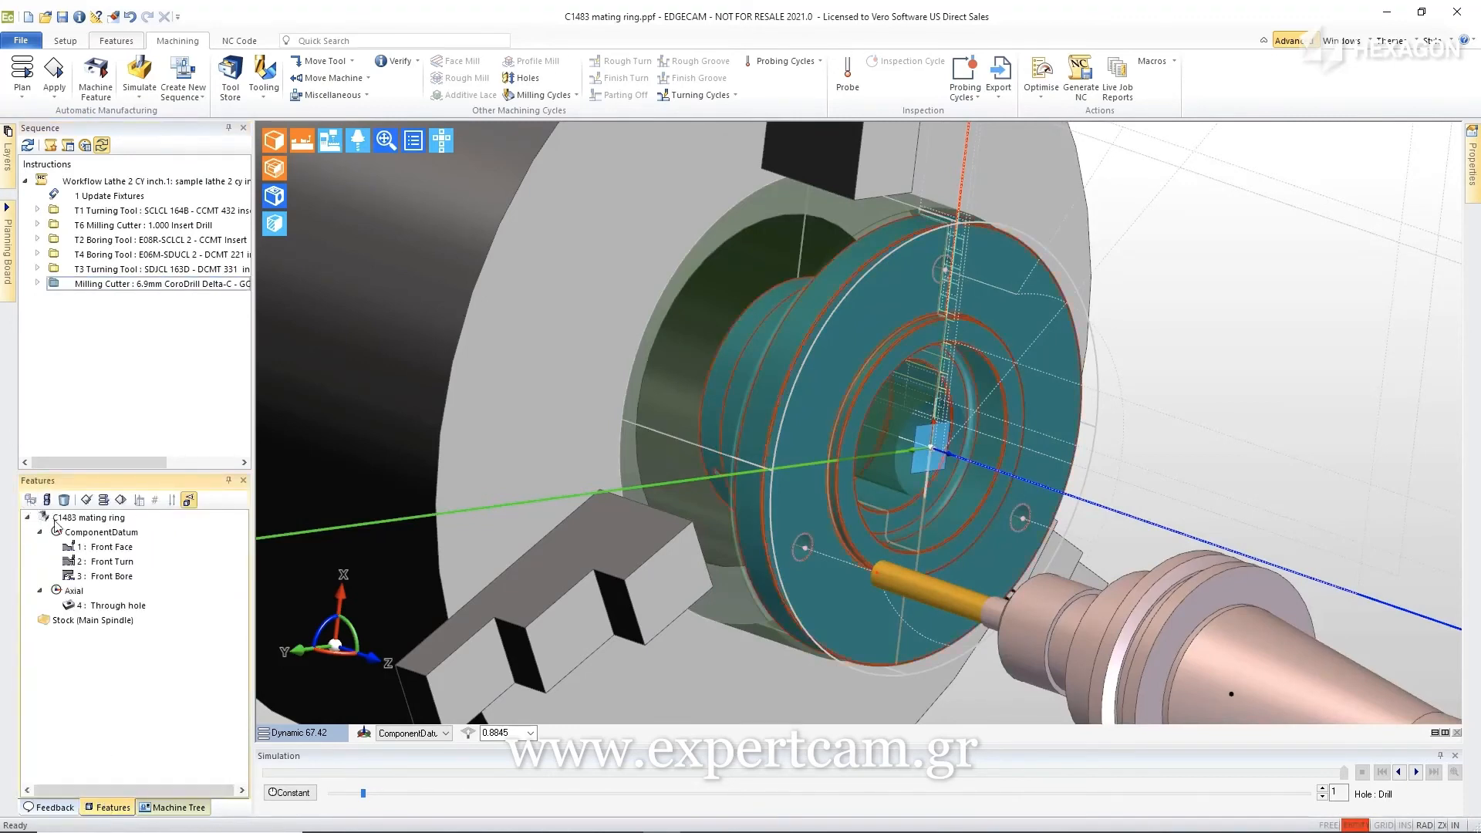
right_click(67, 520)
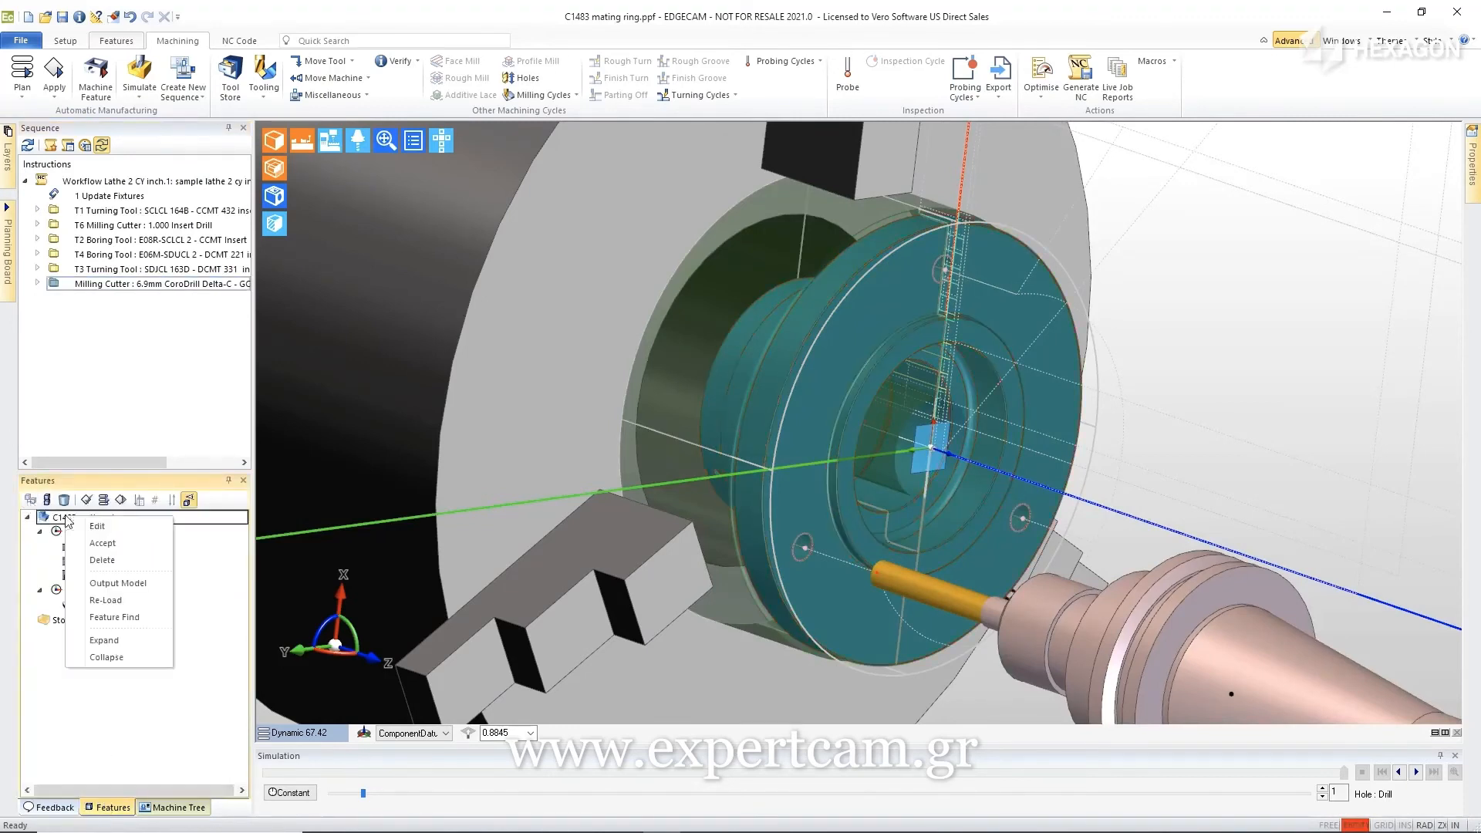
click(105, 601)
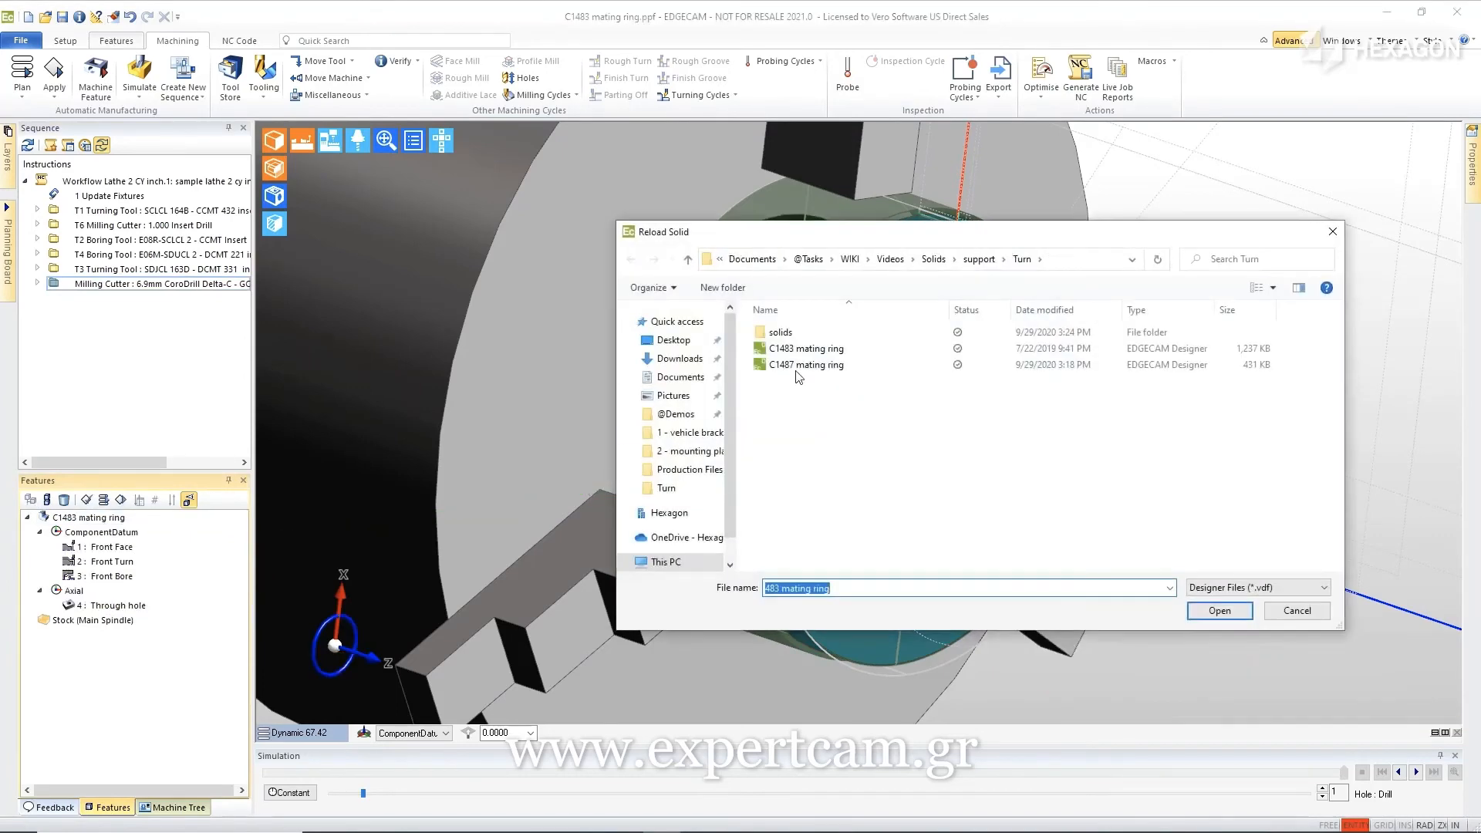
double_click(795, 364)
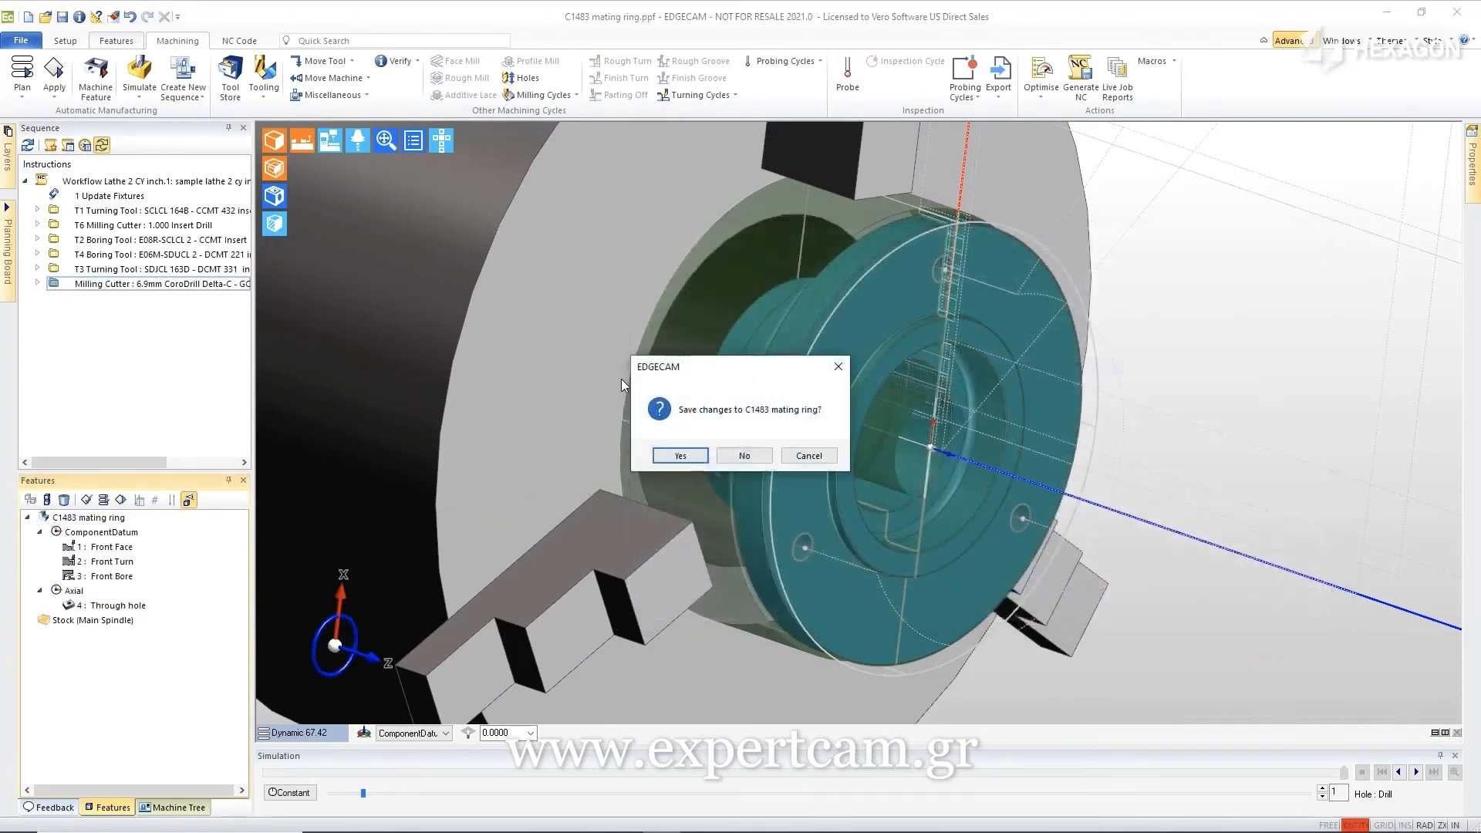
click(745, 456)
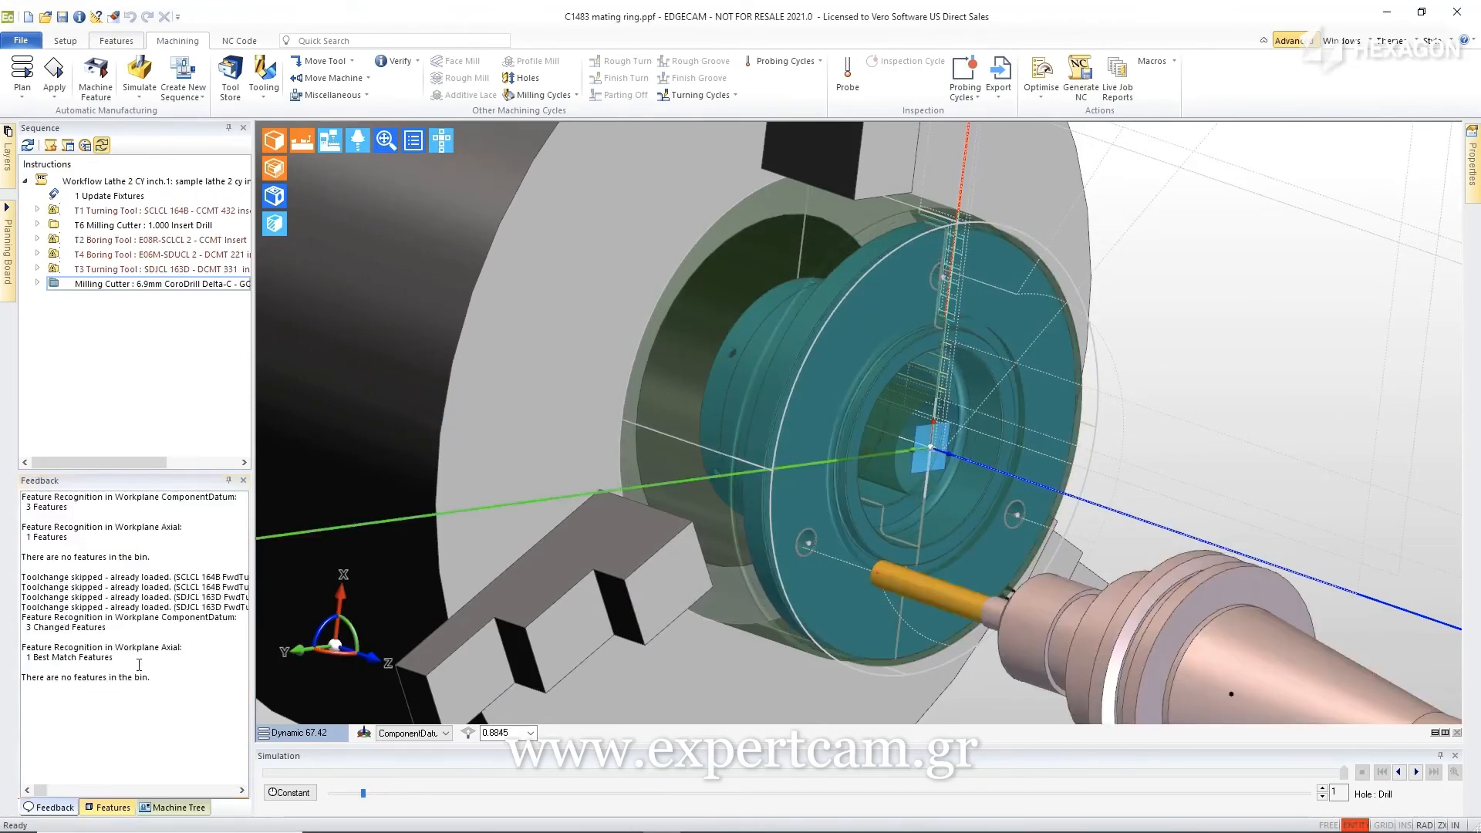
Hide the stock and examine the reloaded ring's changed turning features and its flange holes.
click(113, 807)
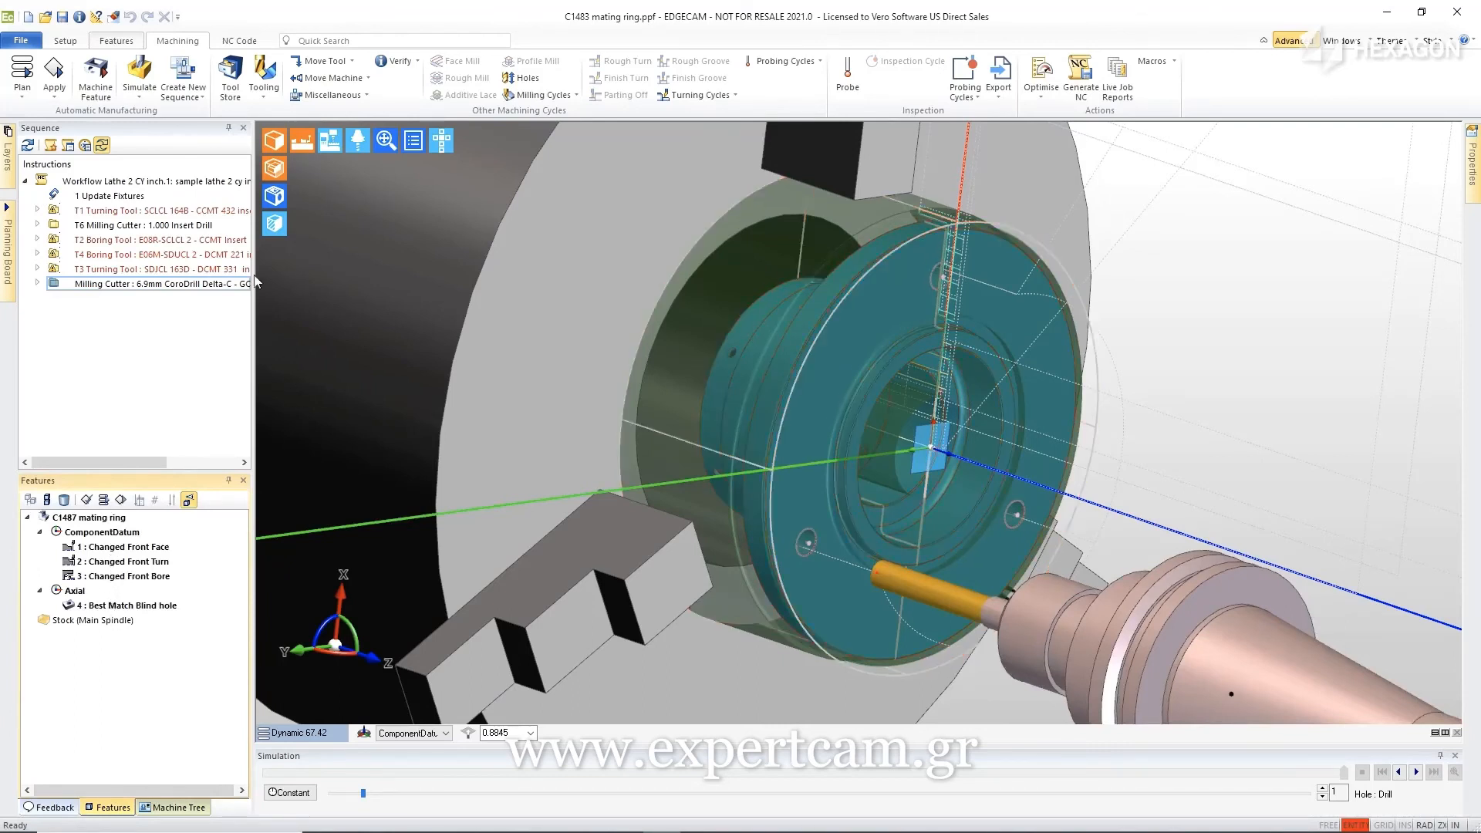
click(276, 169)
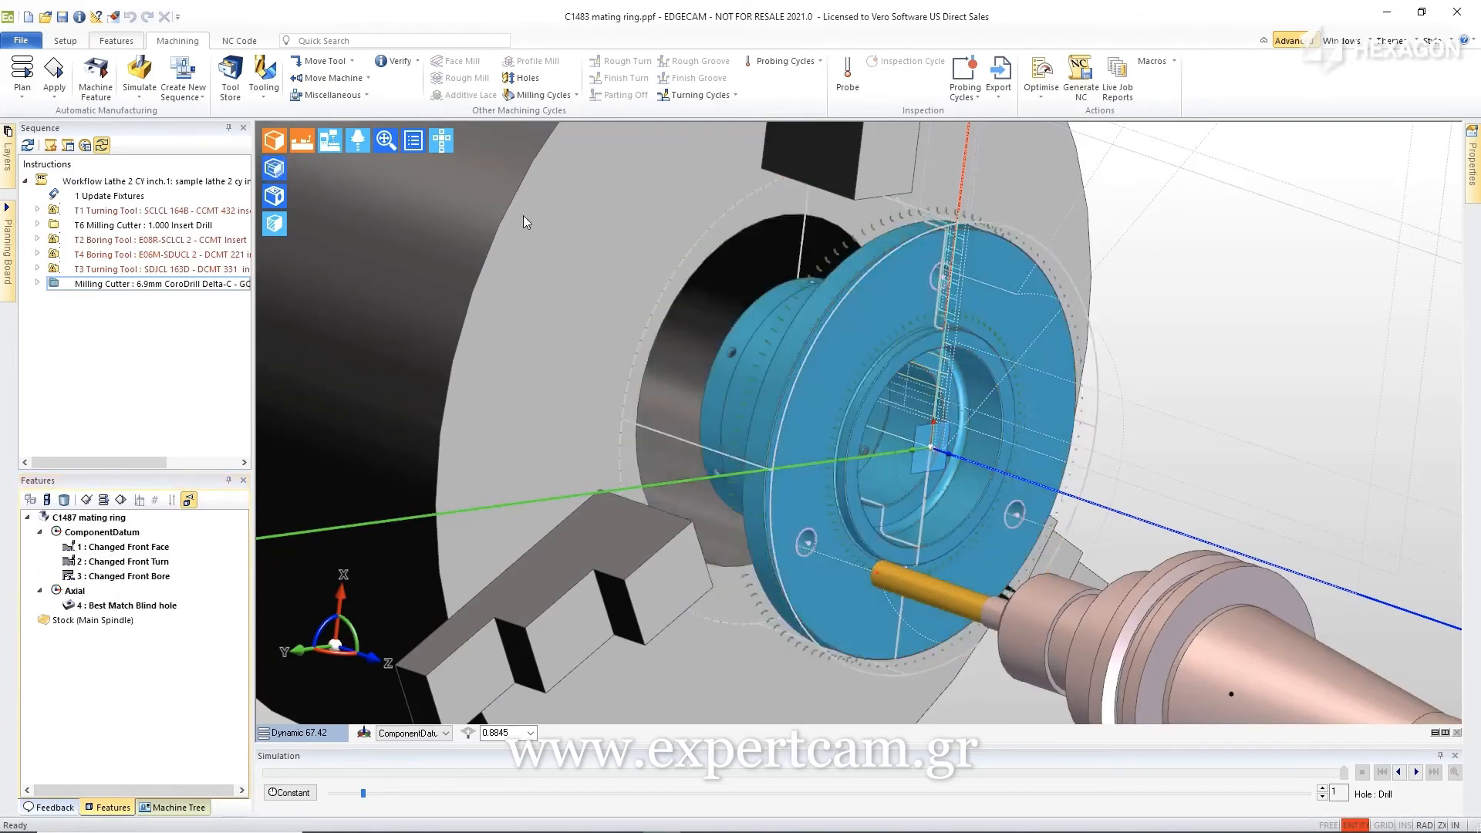
middle_drag(819, 222, 847, 278)
scroll(929, 276, up, 5)
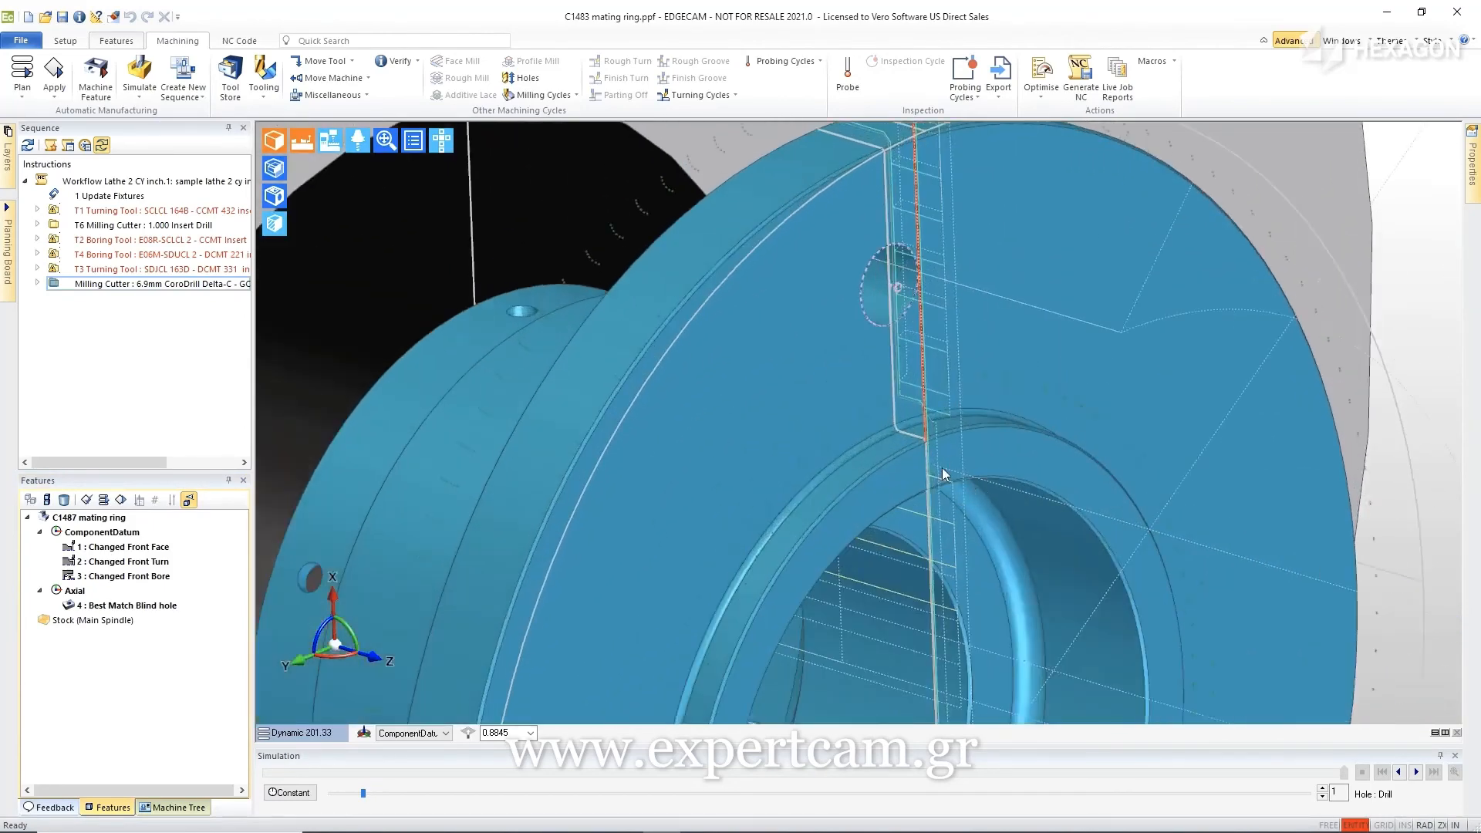
scroll(913, 332, down, 2)
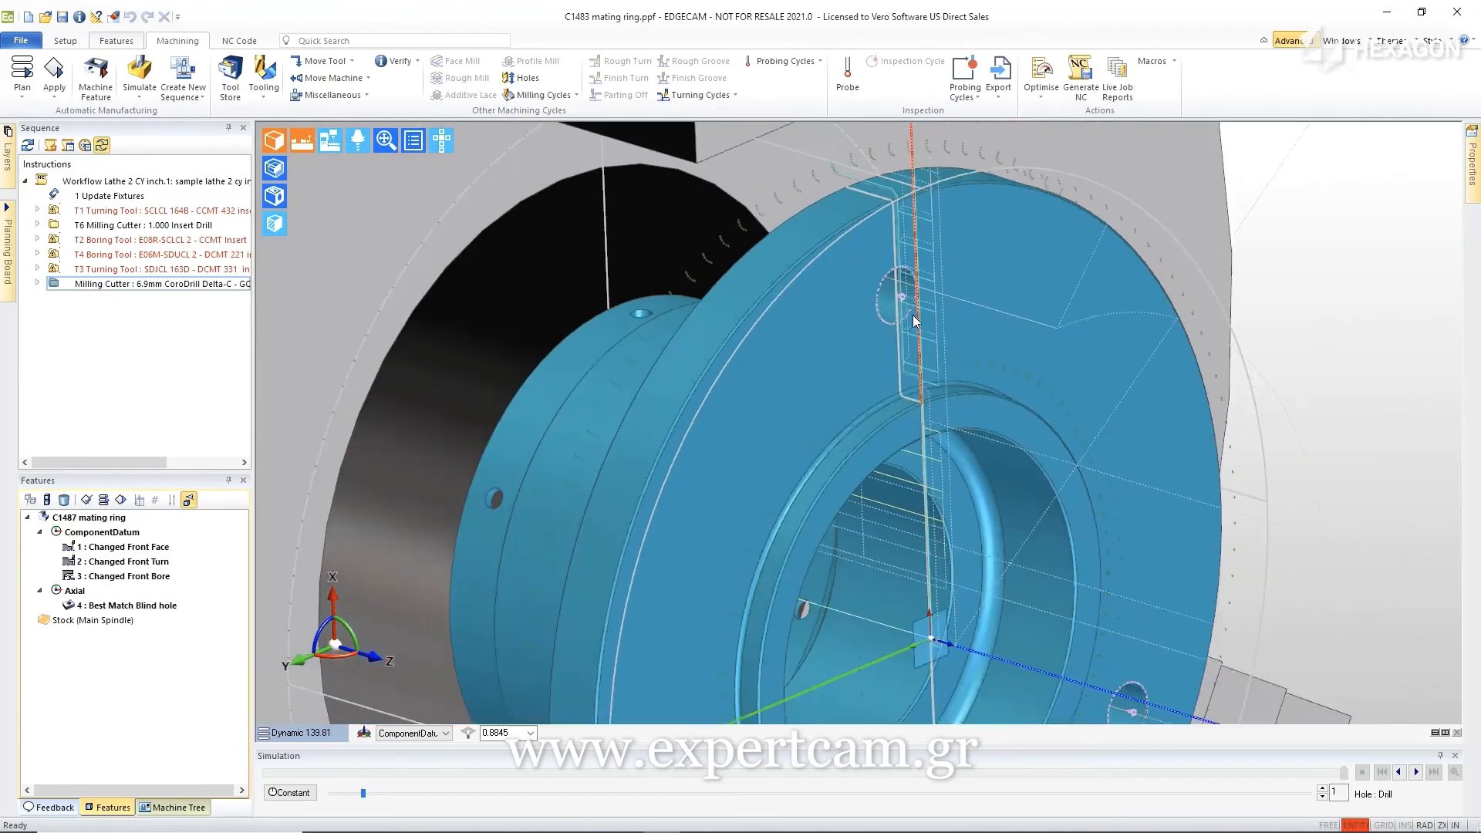
Make Update Fixtures the current instruction and accept all changed features of the C1487 mating ring.
click(116, 210)
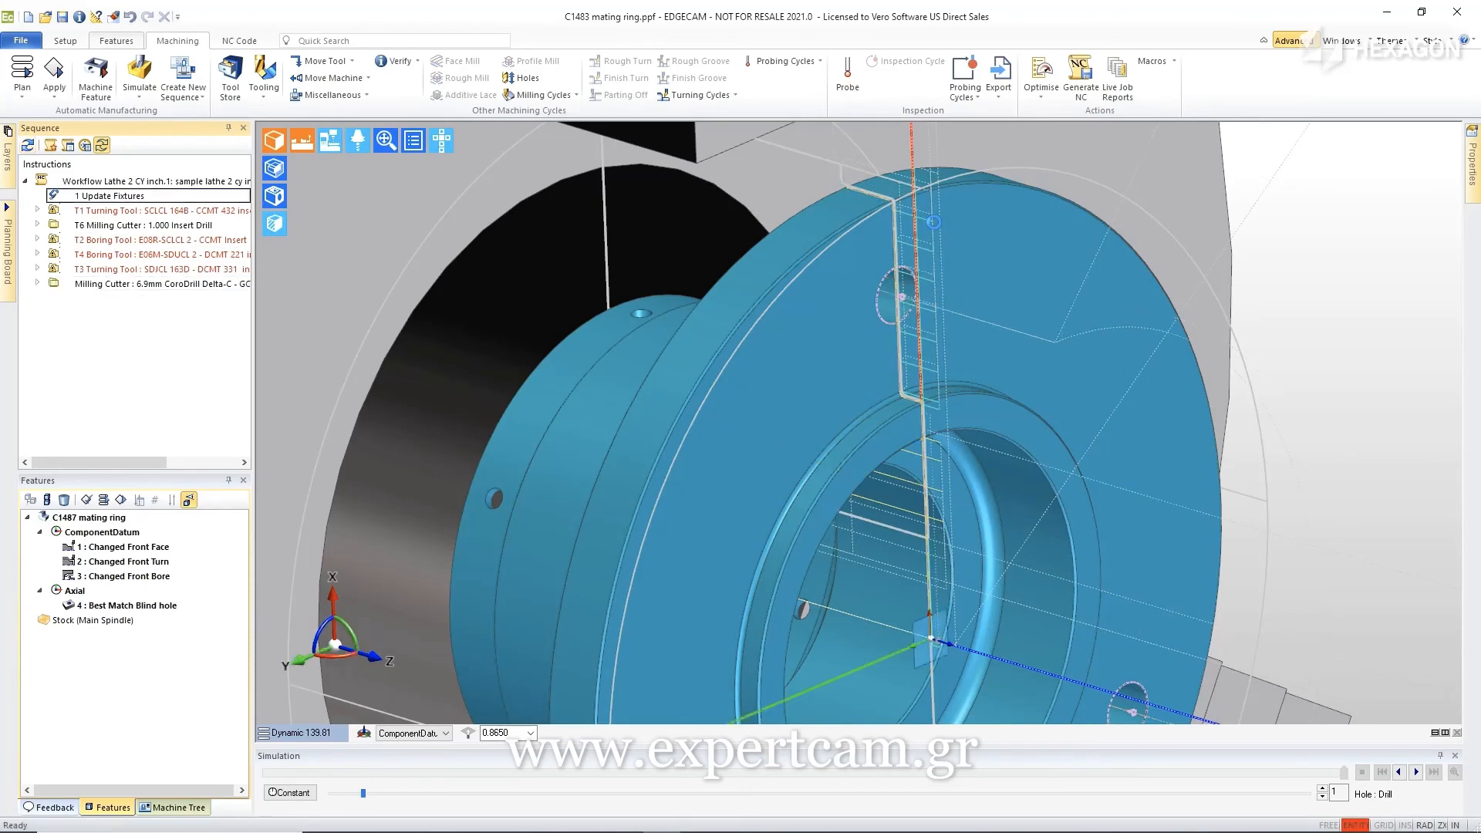
right_click(62, 526)
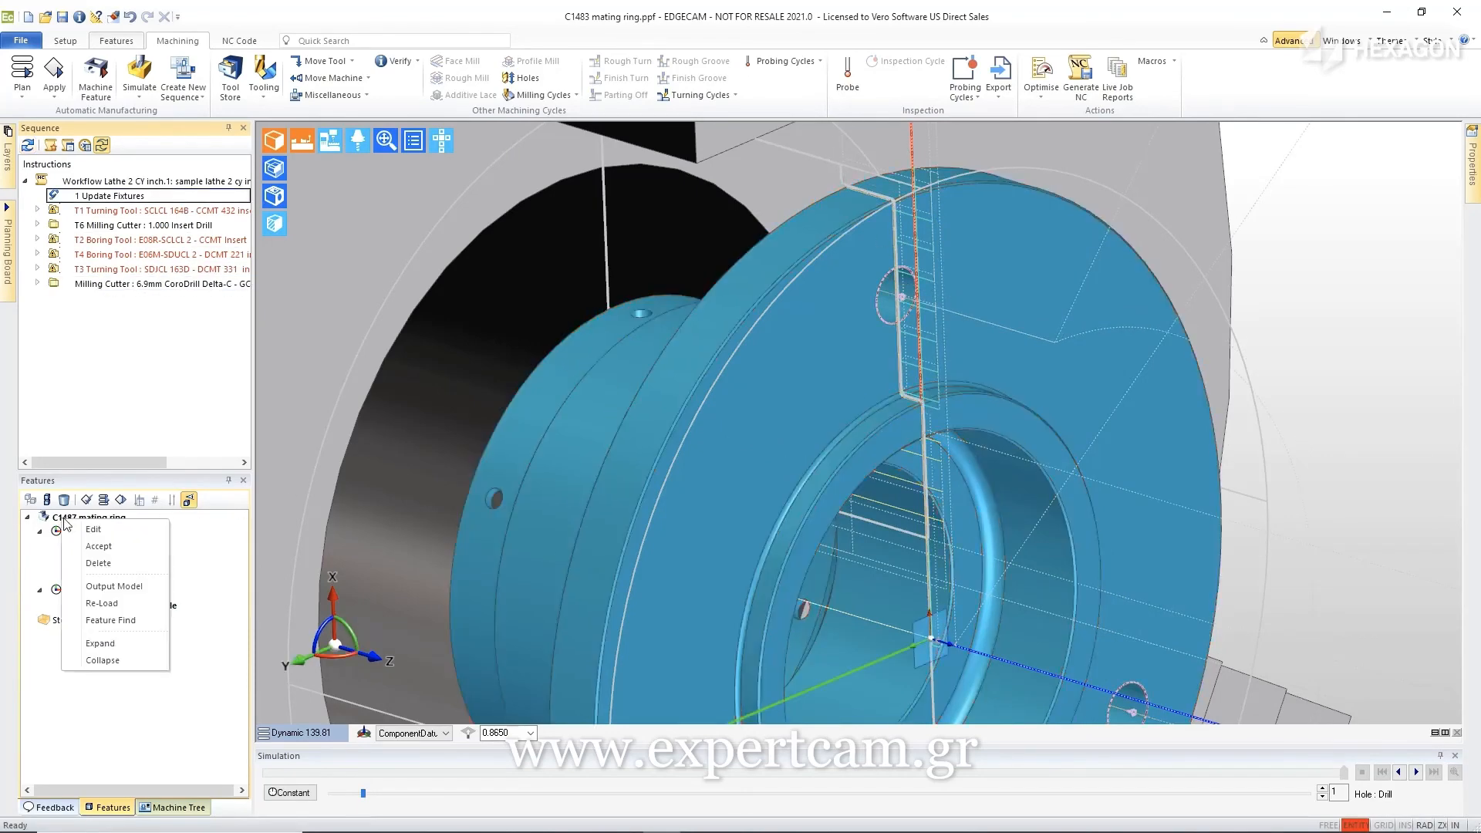
click(90, 547)
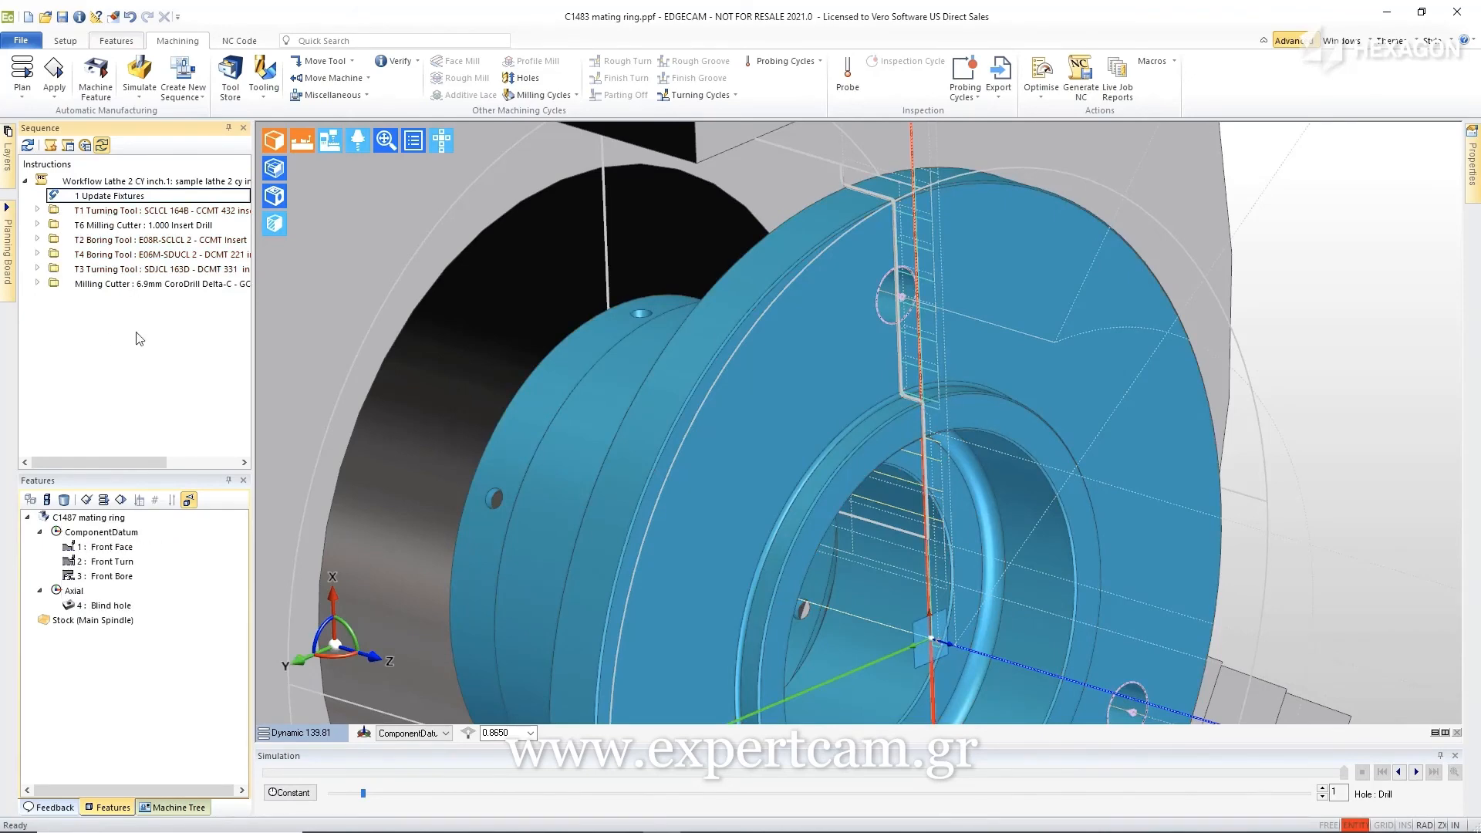
scroll(603, 353, down, 3)
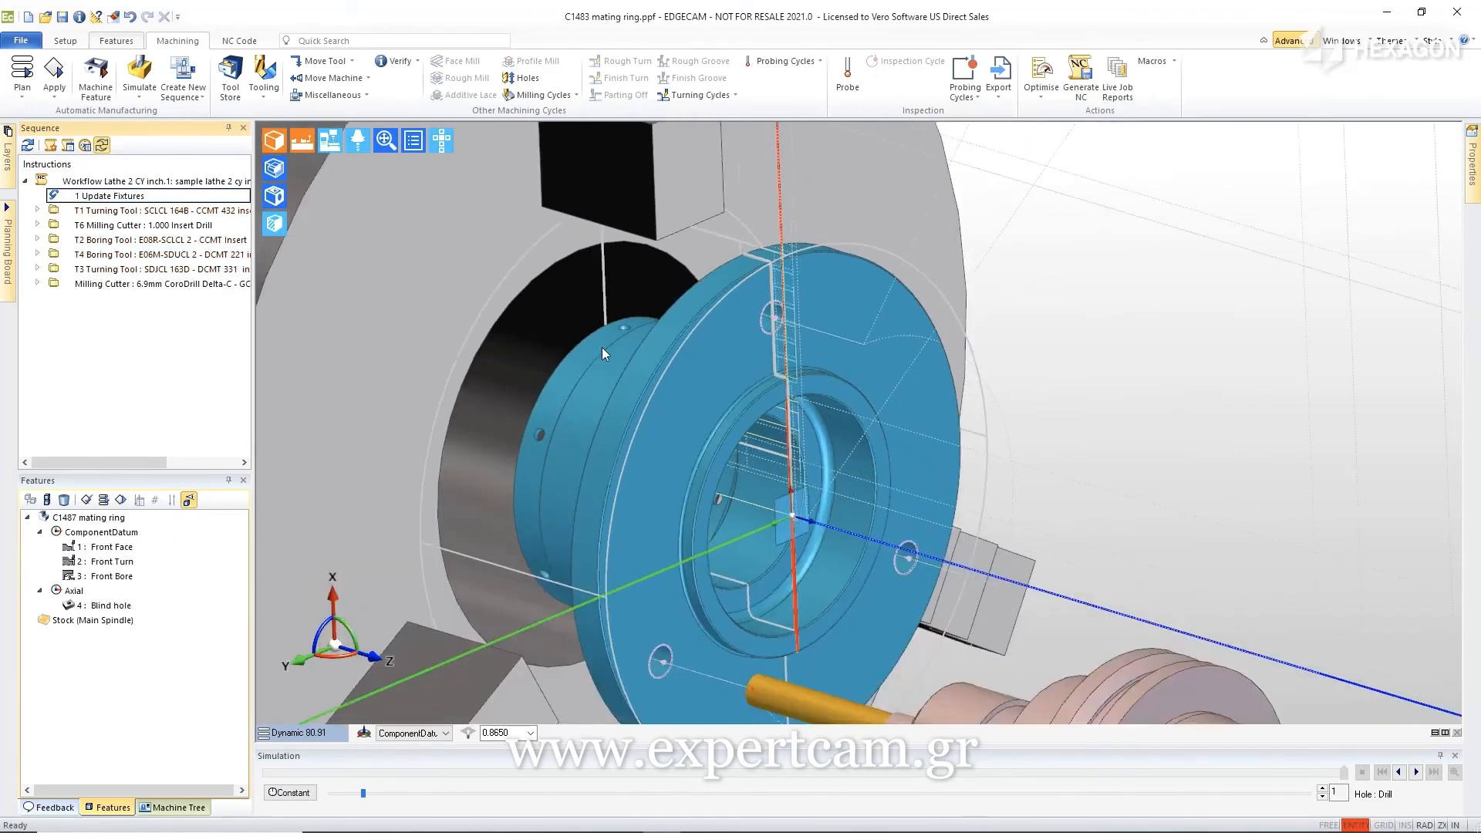